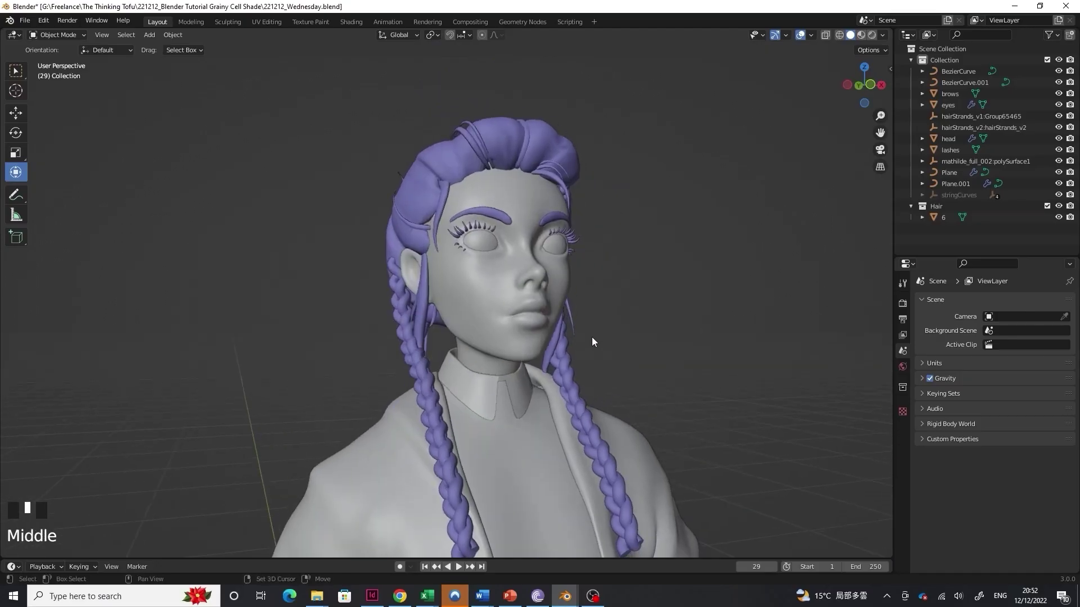
Show the character in rendered viewport shading and add a point light to the scene
{"action": "scroll", "coordinate": [532, 355], "scroll_direction": "up", "scroll_amount": 2}
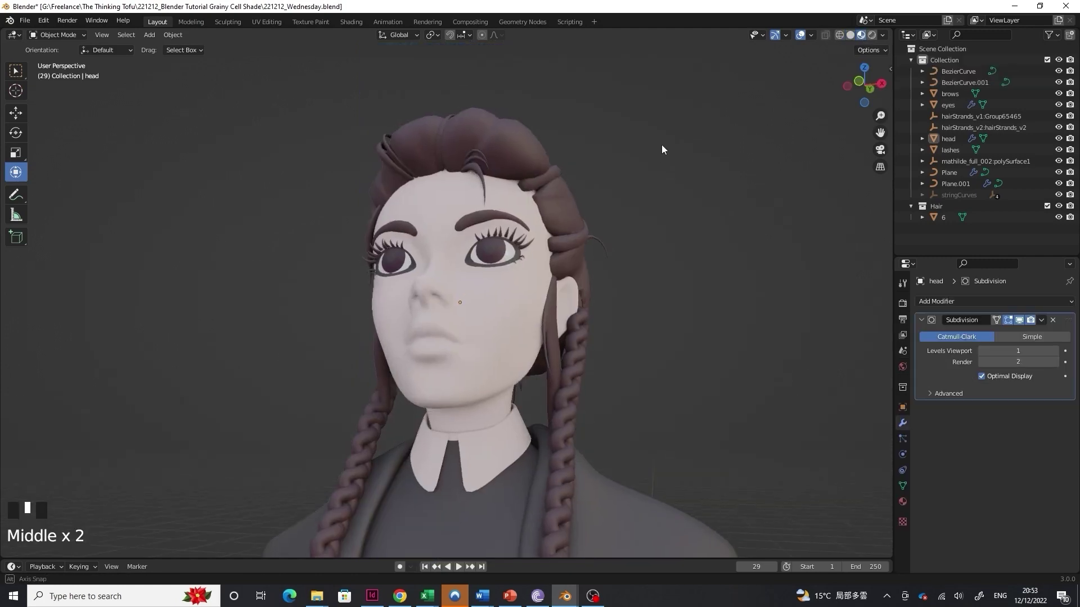
{"action": "left_click", "coordinate": [872, 36]}
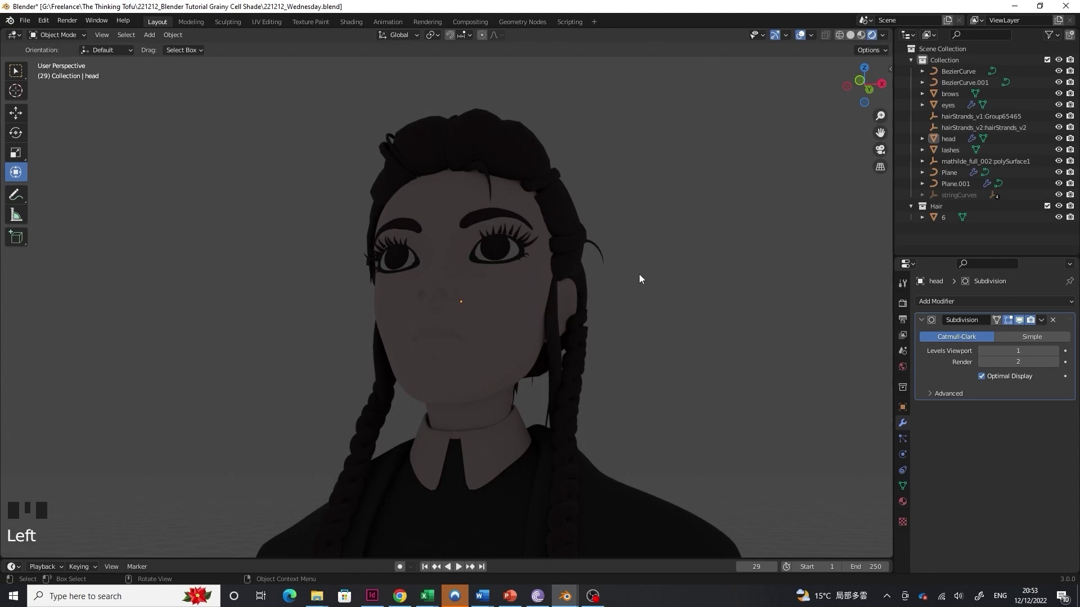
{"action": "key", "text": "shift+a"}
{"action": "mouse_move", "coordinate": [609, 428]}
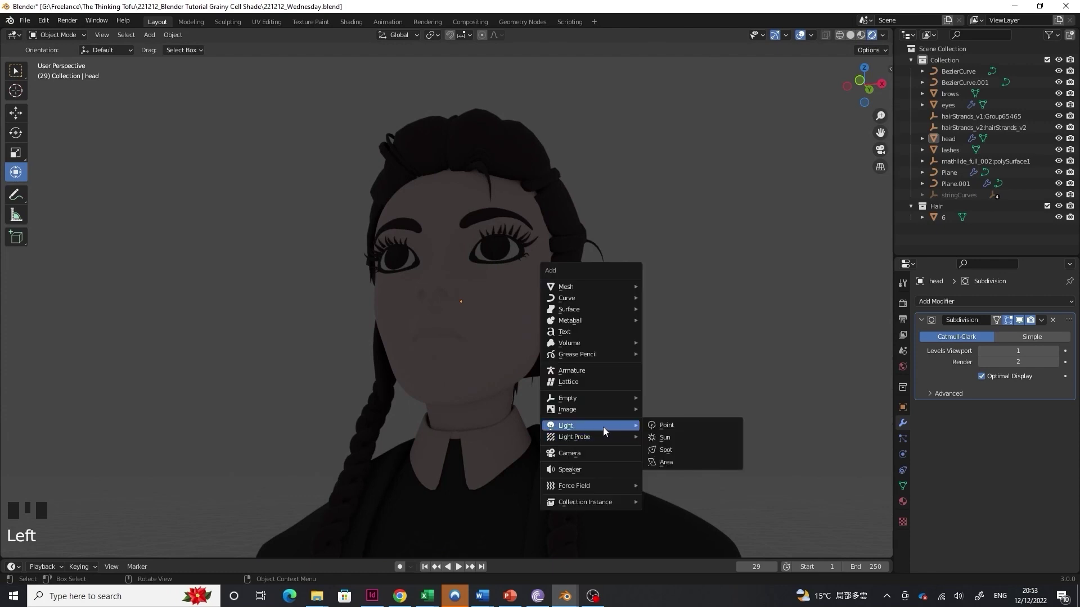
{"action": "left_click", "coordinate": [666, 426]}
Move the point light beside the character's right side near head height, at about X -0.33, Y -0.11, Z 1.62 m
{"action": "scroll", "coordinate": [520, 363], "scroll_direction": "down", "scroll_amount": 8}
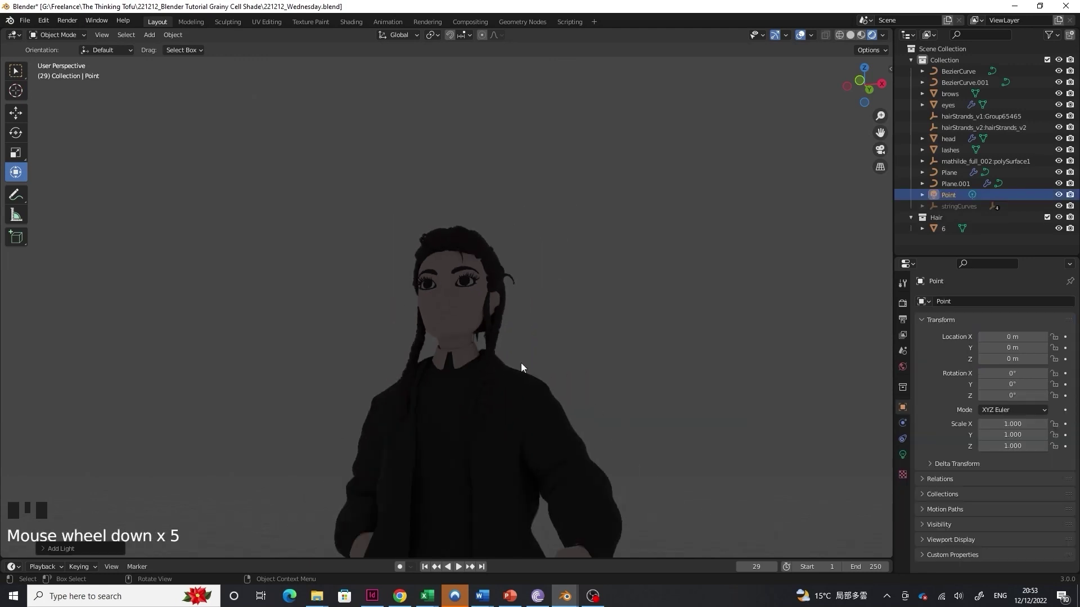
{"action": "middle_click_drag", "start_coordinate": [481, 443], "coordinate": [479, 492], "text": "shift"}
{"action": "key", "text": "g"}
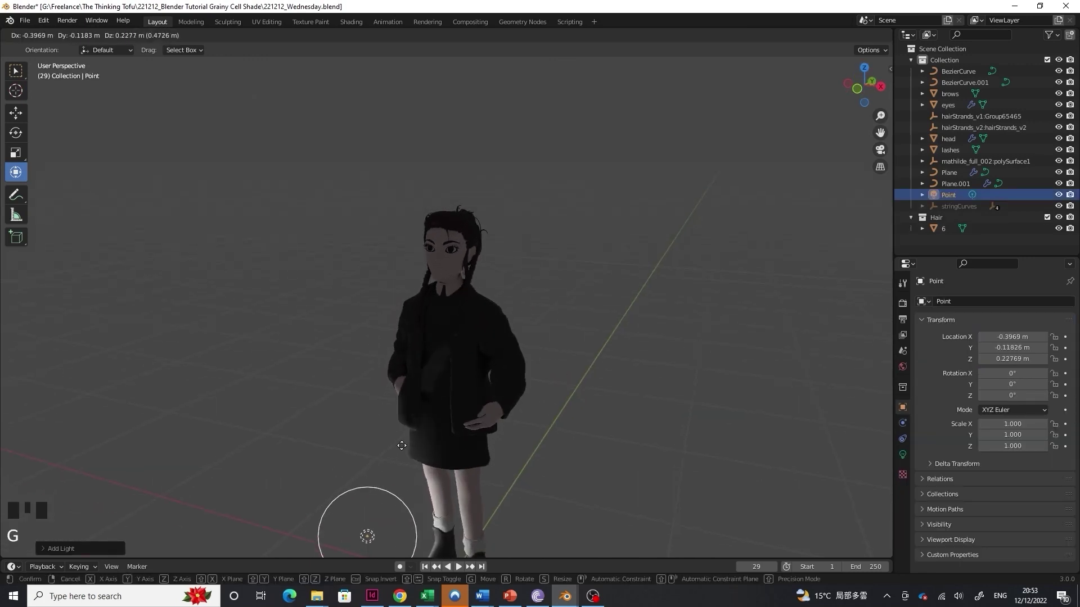
{"action": "left_click", "coordinate": [404, 446]}
{"action": "key", "text": "g"}
{"action": "key", "text": "z"}
{"action": "left_click", "coordinate": [390, 240]}
{"action": "middle_click_drag", "start_coordinate": [390, 241], "coordinate": [415, 284]}
{"action": "left_click_drag", "start_coordinate": [423, 311], "coordinate": [435, 312]}
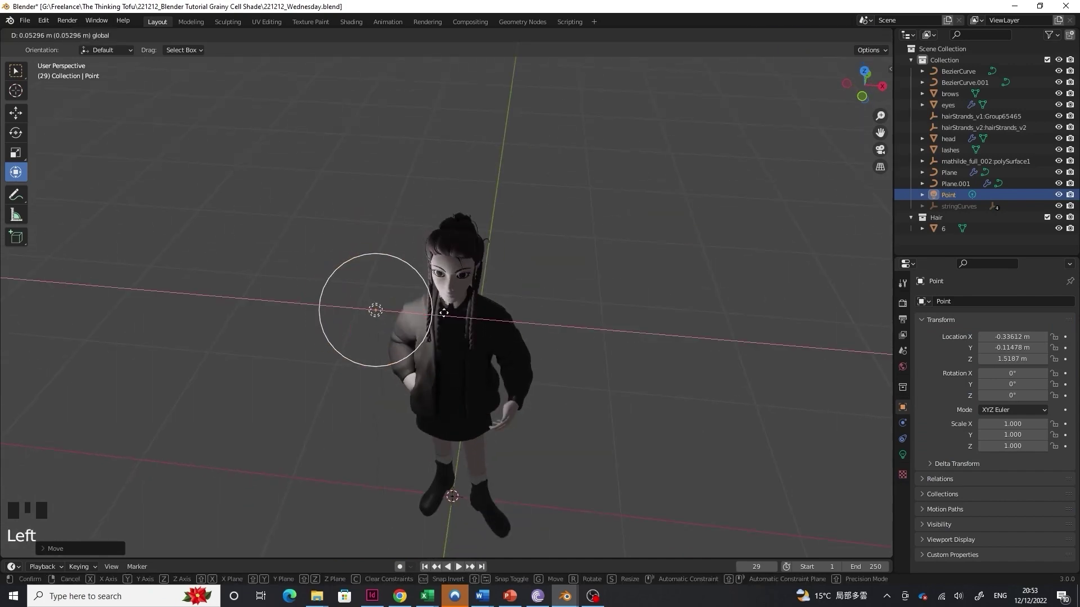
{"action": "middle_click_drag", "start_coordinate": [435, 312], "coordinate": [414, 253]}
{"action": "scroll", "coordinate": [394, 281], "scroll_direction": "up", "scroll_amount": 5}
{"action": "key", "text": "g"}
{"action": "key", "text": "z"}
{"action": "left_click", "coordinate": [352, 297]}
Duplicate the point light and place the copy on the character's left side at about head height
{"action": "middle_click_drag", "start_coordinate": [351, 297], "coordinate": [429, 388]}
{"action": "key", "text": "shift+d"}
{"action": "right_click", "coordinate": [438, 383]}
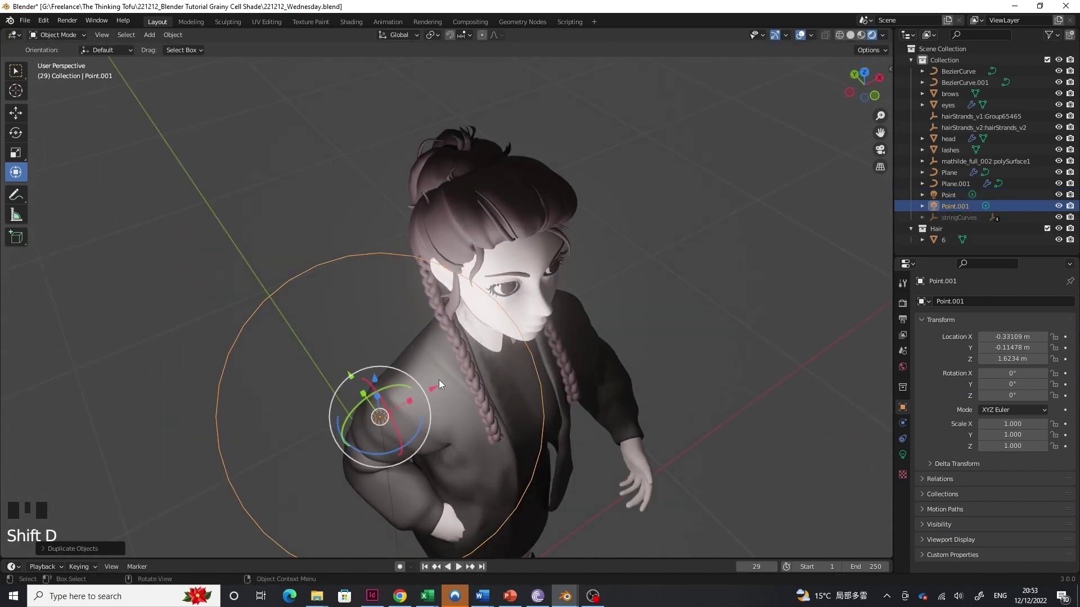
{"action": "left_click_drag", "start_coordinate": [439, 383], "coordinate": [661, 256]}
{"action": "middle_click_drag", "start_coordinate": [661, 256], "coordinate": [568, 191]}
{"action": "key", "text": "g"}
{"action": "key", "text": "z"}
{"action": "left_click", "coordinate": [702, 328]}
Set the power of the duplicated point light to 1 W
{"action": "left_click", "coordinate": [903, 456]}
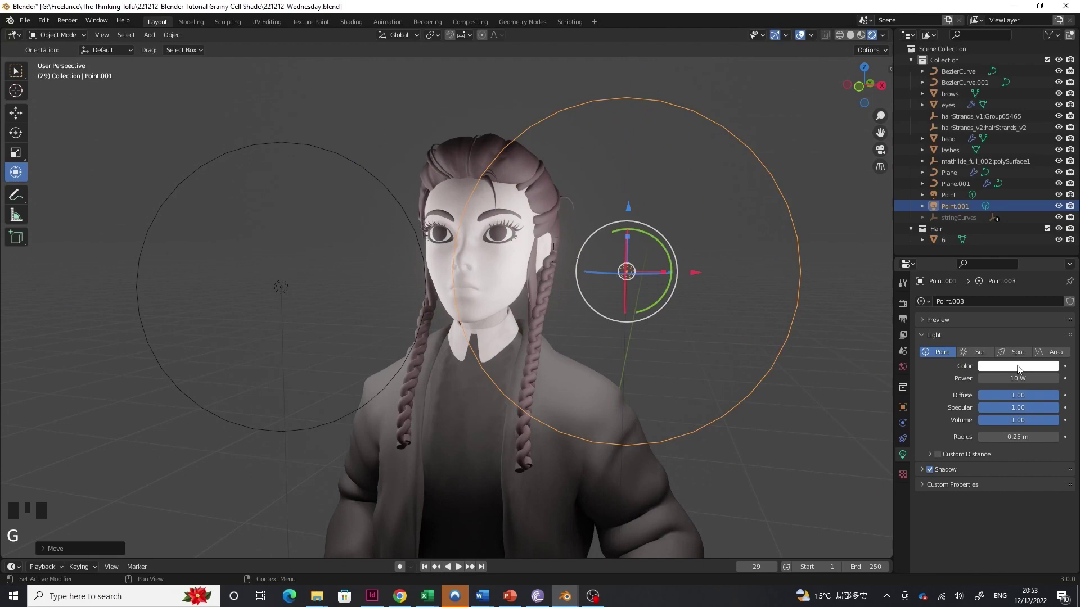
{"action": "key", "text": "Return"}
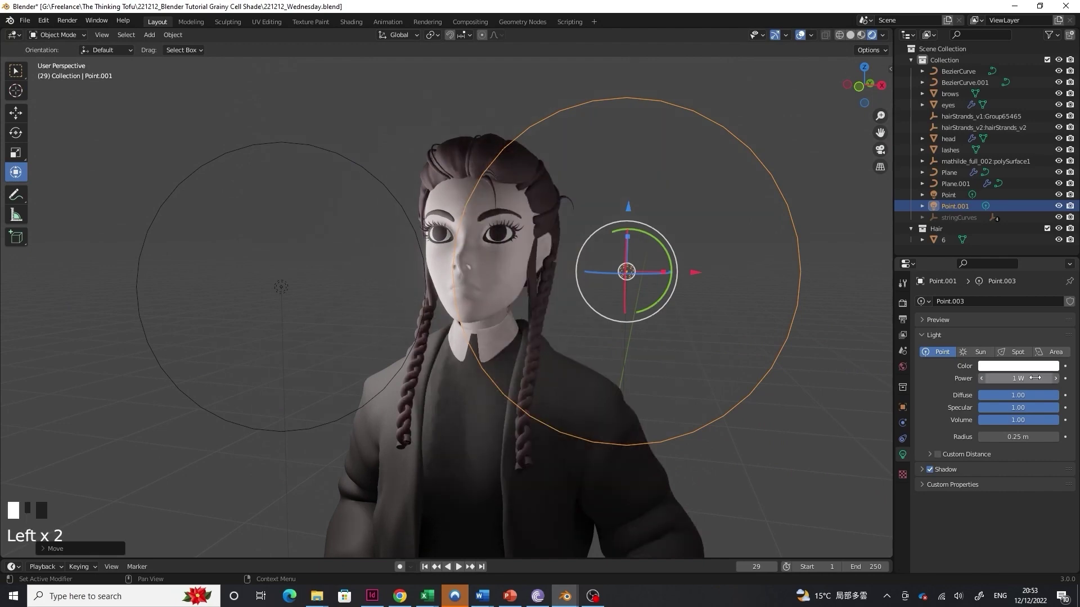
{"action": "left_click", "coordinate": [745, 338]}
Nudge the first point light on the character's right side slightly with the transform gizmo
{"action": "middle_click_drag", "start_coordinate": [515, 286], "coordinate": [458, 298]}
{"action": "left_click", "coordinate": [294, 334]}
{"action": "middle_click_drag", "start_coordinate": [294, 334], "coordinate": [315, 360]}
{"action": "left_click_drag", "start_coordinate": [350, 295], "coordinate": [360, 288]}
{"action": "mouse_move", "coordinate": [366, 259]}
{"action": "middle_mouse_down"}
{"action": "mouse_move", "coordinate": [371, 225]}
{"action": "mouse_move", "coordinate": [371, 239]}
{"action": "middle_mouse_up"}
{"action": "scroll", "coordinate": [368, 217], "scroll_direction": "up", "scroll_amount": 3}
Set the power of the point light on the character's left side to 0.5 W
{"action": "left_click", "coordinate": [741, 329]}
{"action": "left_click", "coordinate": [1047, 382]}
{"action": "type", "text": "0.5"}
{"action": "key", "text": "Return"}
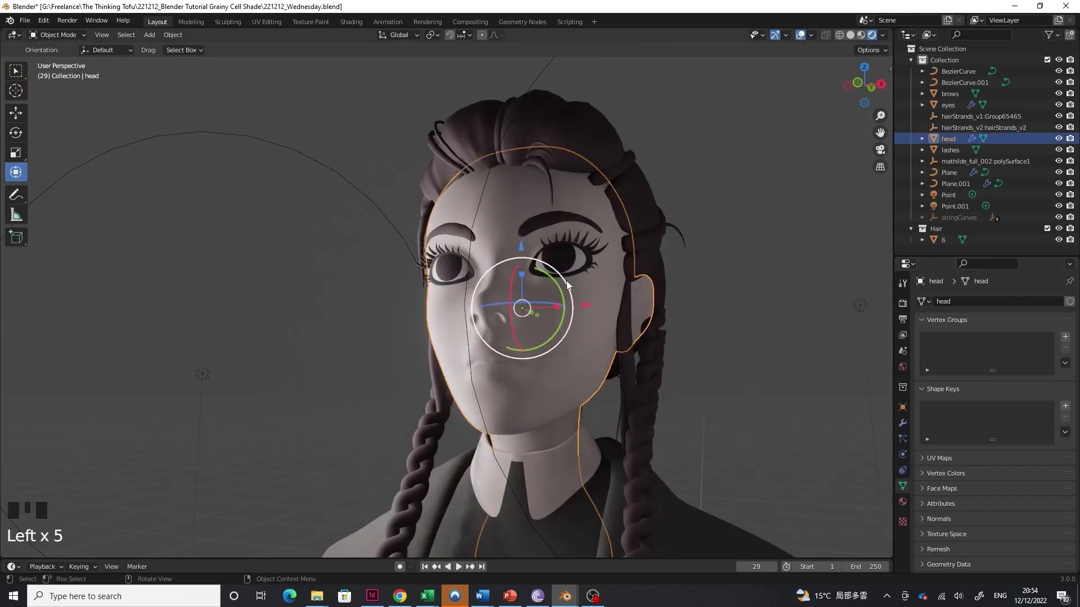
Open the Shading workspace with rendered viewport shading and adjust the split between the 3D viewport and node editor
{"action": "left_click", "coordinate": [351, 22]}
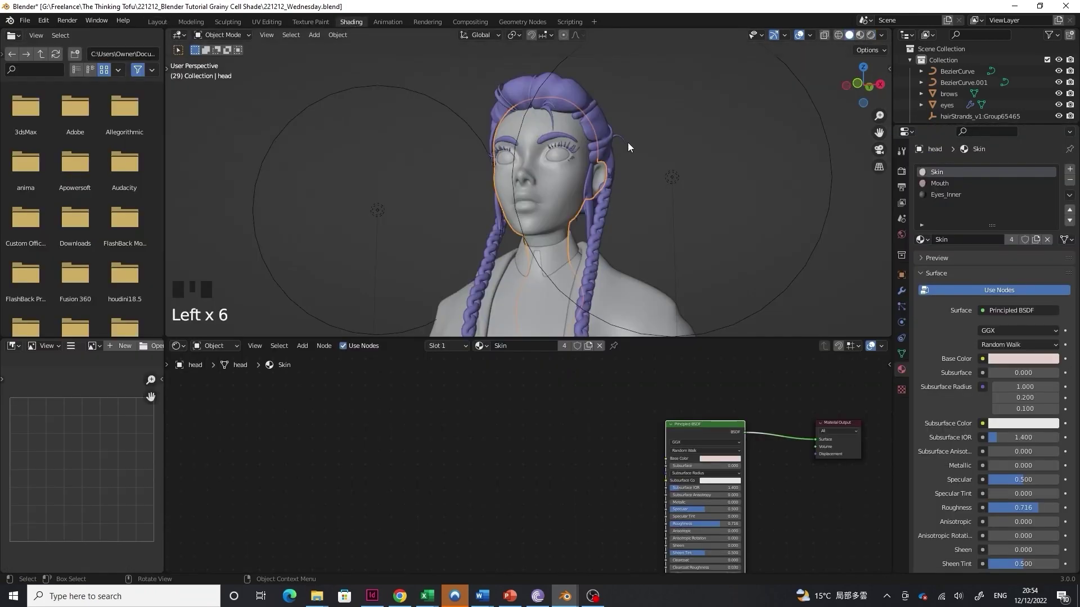
{"action": "left_click", "coordinate": [871, 35]}
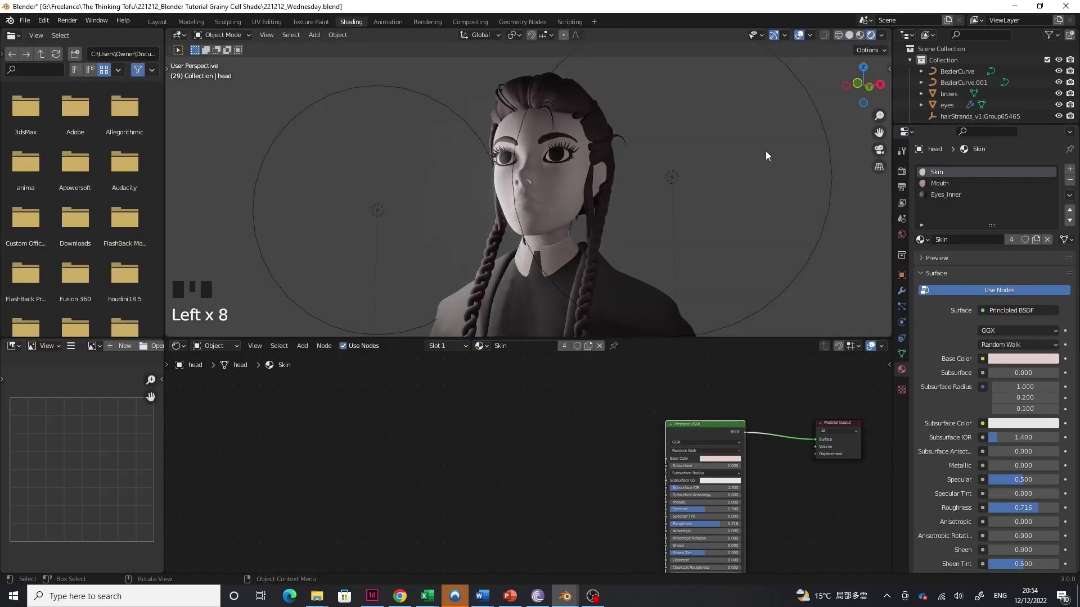
{"action": "left_click_drag", "start_coordinate": [626, 336], "coordinate": [625, 383]}
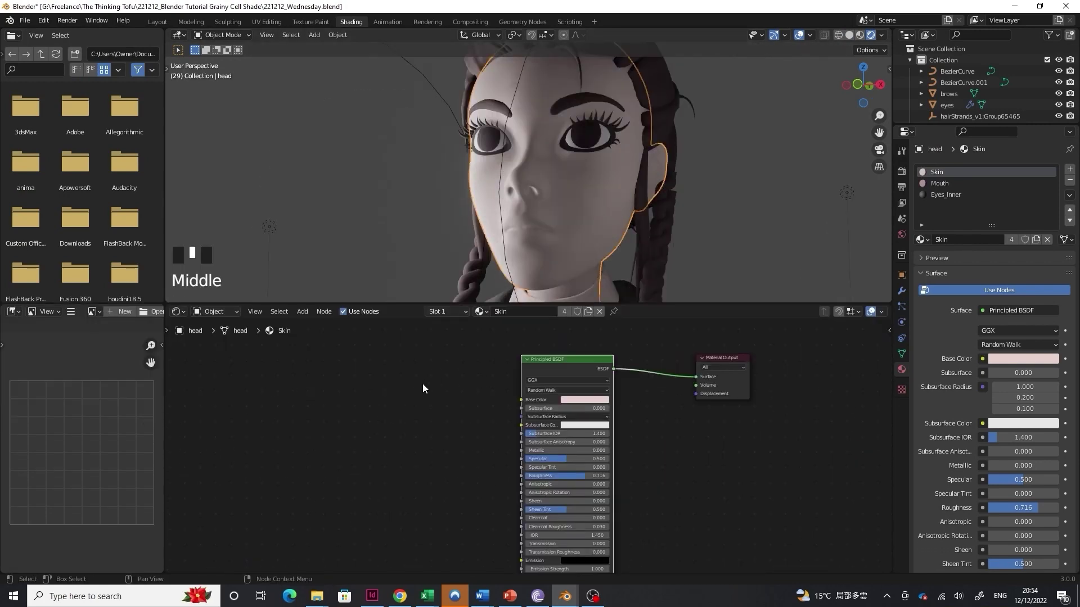
Add a Voronoi Texture node before the Principled BSDF in the head's Skin material
{"action": "scroll", "coordinate": [426, 385], "scroll_direction": "down", "scroll_amount": 1}
{"action": "key", "text": "shift+a"}
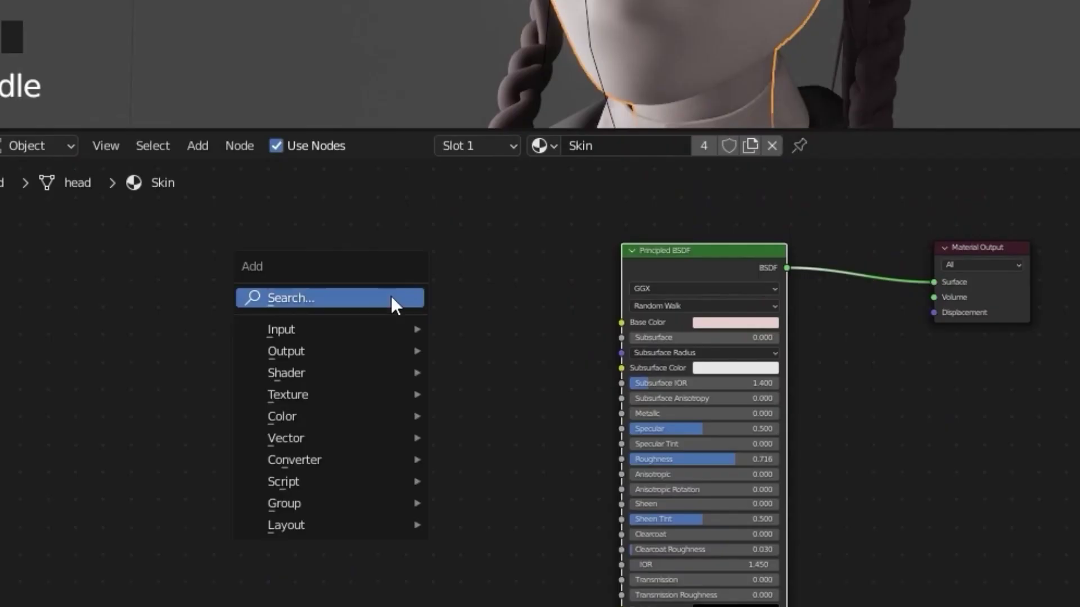
{"action": "left_click", "coordinate": [403, 387]}
{"action": "type", "text": "voro"}
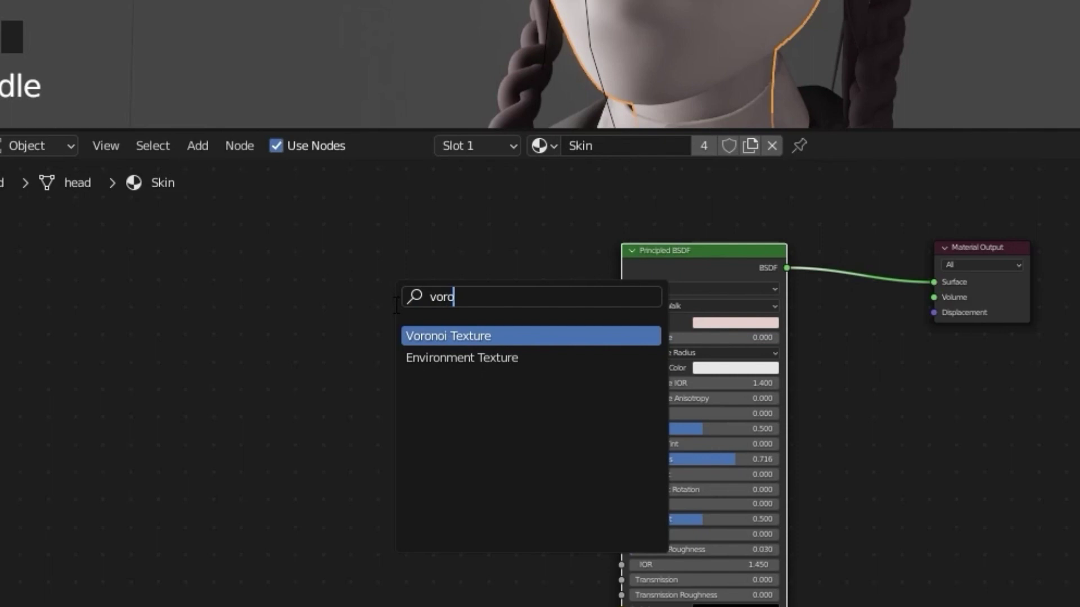
{"action": "type", "text": "noi"}
{"action": "key", "text": "Return"}
{"action": "left_click", "coordinate": [388, 315]}
{"action": "scroll", "coordinate": [421, 295], "scroll_direction": "up", "scroll_amount": 3}
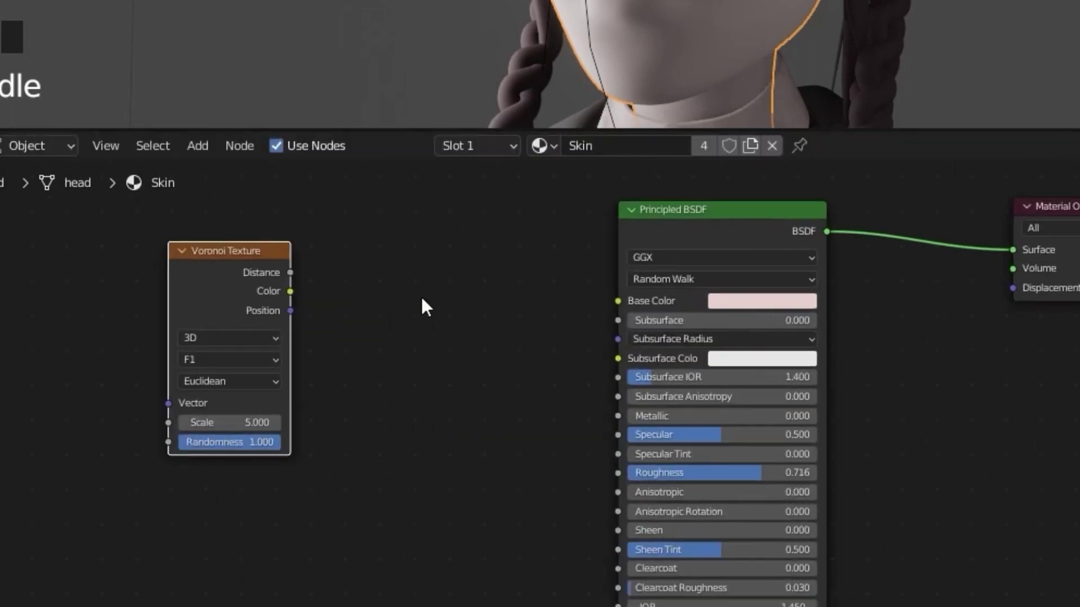
Add a Texture Coordinate node before the Voronoi Texture node
{"action": "key", "text": "shift+a"}
{"action": "type", "text": "tex"}
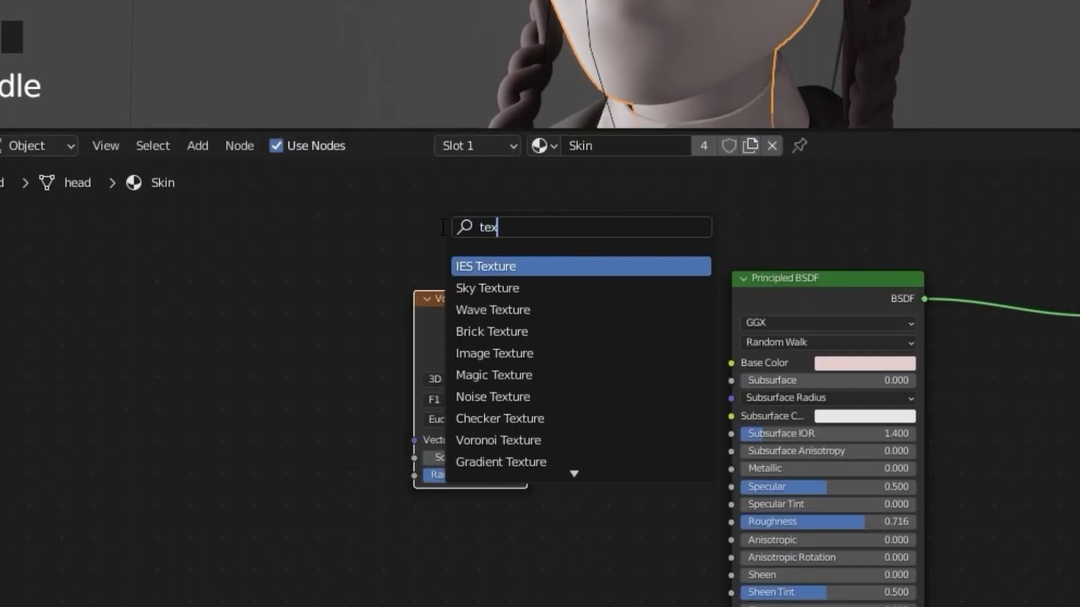
{"action": "type", "text": "ture c"}
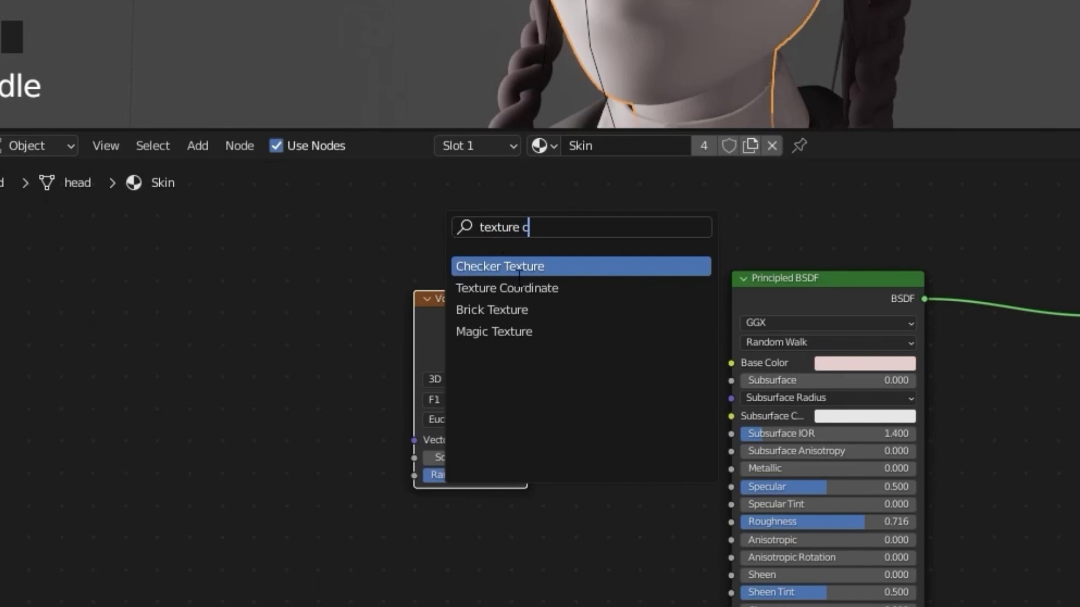
{"action": "left_click", "coordinate": [519, 283]}
{"action": "left_click", "coordinate": [217, 358]}
{"action": "left_click", "coordinate": [429, 318]}
{"action": "middle_click_drag", "start_coordinate": [449, 316], "coordinate": [385, 332]}
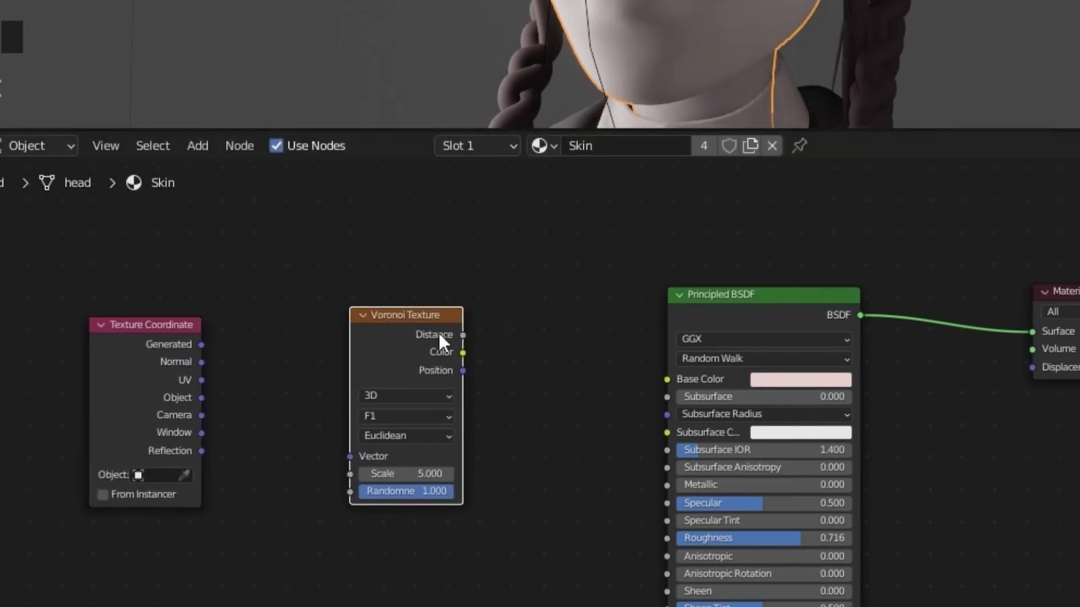
Link Voronoi Distance to the Principled BSDF's Base Color and Camera coordinates to the Voronoi Vector, with the texture scale at 800
{"action": "left_click_drag", "start_coordinate": [462, 335], "coordinate": [668, 378]}
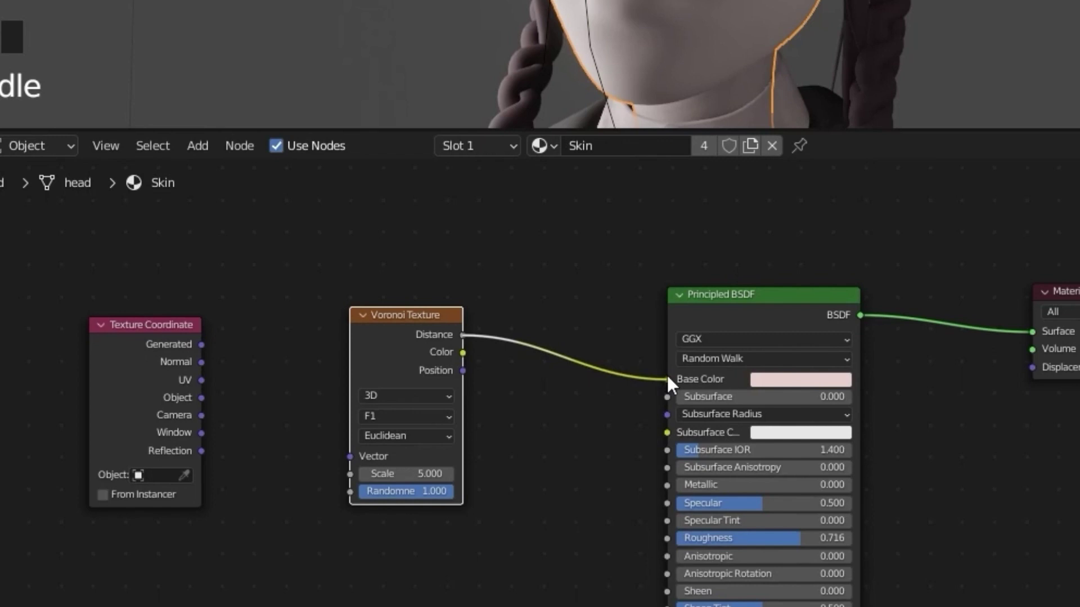
{"action": "left_click_drag", "start_coordinate": [667, 376], "coordinate": [667, 376]}
{"action": "left_click_drag", "start_coordinate": [201, 415], "coordinate": [260, 412]}
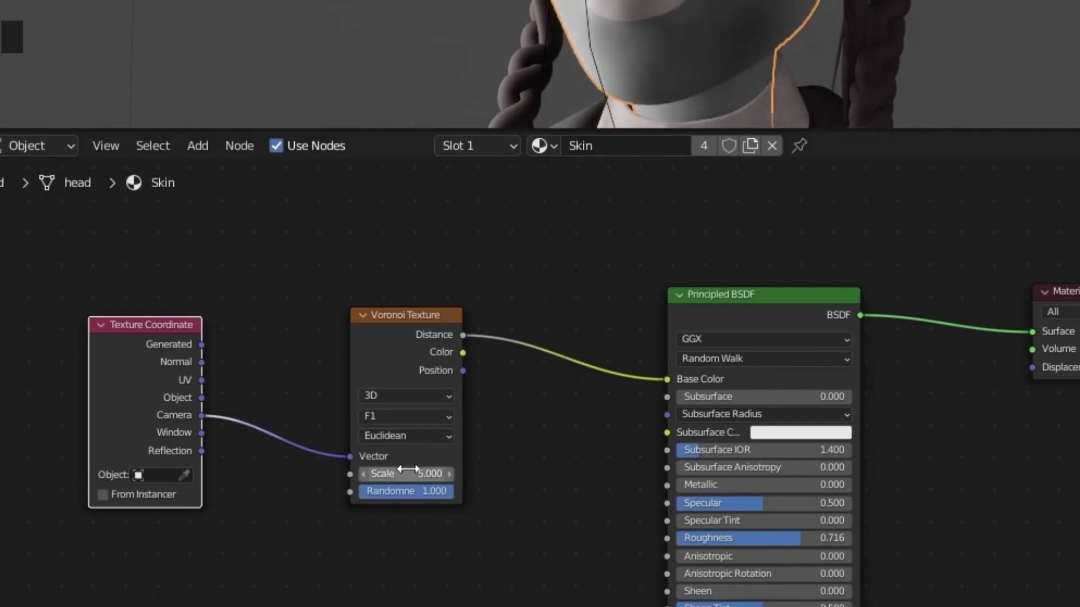
{"action": "left_click_drag", "start_coordinate": [406, 474], "coordinate": [495, 481]}
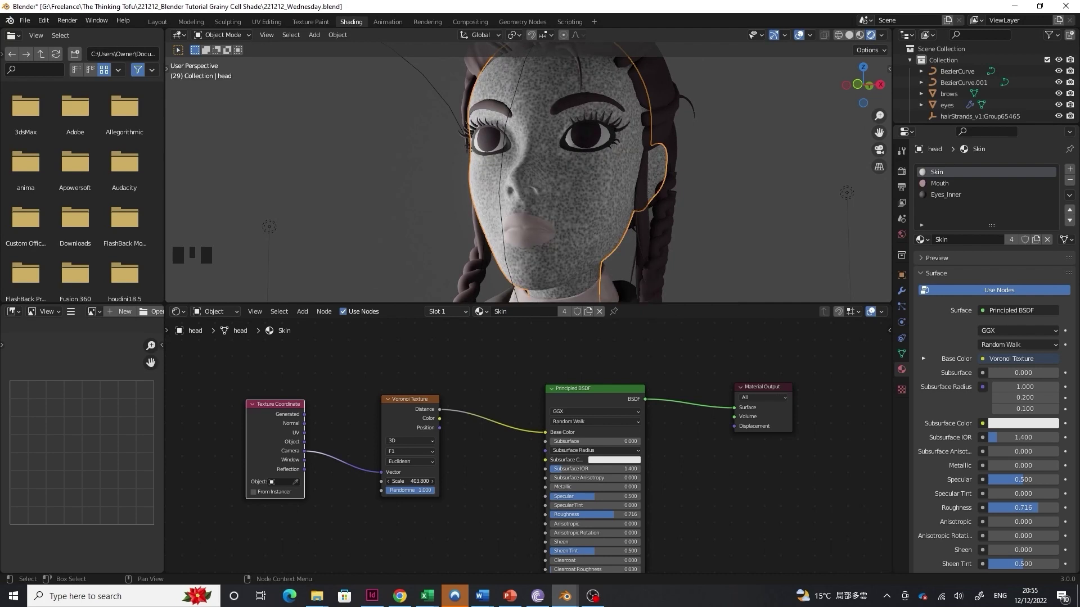
Insert a Shader to RGB node between the Principled BSDF and the Material Output, spacing the nodes out
{"action": "key", "text": "shift+a"}
{"action": "left_click", "coordinate": [638, 348]}
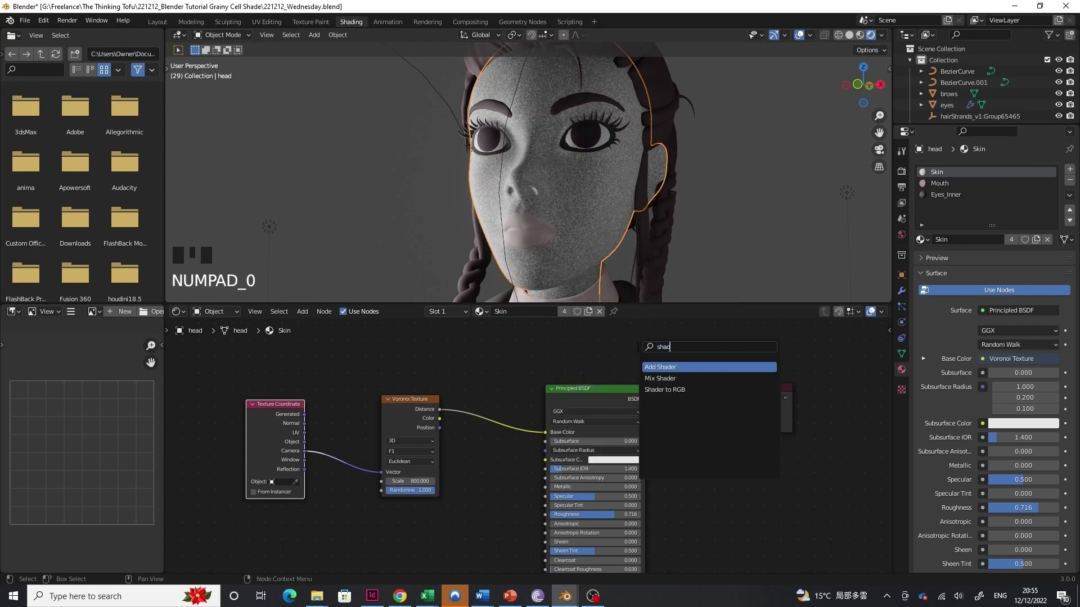
{"action": "left_click", "coordinate": [670, 392]}
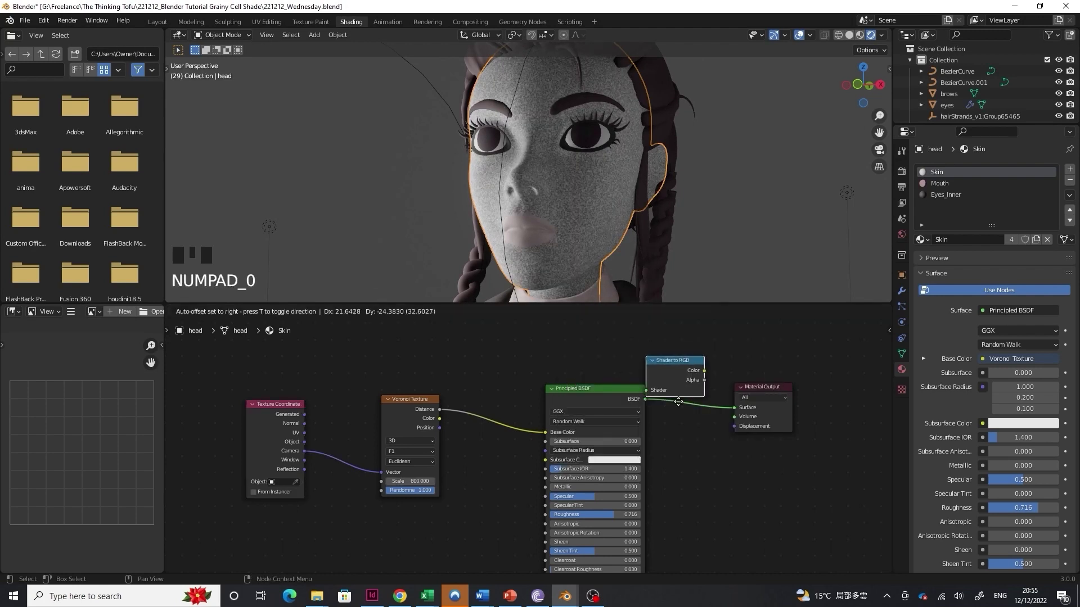
{"action": "left_click", "coordinate": [703, 419]}
{"action": "left_click_drag", "start_coordinate": [605, 388], "coordinate": [547, 392]}
Insert a ColorRamp node between the Shader to RGB node and the Material Output
{"action": "key", "text": "shift+a"}
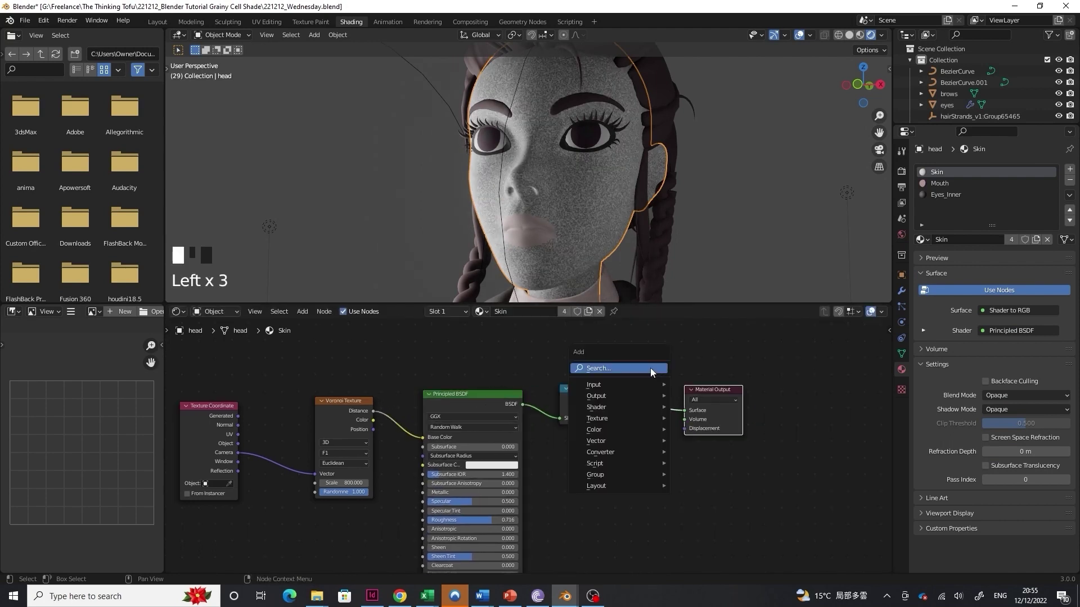
{"action": "left_click", "coordinate": [651, 369]}
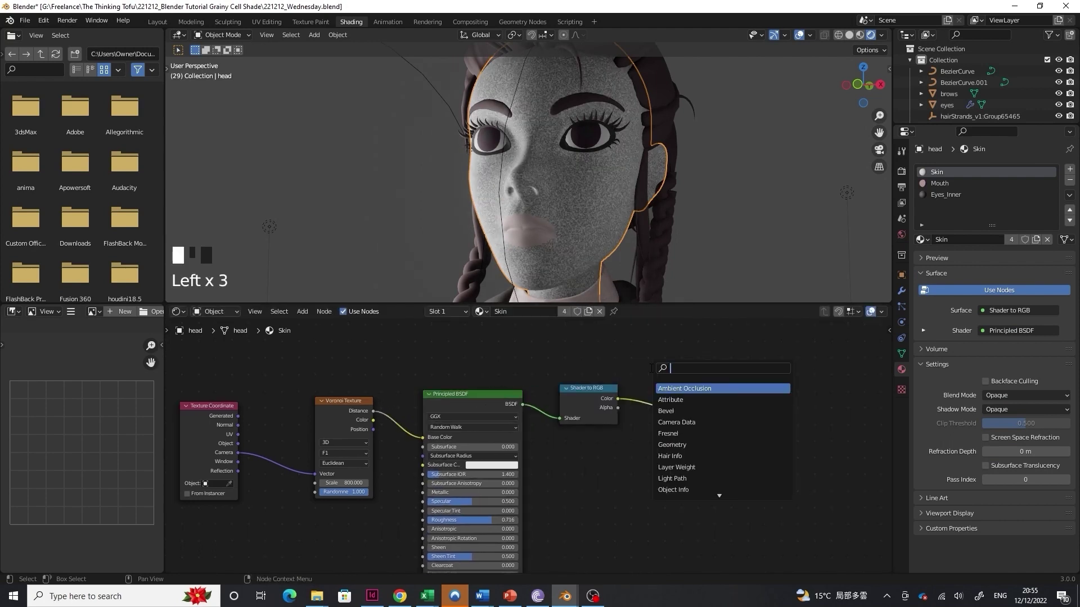
{"action": "type", "text": "ramp"}
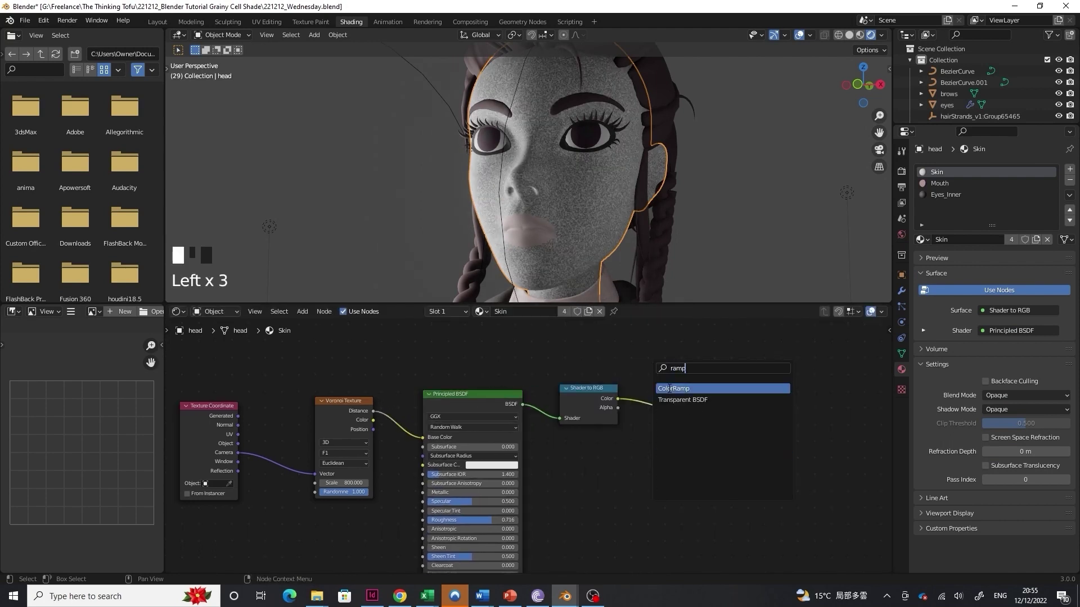
{"action": "left_click", "coordinate": [677, 389]}
{"action": "left_click", "coordinate": [711, 400]}
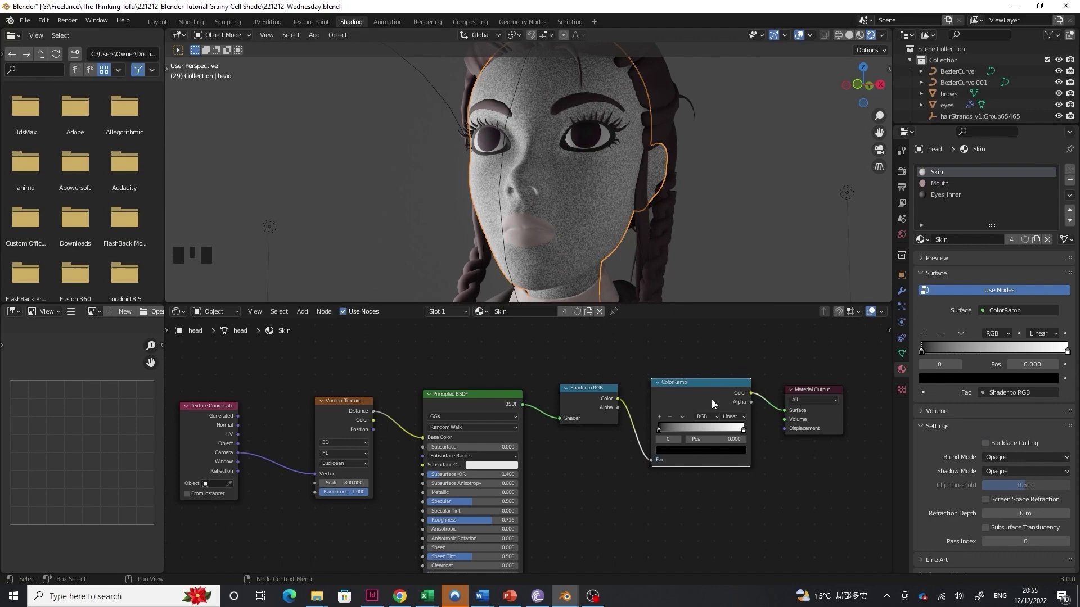
Move the ColorRamp's black stop to position 0.050 and its white stop to 0.259
{"action": "middle_click_drag", "start_coordinate": [609, 377], "coordinate": [542, 385]}
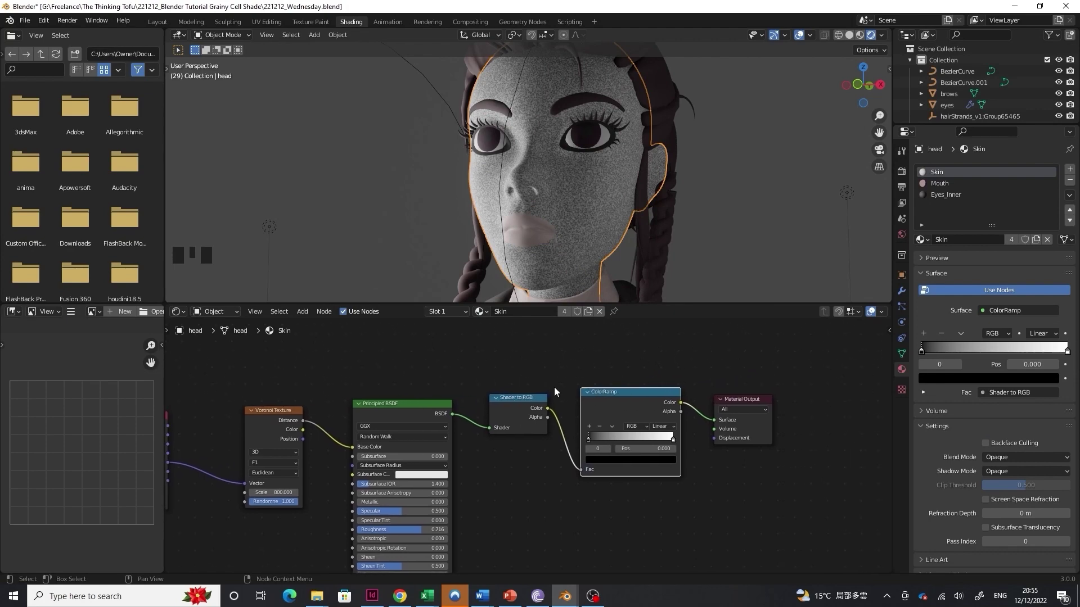
{"action": "scroll", "coordinate": [560, 396], "scroll_direction": "up", "scroll_amount": 1}
{"action": "left_click_drag", "start_coordinate": [592, 437], "coordinate": [599, 438]}
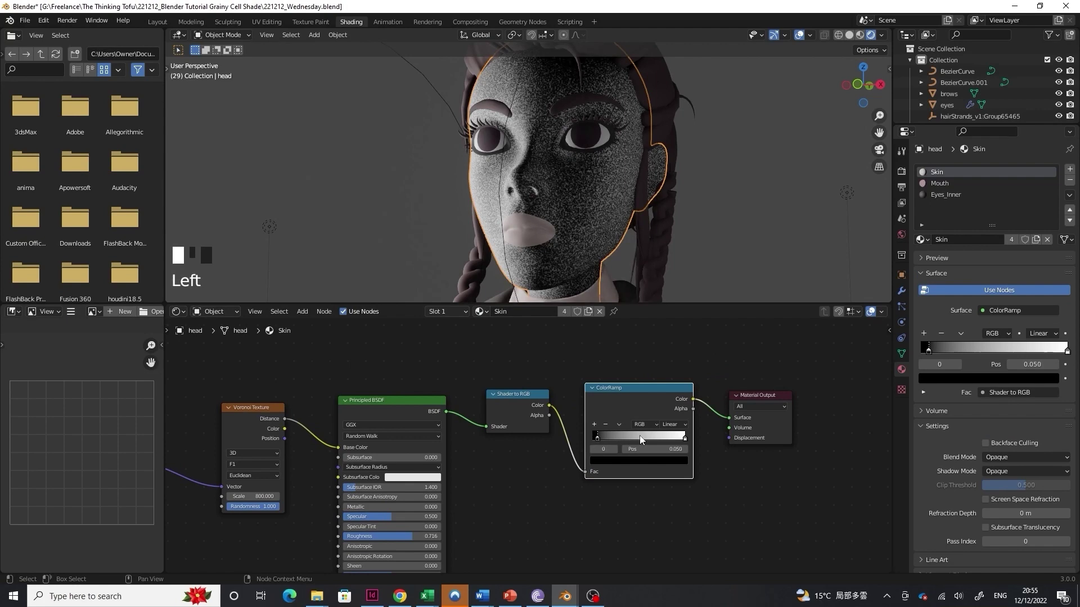
{"action": "mouse_move", "coordinate": [685, 438]}
{"action": "left_mouse_down"}
{"action": "mouse_move", "coordinate": [601, 440]}
{"action": "mouse_move", "coordinate": [614, 440]}
{"action": "left_mouse_up"}
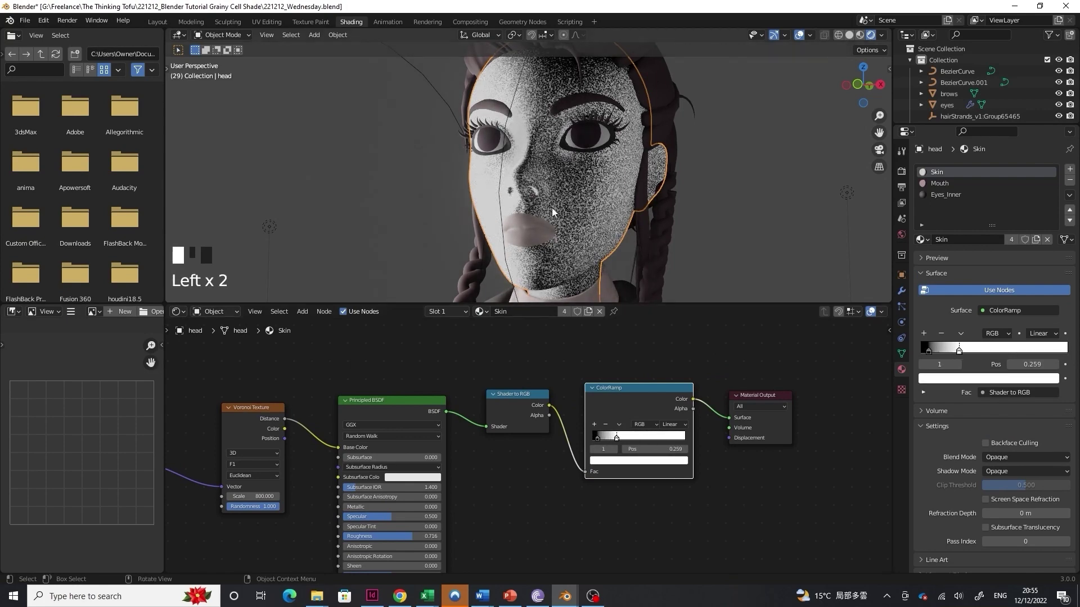
Lower the power of the point light on the character's left side to darken that half of the face
{"action": "mouse_move", "coordinate": [551, 211]}
{"action": "middle_mouse_down"}
{"action": "mouse_move", "coordinate": [554, 191]}
{"action": "mouse_move", "coordinate": [568, 214]}
{"action": "middle_mouse_up"}
{"action": "scroll", "coordinate": [555, 191], "scroll_direction": "down", "scroll_amount": 2}
{"action": "left_click", "coordinate": [716, 270]}
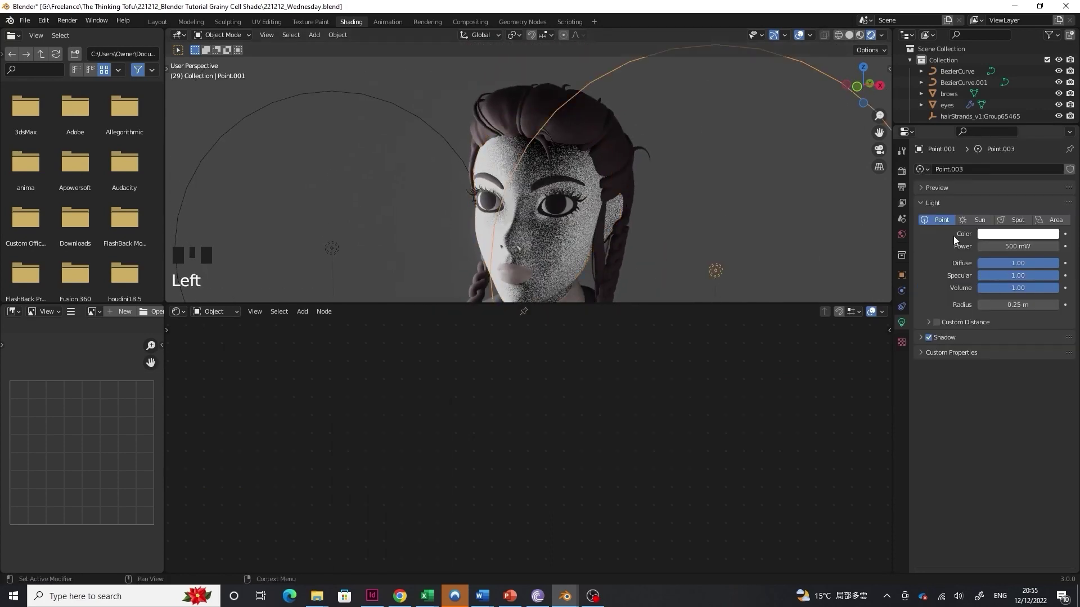
{"action": "left_click", "coordinate": [974, 234]}
{"action": "left_click_drag", "start_coordinate": [1016, 246], "coordinate": [982, 247], "text": "shift"}
{"action": "scroll", "coordinate": [542, 207], "scroll_direction": "up", "scroll_amount": 2}
{"action": "middle_click_drag", "start_coordinate": [526, 233], "coordinate": [546, 194], "text": "shift"}
{"action": "middle_click_drag", "start_coordinate": [546, 194], "coordinate": [569, 191], "text": "shift"}
Enlarge the 3D viewport, then tighten the head's ColorRamp with the black stop at 0.077 and the white stop slightly closer to it
{"action": "left_click_drag", "start_coordinate": [596, 304], "coordinate": [600, 360]}
{"action": "left_click", "coordinate": [591, 299]}
{"action": "scroll", "coordinate": [568, 449], "scroll_direction": "up", "scroll_amount": 2}
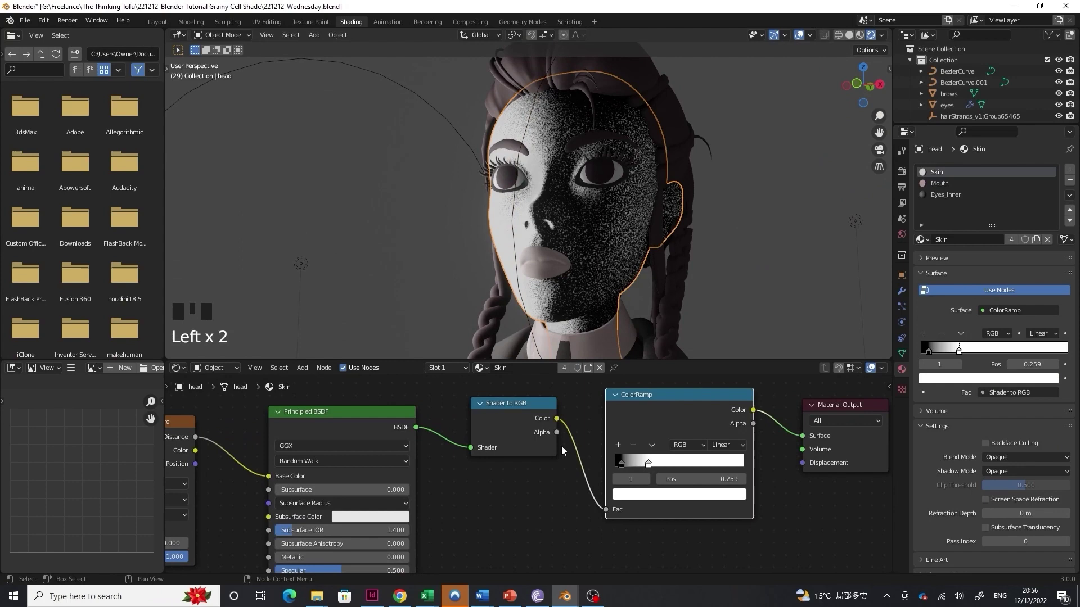
{"action": "middle_click_drag", "start_coordinate": [561, 447], "coordinate": [528, 461]}
{"action": "scroll", "coordinate": [619, 282], "scroll_direction": "up", "scroll_amount": 2}
{"action": "scroll", "coordinate": [619, 283], "scroll_direction": "down", "scroll_amount": 1}
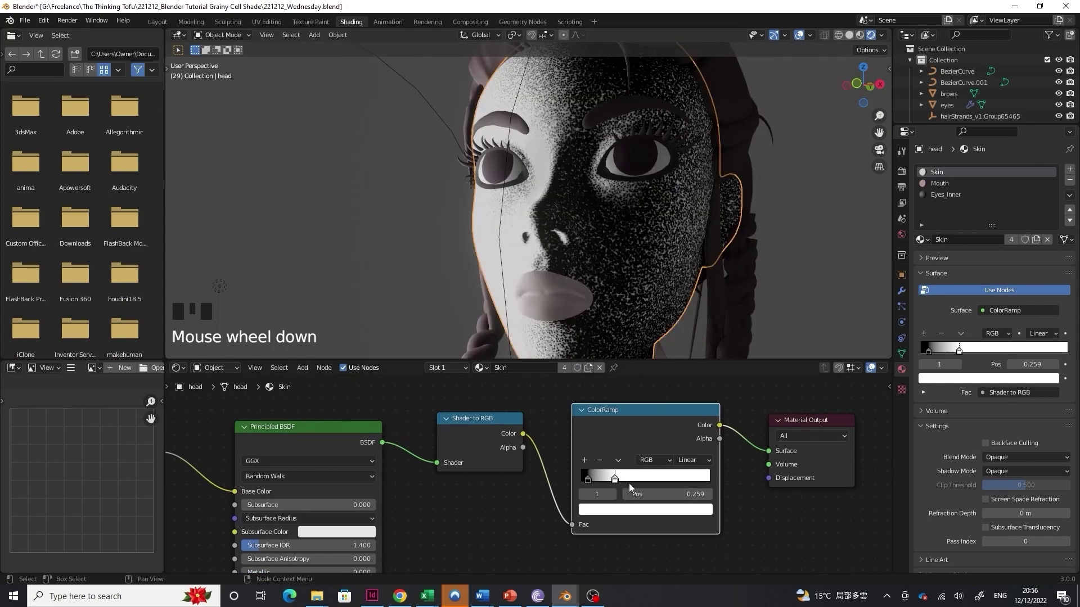
{"action": "left_click_drag", "start_coordinate": [614, 480], "coordinate": [593, 479]}
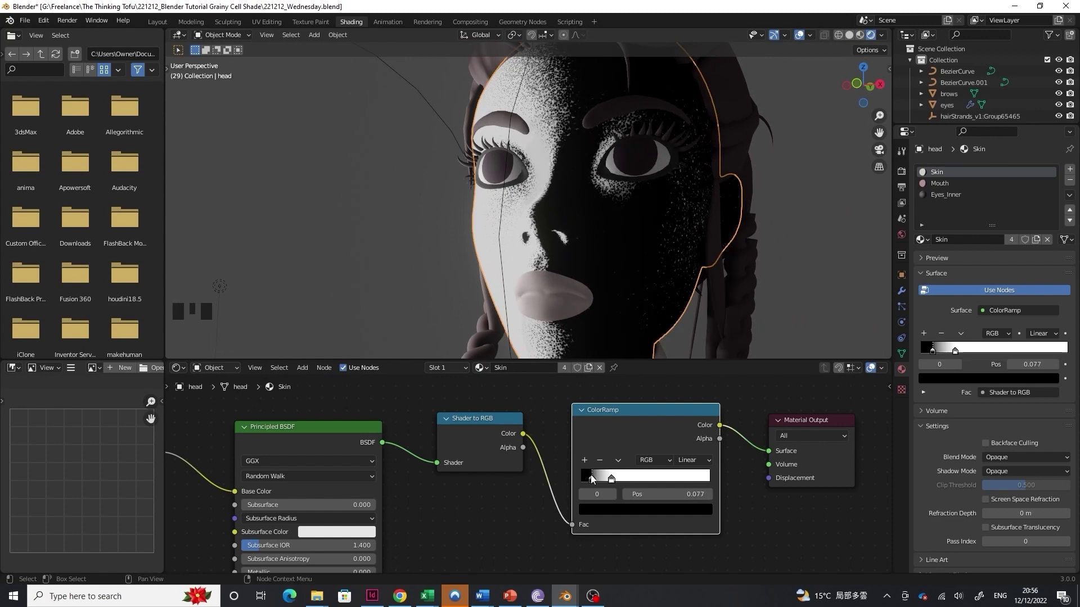
Move the point light beside the lit side of the face about 0.13 m forward along the global Y axis
{"action": "scroll", "coordinate": [545, 309], "scroll_direction": "down", "scroll_amount": 2}
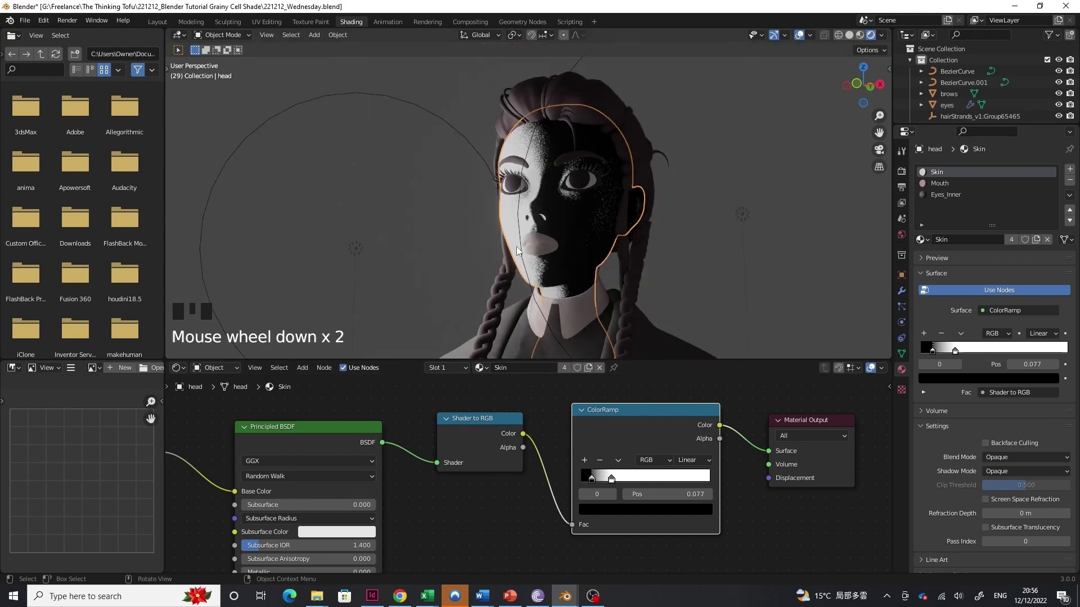
{"action": "middle_click_drag", "start_coordinate": [546, 308], "coordinate": [410, 244]}
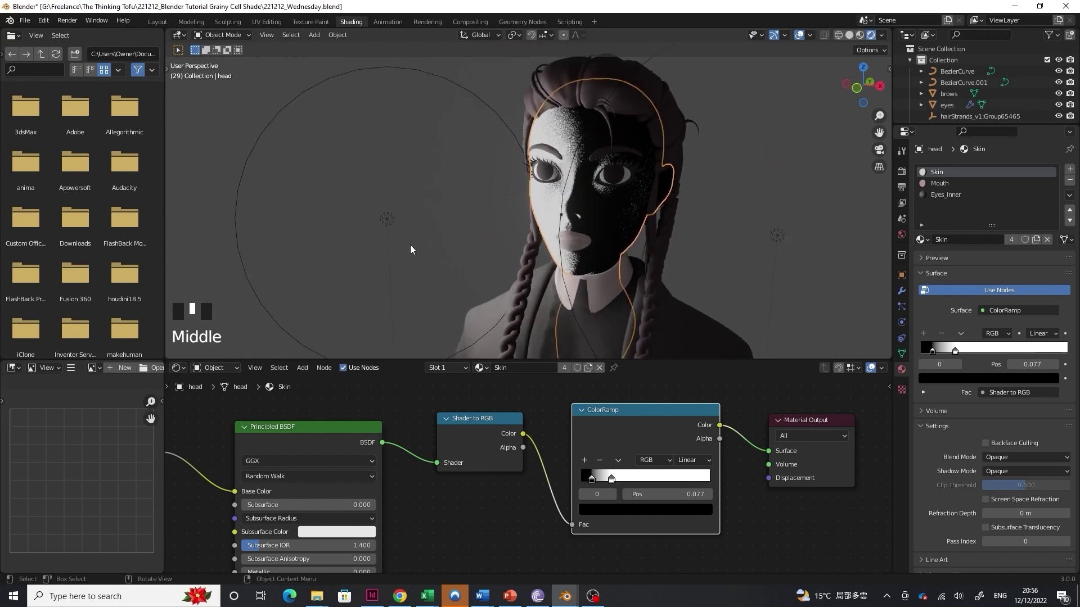
{"action": "left_click", "coordinate": [382, 236]}
{"action": "scroll", "coordinate": [449, 206], "scroll_direction": "down", "scroll_amount": 2}
{"action": "middle_click_drag", "start_coordinate": [449, 205], "coordinate": [458, 234]}
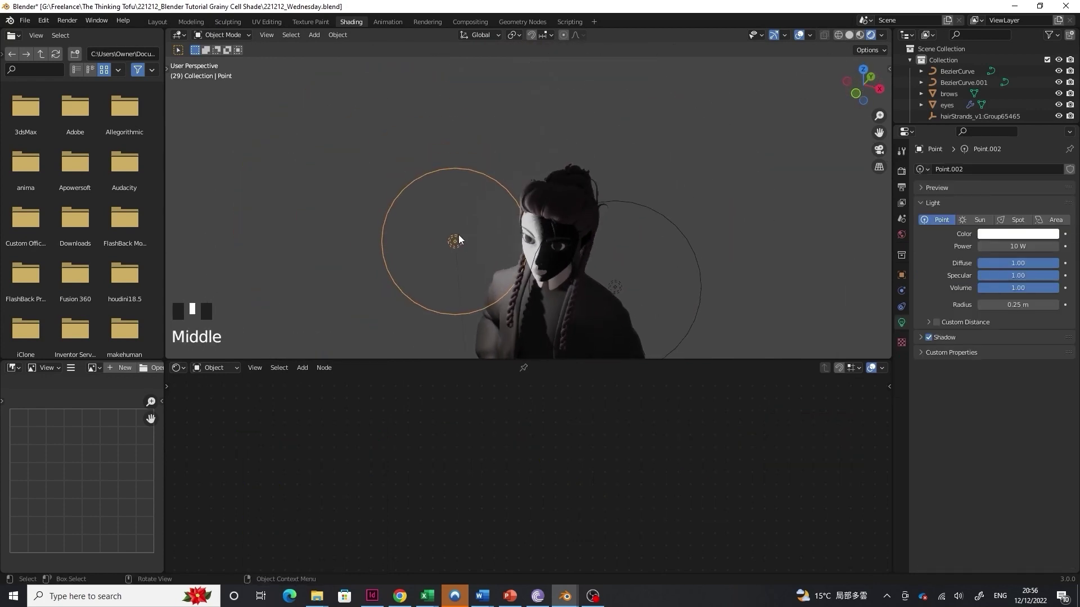
{"action": "key", "text": "g"}
{"action": "key", "text": "y"}
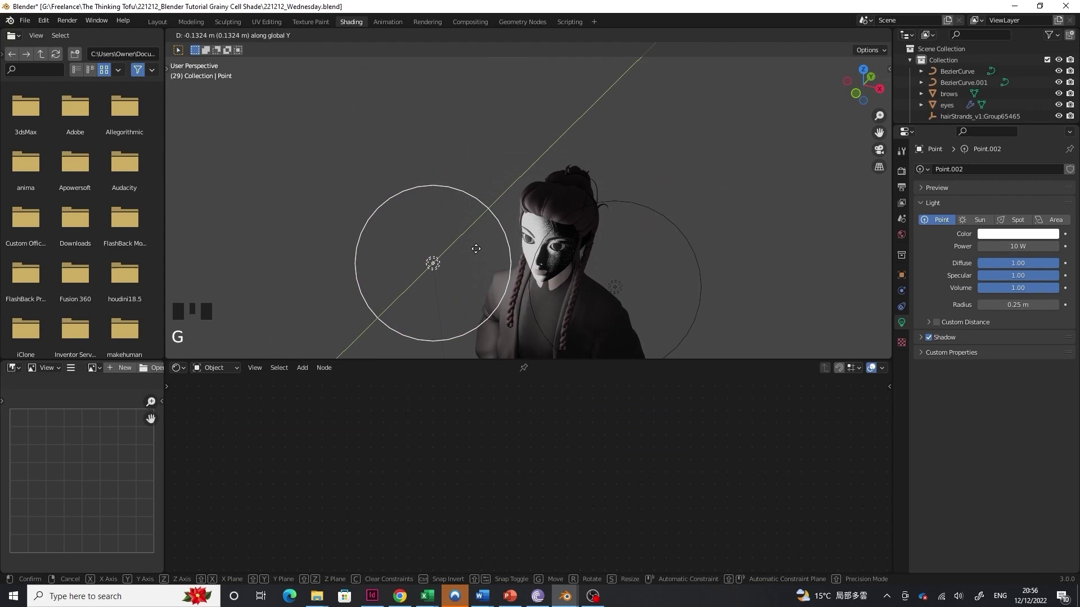
{"action": "left_click", "coordinate": [477, 247]}
Select the head and recolour the white stop of its ColorRamp to a pale pink
{"action": "middle_click_drag", "start_coordinate": [534, 218], "coordinate": [512, 216]}
{"action": "scroll", "coordinate": [551, 173], "scroll_direction": "up", "scroll_amount": 2}
{"action": "scroll", "coordinate": [512, 216], "scroll_direction": "up", "scroll_amount": 1}
{"action": "left_click", "coordinate": [543, 233]}
{"action": "mouse_move", "coordinate": [579, 304]}
{"action": "middle_mouse_down"}
{"action": "mouse_move", "coordinate": [581, 288]}
{"action": "mouse_move", "coordinate": [568, 286]}
{"action": "middle_mouse_up"}
{"action": "left_click", "coordinate": [534, 473]}
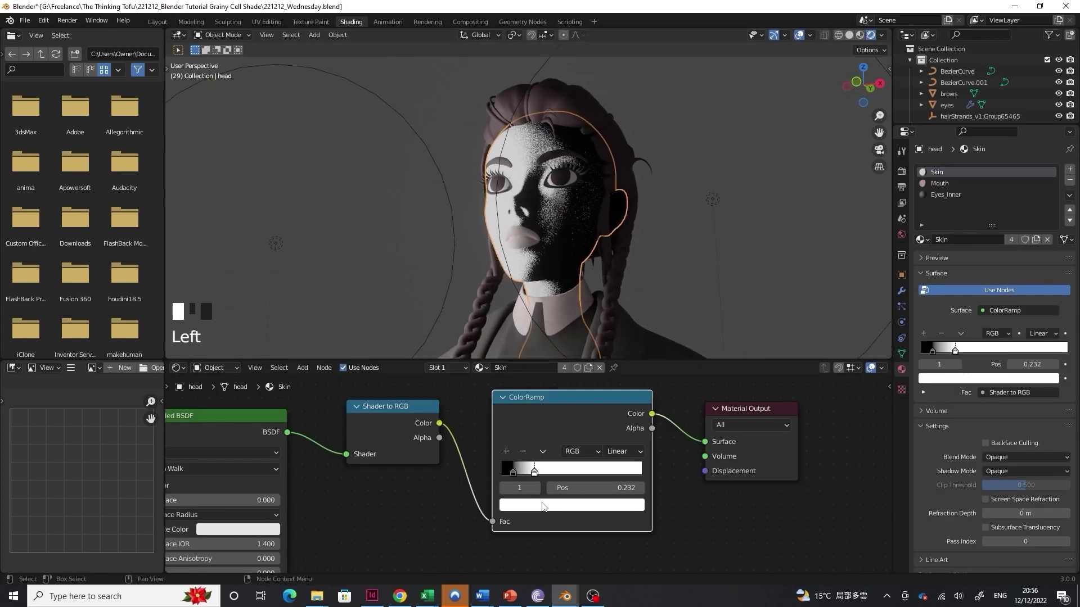
{"action": "left_click", "coordinate": [543, 505]}
{"action": "left_click", "coordinate": [563, 364]}
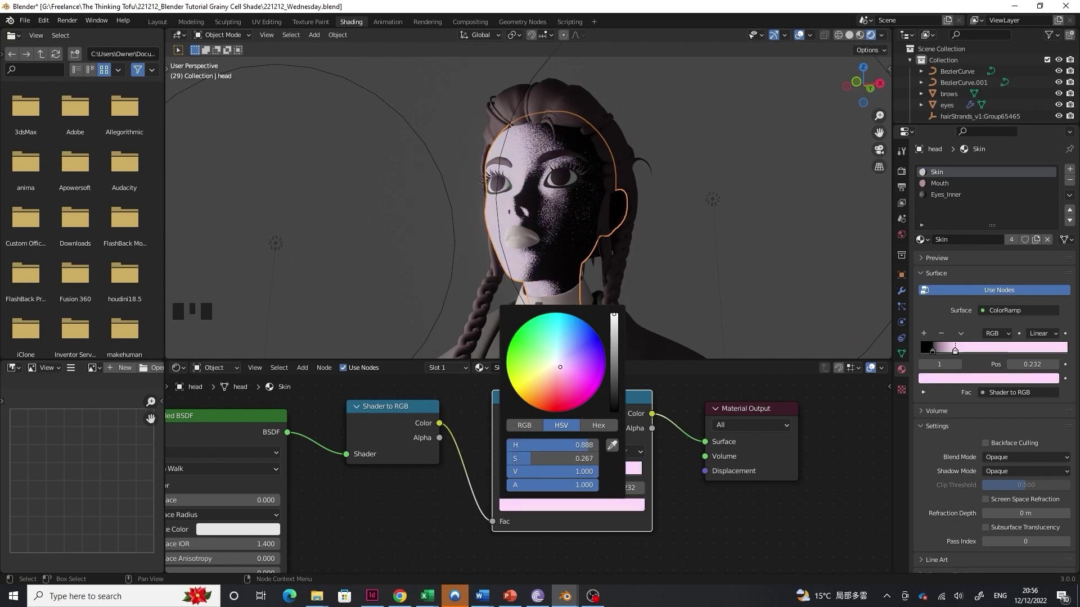
{"action": "left_click_drag", "start_coordinate": [560, 367], "coordinate": [558, 367]}
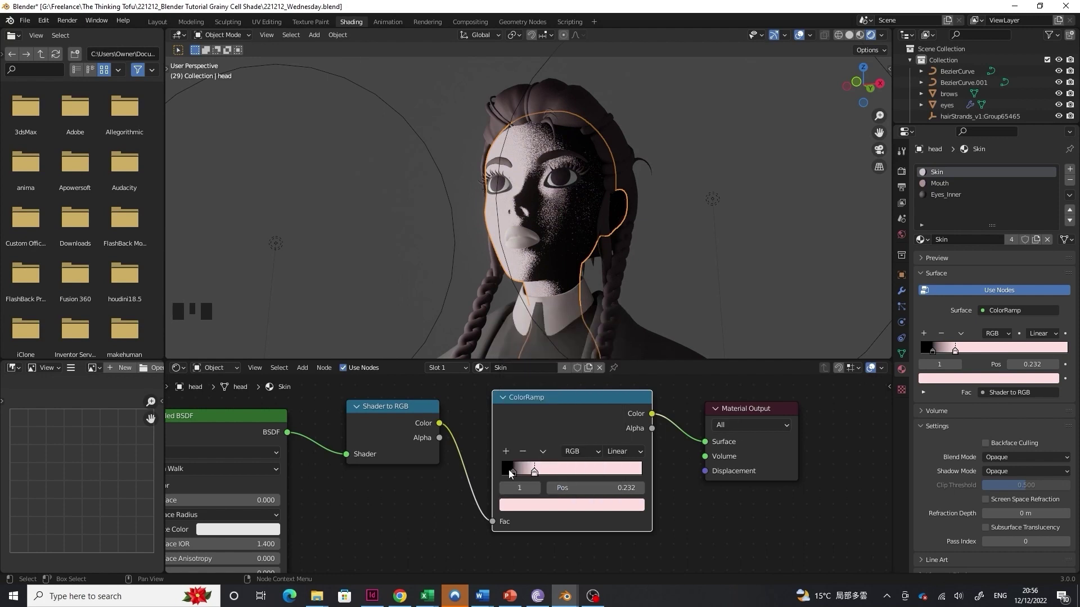
Recolour the black stop of the head's ColorRamp to a dark purple with hue 0.826, saturation 0.857 and value 0.026
{"action": "left_click", "coordinate": [511, 472]}
{"action": "left_click", "coordinate": [528, 499]}
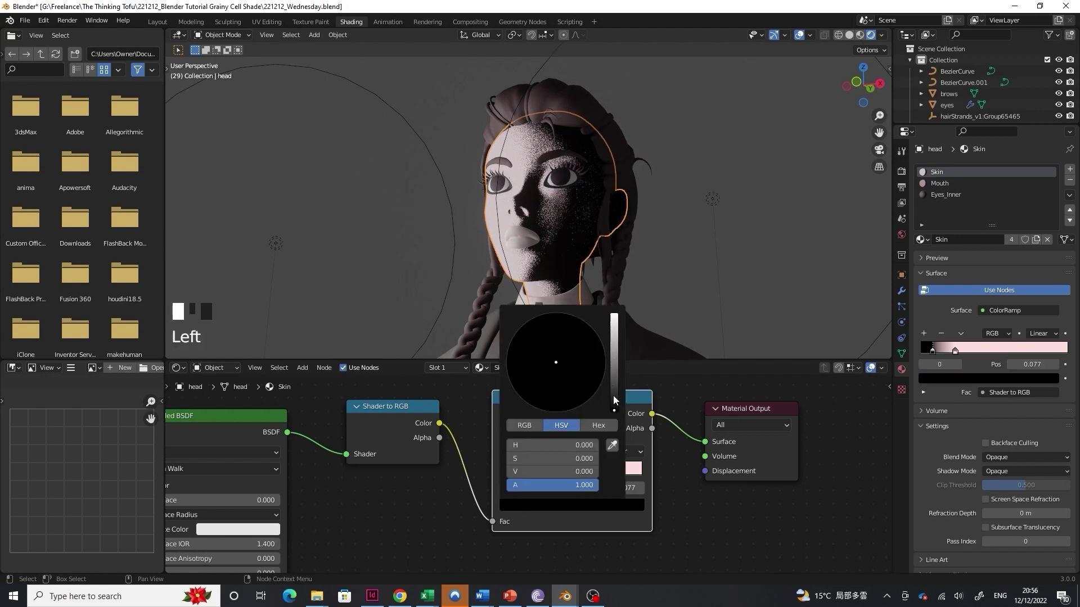
{"action": "left_click", "coordinate": [614, 397]}
{"action": "left_click", "coordinate": [569, 382]}
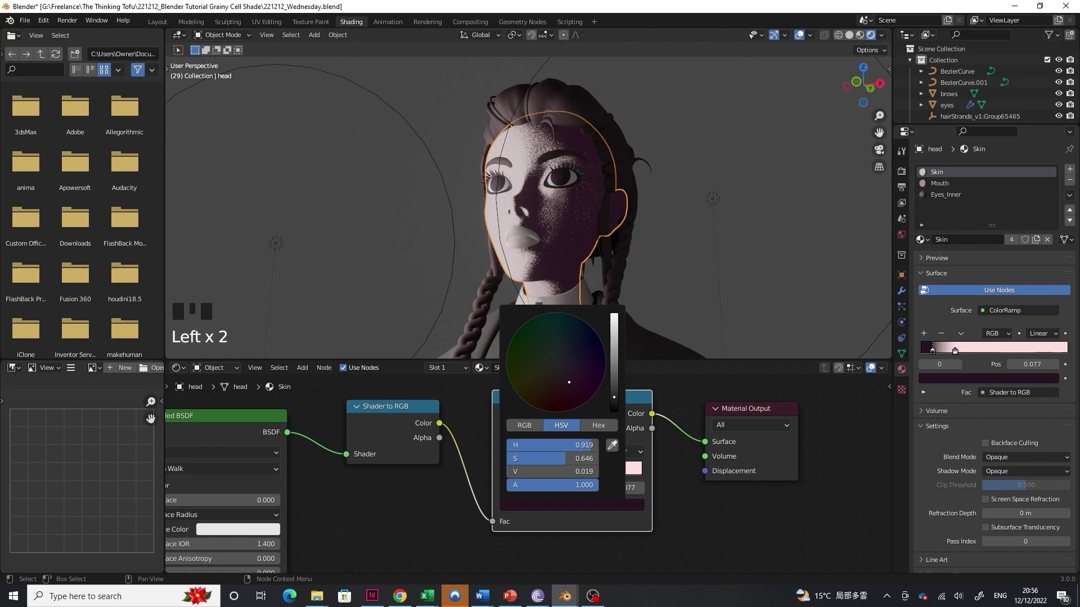
{"action": "mouse_move", "coordinate": [614, 397]}
{"action": "left_mouse_down"}
{"action": "mouse_move", "coordinate": [614, 378]}
{"action": "mouse_move", "coordinate": [562, 396]}
{"action": "mouse_move", "coordinate": [591, 376]}
{"action": "mouse_move", "coordinate": [614, 394]}
{"action": "left_mouse_up"}
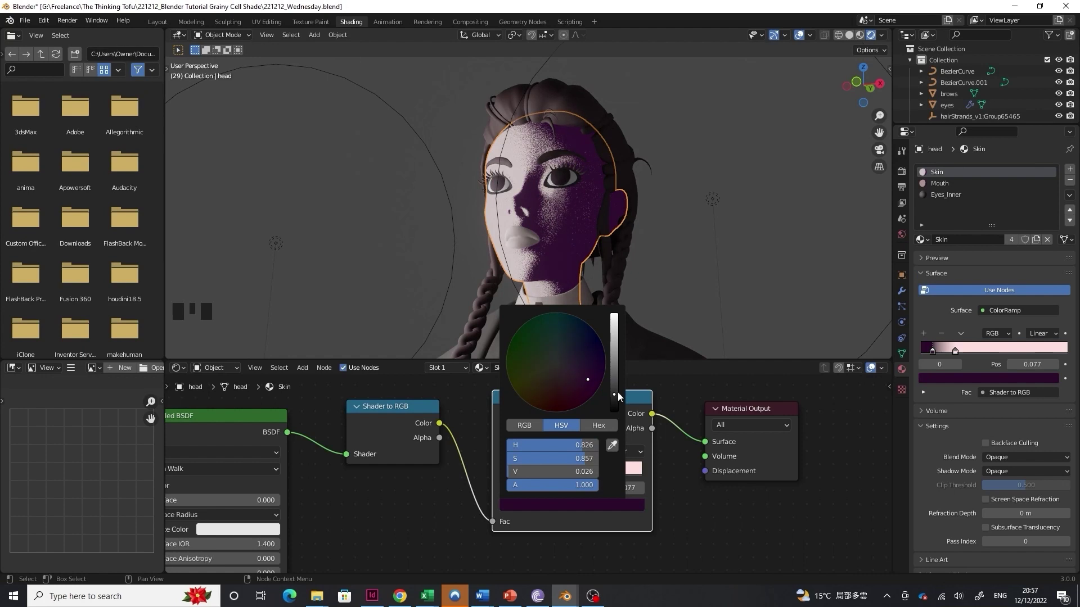
Move the dark purple stop of the head's ColorRamp to 0.091 and adjust the position of the pink stop
{"action": "left_click_drag", "start_coordinate": [511, 469], "coordinate": [515, 469]}
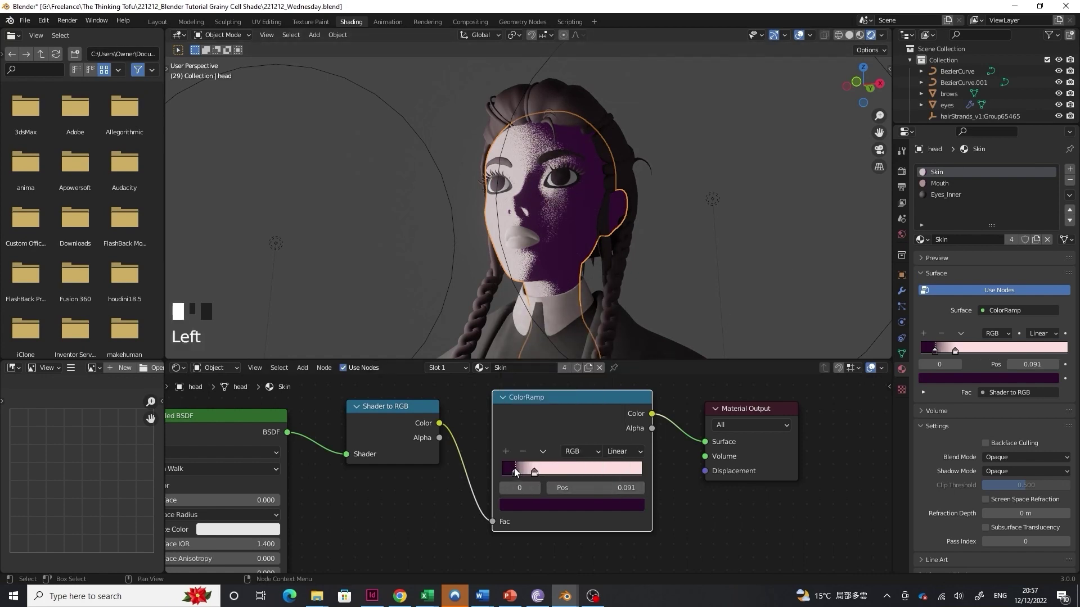
{"action": "middle_click_drag", "start_coordinate": [637, 236], "coordinate": [649, 242]}
{"action": "scroll", "coordinate": [649, 242], "scroll_direction": "up", "scroll_amount": 2}
{"action": "middle_click_drag", "start_coordinate": [646, 198], "coordinate": [615, 220]}
{"action": "left_click_drag", "start_coordinate": [534, 471], "coordinate": [566, 477]}
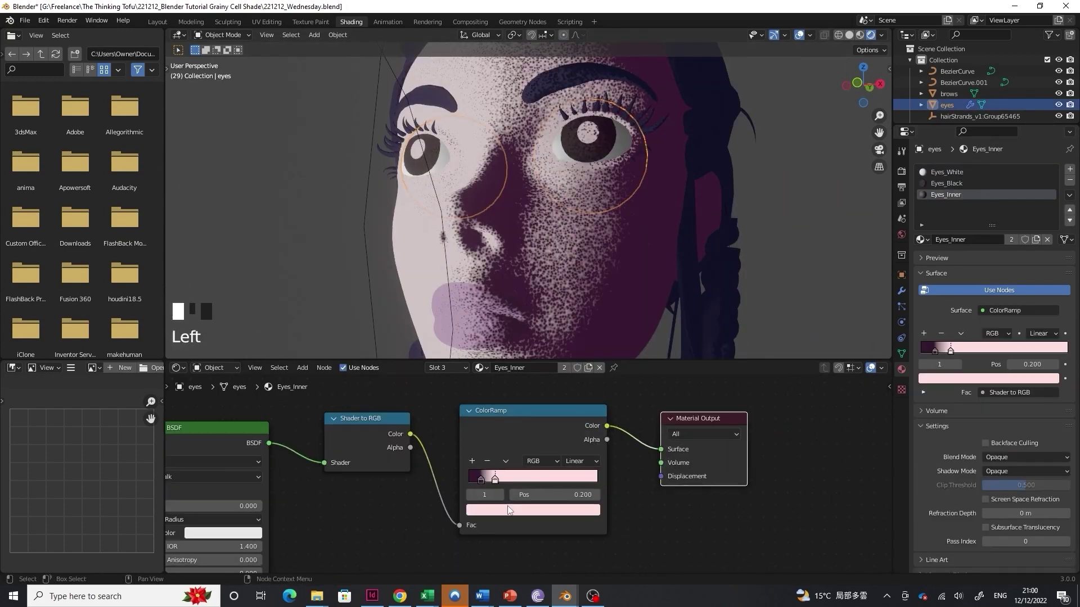
Open the colour of the pink stop in the Eyes_Inner material's ColorRamp
{"action": "left_click", "coordinate": [508, 510]}
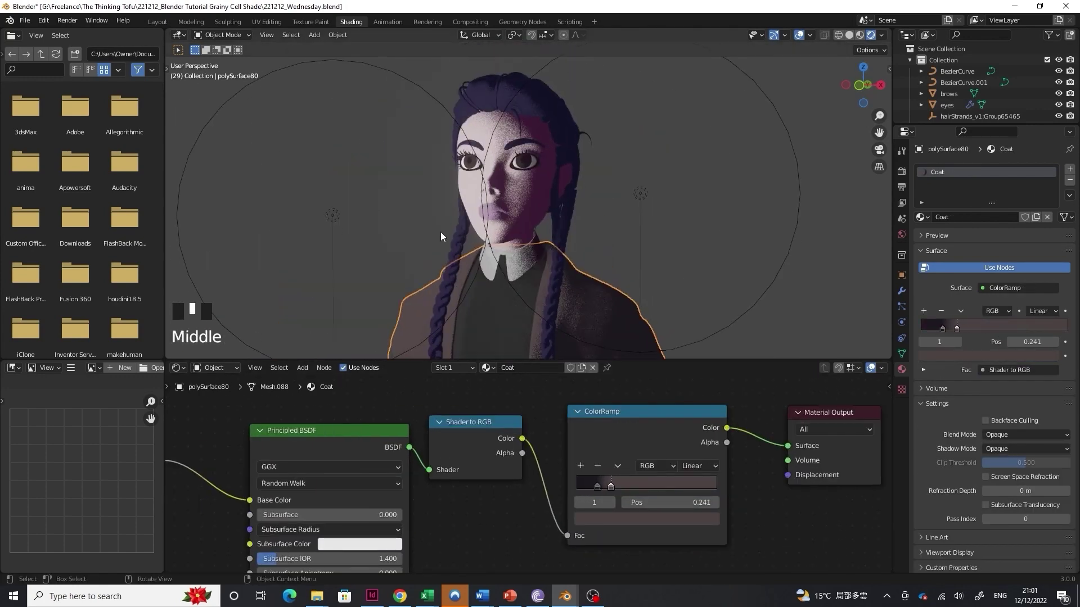
Select the sweater under the coat and add a Voronoi Texture node below the ColorRamp in its material
{"action": "middle_click_drag", "start_coordinate": [441, 232], "coordinate": [506, 169]}
{"action": "left_click", "coordinate": [630, 131]}
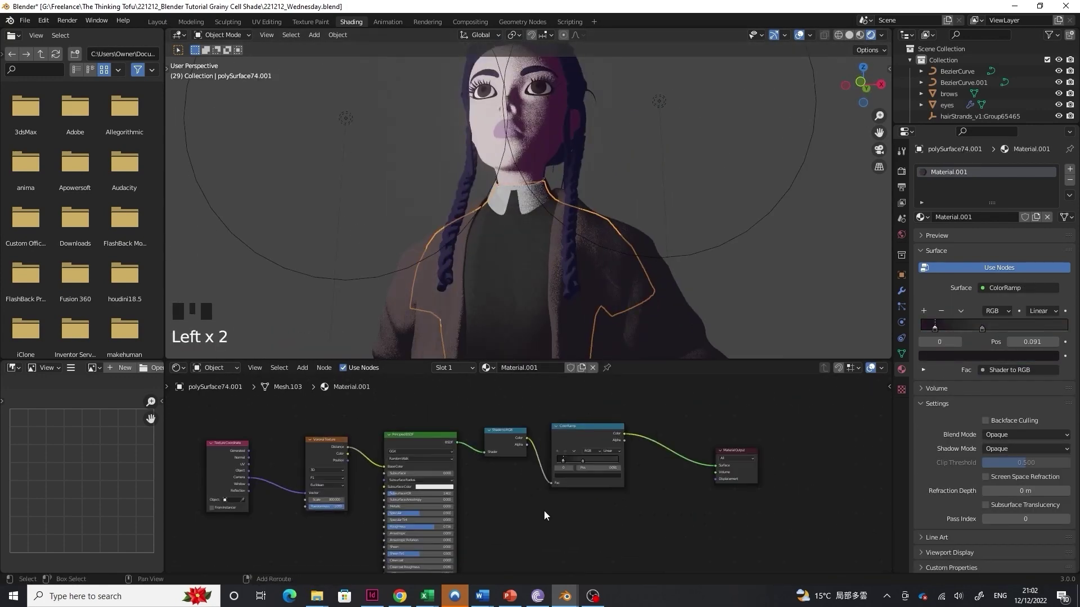
{"action": "key", "text": "shift+a"}
{"action": "mouse_move", "coordinate": [544, 511]}
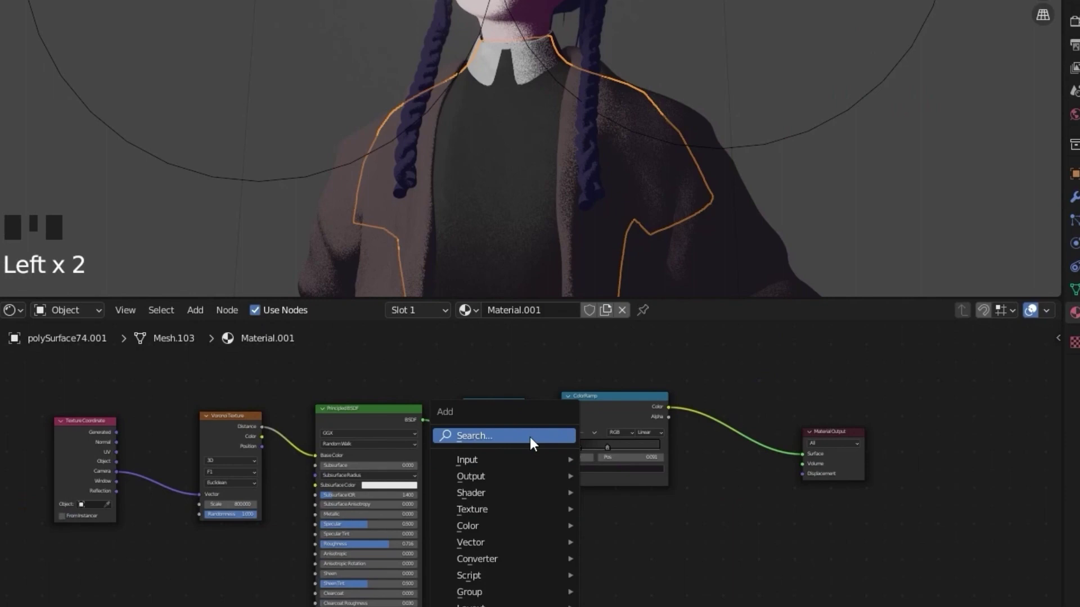
{"action": "left_click", "coordinate": [530, 437]}
{"action": "type", "text": "voronoi"}
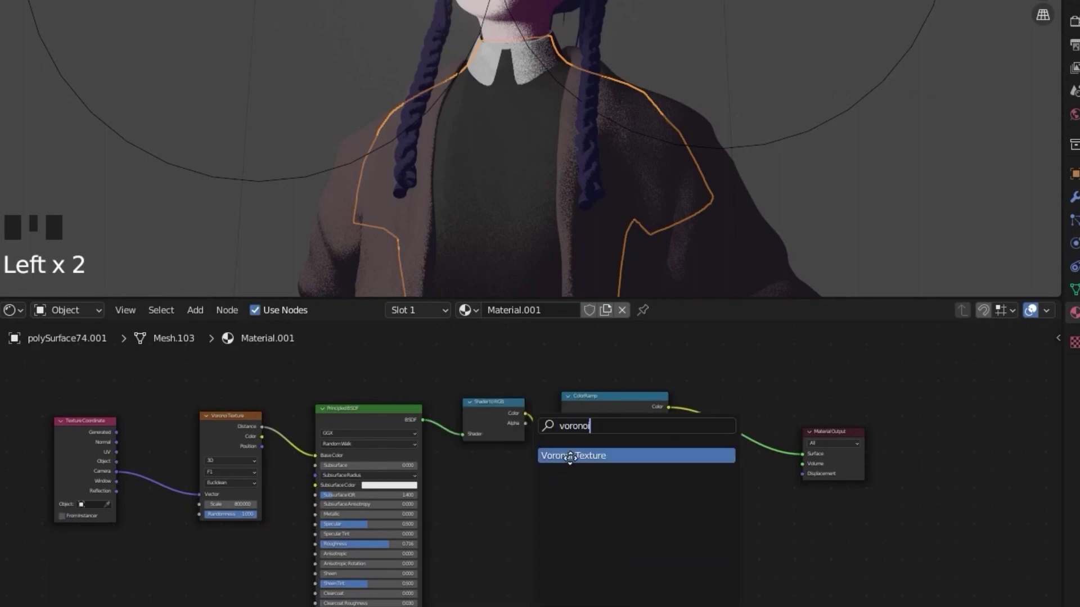
{"action": "left_click", "coordinate": [569, 456]}
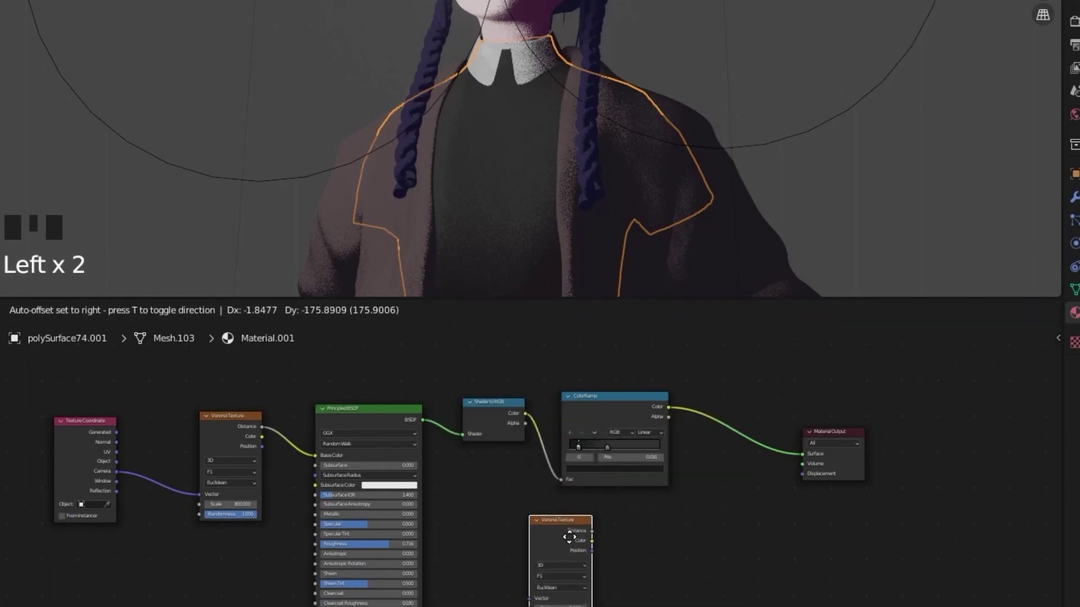
Shift the Material Output node down and connect the new Voronoi Texture's Distance output to its Surface input
{"action": "scroll", "coordinate": [439, 410], "scroll_direction": "up", "scroll_amount": 3}
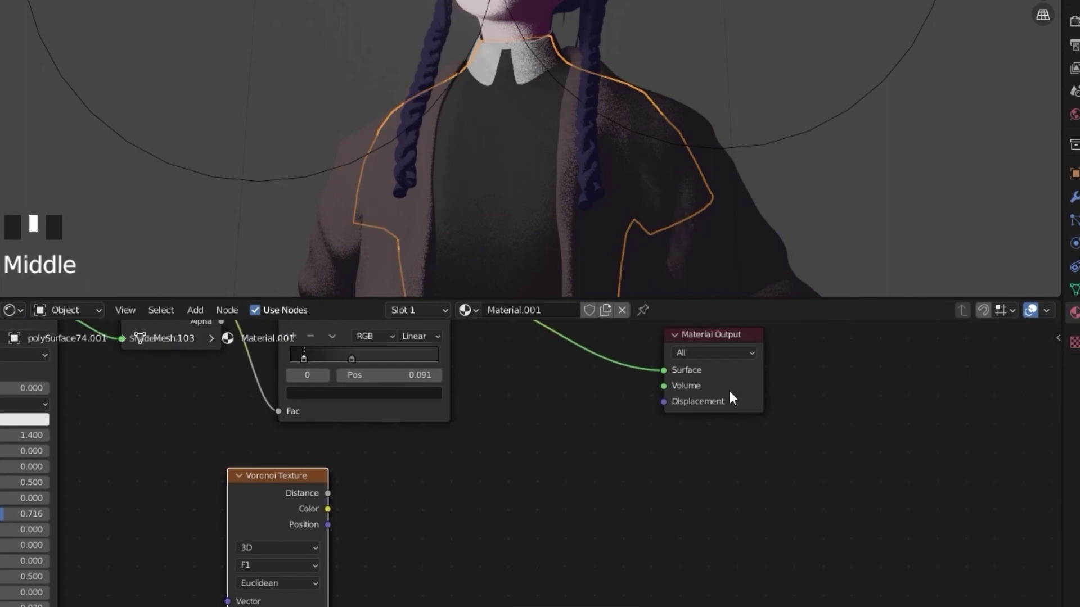
{"action": "left_click_drag", "start_coordinate": [733, 399], "coordinate": [732, 473]}
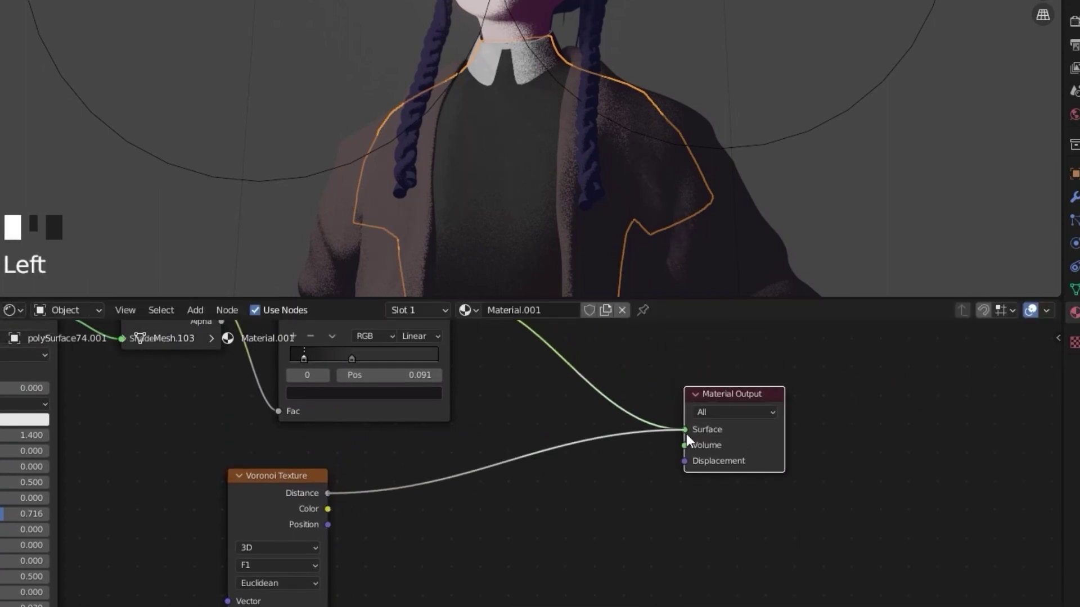
{"action": "left_click_drag", "start_coordinate": [686, 434], "coordinate": [690, 433]}
{"action": "middle_click_drag", "start_coordinate": [376, 465], "coordinate": [398, 453]}
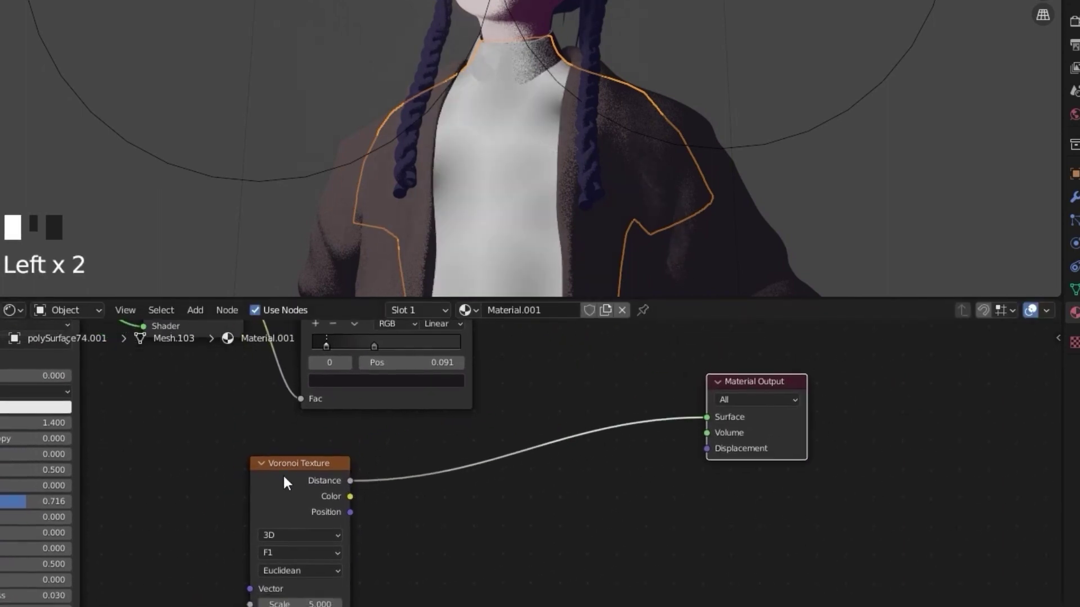
Insert a ColorRamp node on the link between the new Voronoi Texture and the Material Output
{"action": "left_click_drag", "start_coordinate": [277, 477], "coordinate": [275, 469]}
{"action": "key", "text": "shift+a"}
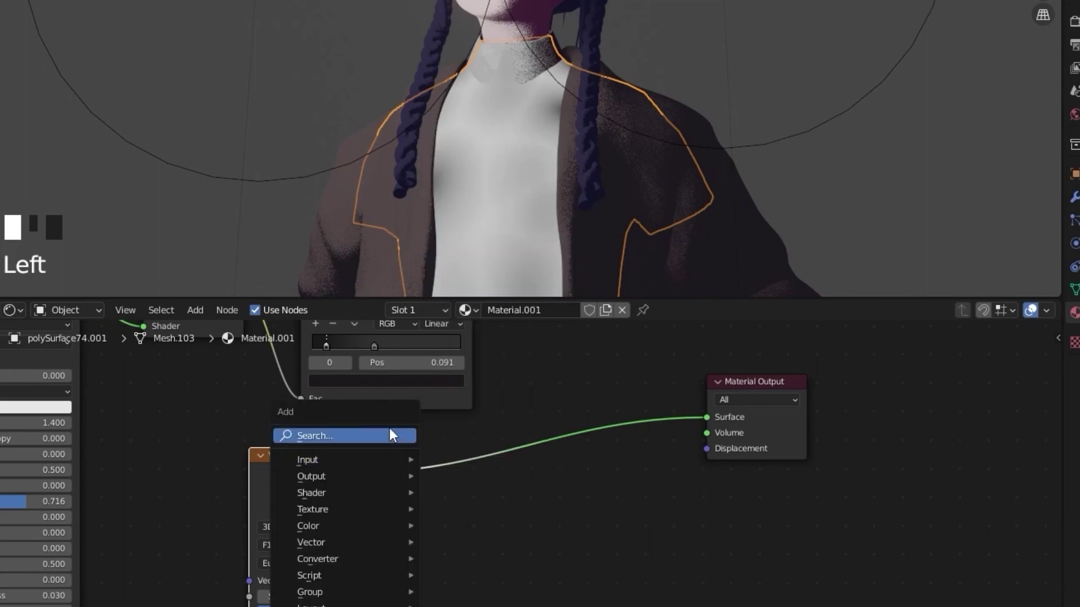
{"action": "left_click", "coordinate": [315, 435]}
{"action": "type", "text": "ramp"}
{"action": "key", "text": "Return"}
{"action": "left_click", "coordinate": [407, 456]}
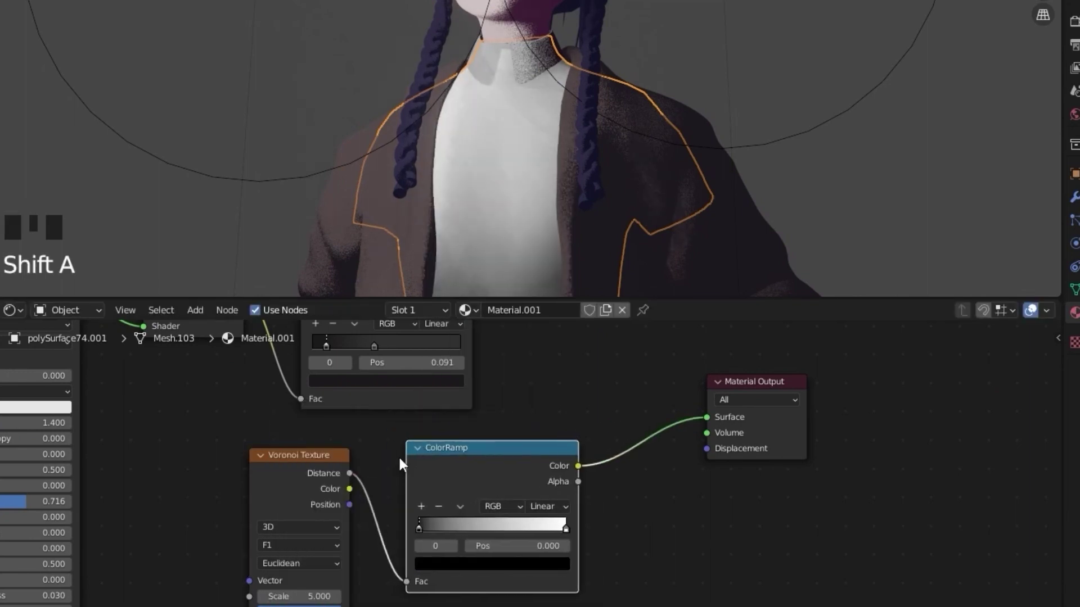
{"action": "left_click", "coordinate": [290, 468]}
{"action": "middle_click_drag", "start_coordinate": [403, 481], "coordinate": [365, 457]}
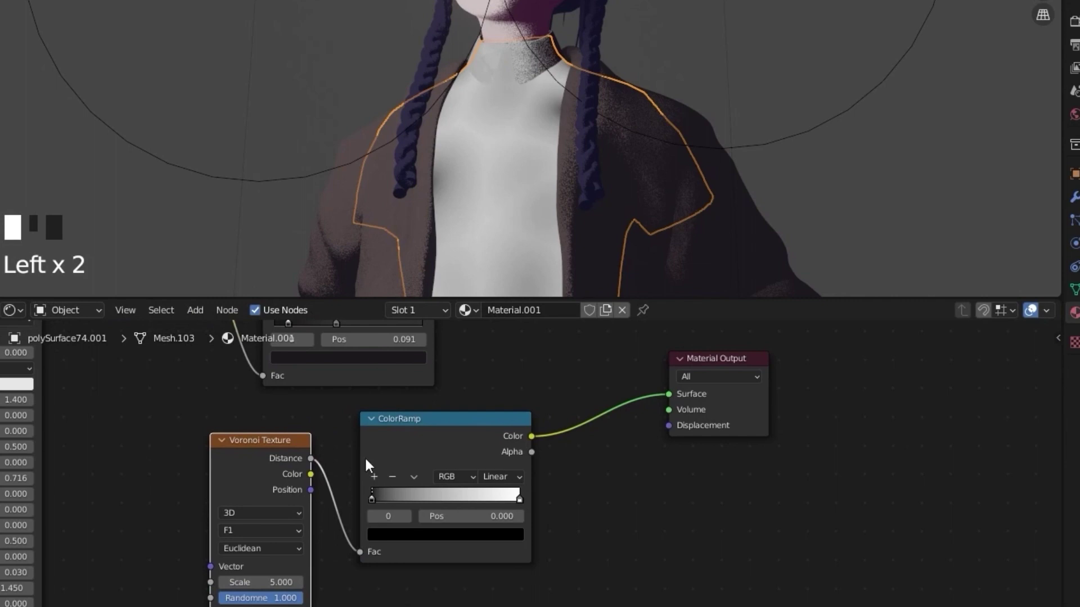
Move the new ColorRamp's black stop toward the middle and its white stop to 0.764 to form dark spots
{"action": "scroll", "coordinate": [364, 460], "scroll_direction": "up", "scroll_amount": 1}
{"action": "left_click_drag", "start_coordinate": [358, 500], "coordinate": [424, 491]}
{"action": "left_click_drag", "start_coordinate": [518, 502], "coordinate": [479, 499]}
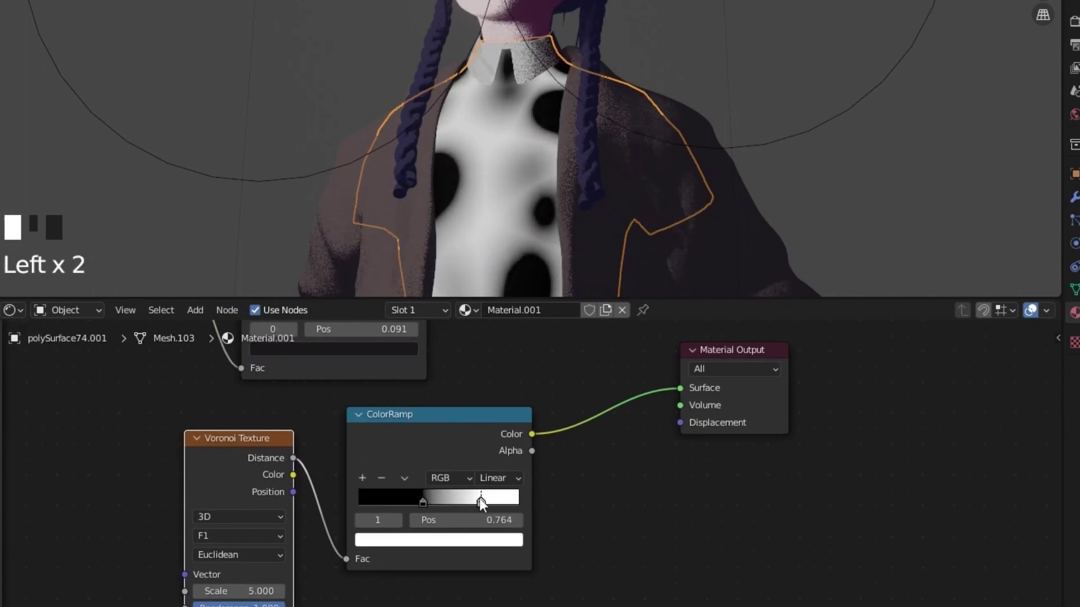
Set the Voronoi Texture's Randomness to 0 and Scale to 18.6, with the ColorRamp's black stop at 0.464
{"action": "middle_click_drag", "start_coordinate": [227, 540], "coordinate": [221, 511]}
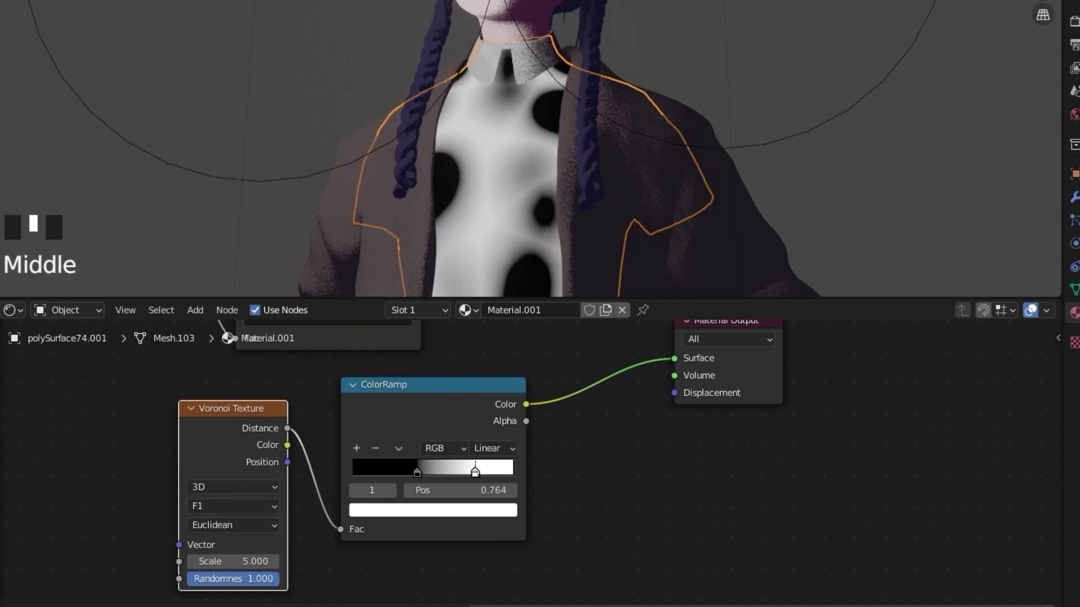
{"action": "left_click_drag", "start_coordinate": [261, 579], "coordinate": [185, 579]}
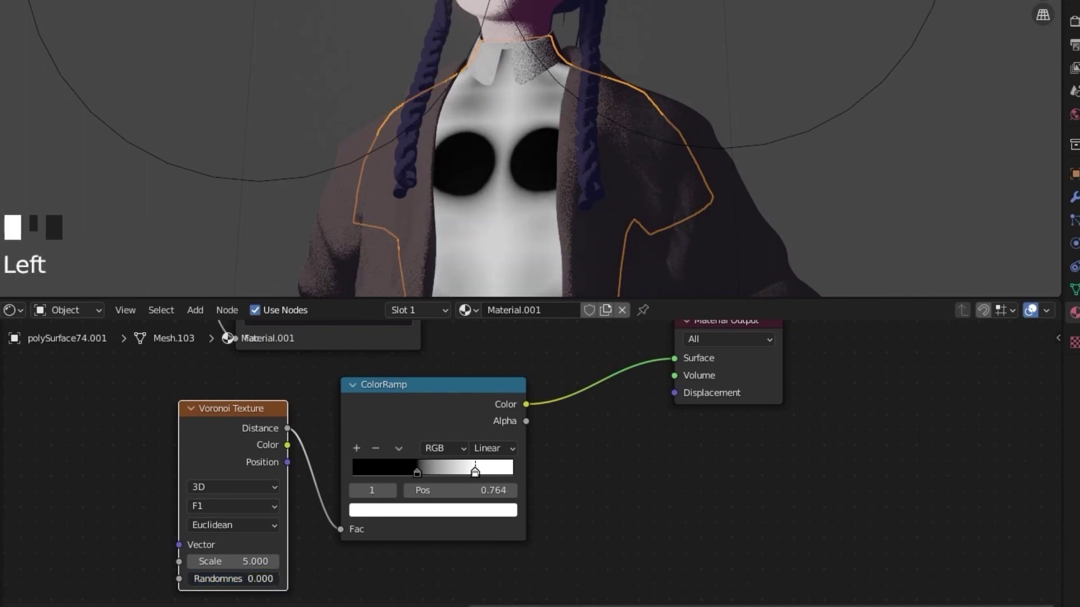
{"action": "left_click", "coordinate": [414, 468]}
{"action": "mouse_move", "coordinate": [417, 469]}
{"action": "left_mouse_down"}
{"action": "mouse_move", "coordinate": [430, 470]}
{"action": "mouse_move", "coordinate": [402, 464]}
{"action": "mouse_move", "coordinate": [440, 463]}
{"action": "mouse_move", "coordinate": [428, 463]}
{"action": "left_mouse_up"}
{"action": "left_click_drag", "start_coordinate": [242, 562], "coordinate": [288, 561]}
{"action": "scroll", "coordinate": [229, 471], "scroll_direction": "down", "scroll_amount": 2}
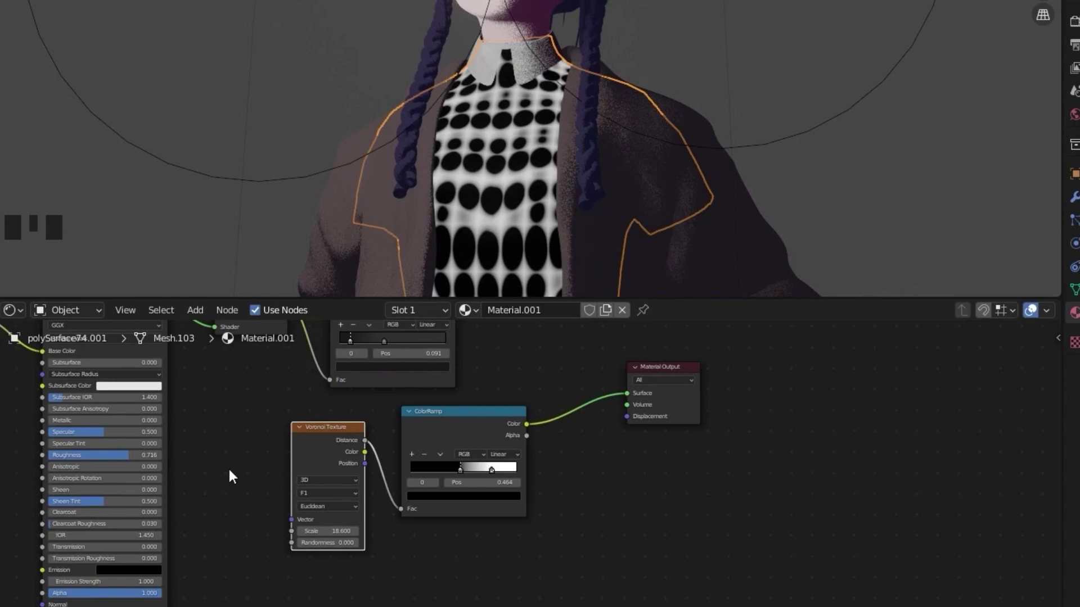
Add a Texture Coordinate node, link its UV output to the new Voronoi Texture's Vector input and set the Scale to 170.9
{"action": "middle_click_drag", "start_coordinate": [230, 470], "coordinate": [403, 471]}
{"action": "middle_click_drag", "start_coordinate": [272, 457], "coordinate": [399, 468]}
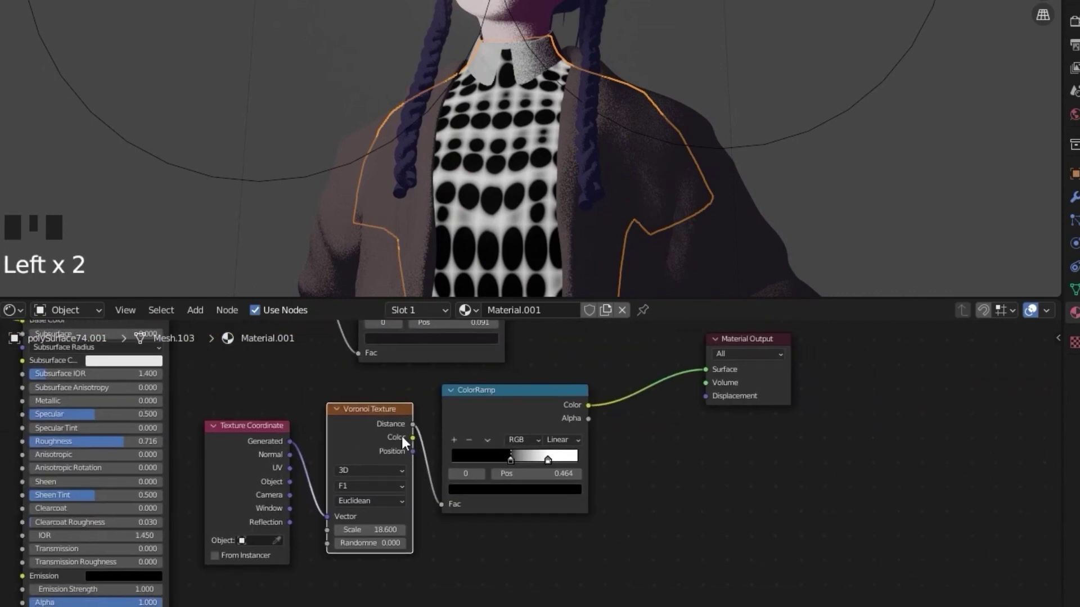
{"action": "scroll", "coordinate": [326, 473], "scroll_direction": "up", "scroll_amount": 1}
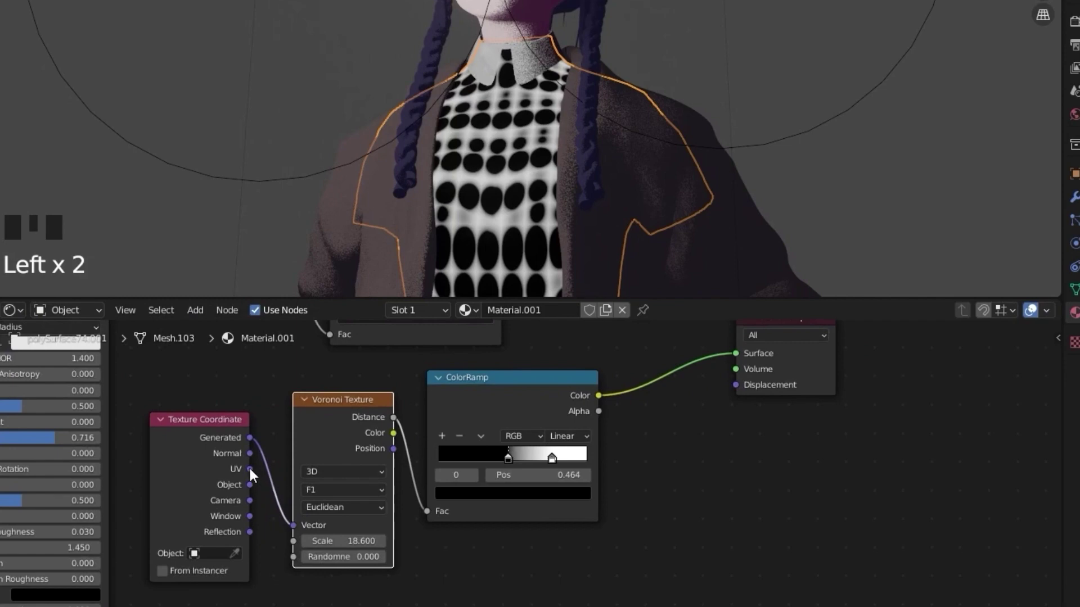
{"action": "left_click_drag", "start_coordinate": [250, 469], "coordinate": [624, 539]}
{"action": "scroll", "coordinate": [529, 469], "scroll_direction": "up", "scroll_amount": 1}
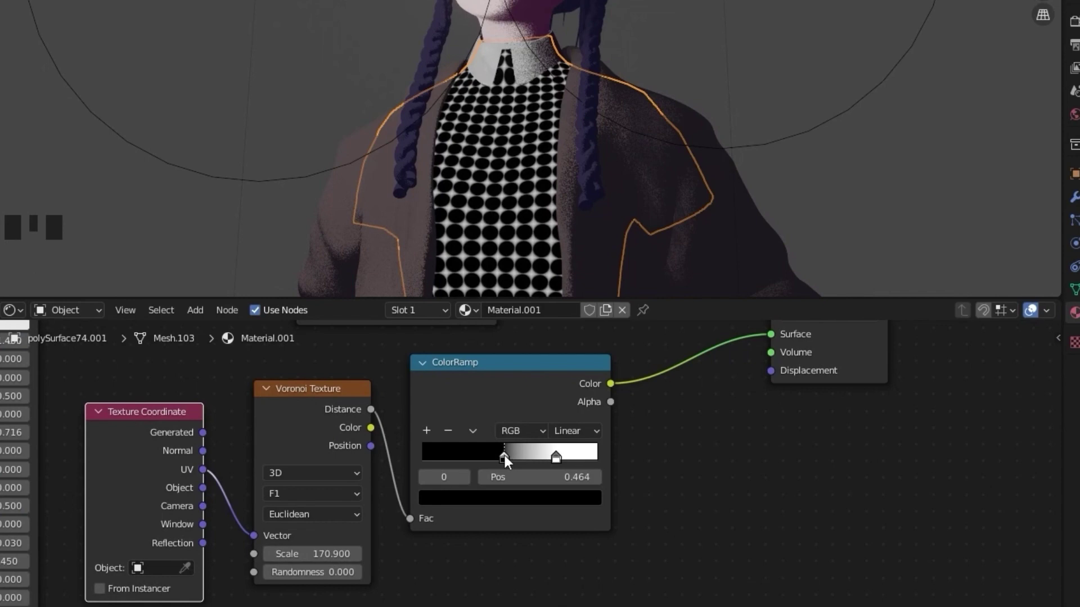
Shrink the dots by moving the ColorRamp's black stop closer to the start and its white stop to 0.405
{"action": "mouse_move", "coordinate": [504, 454]}
{"action": "left_mouse_down"}
{"action": "mouse_move", "coordinate": [546, 454]}
{"action": "mouse_move", "coordinate": [458, 453]}
{"action": "mouse_move", "coordinate": [508, 455]}
{"action": "mouse_move", "coordinate": [495, 454]}
{"action": "left_mouse_up"}
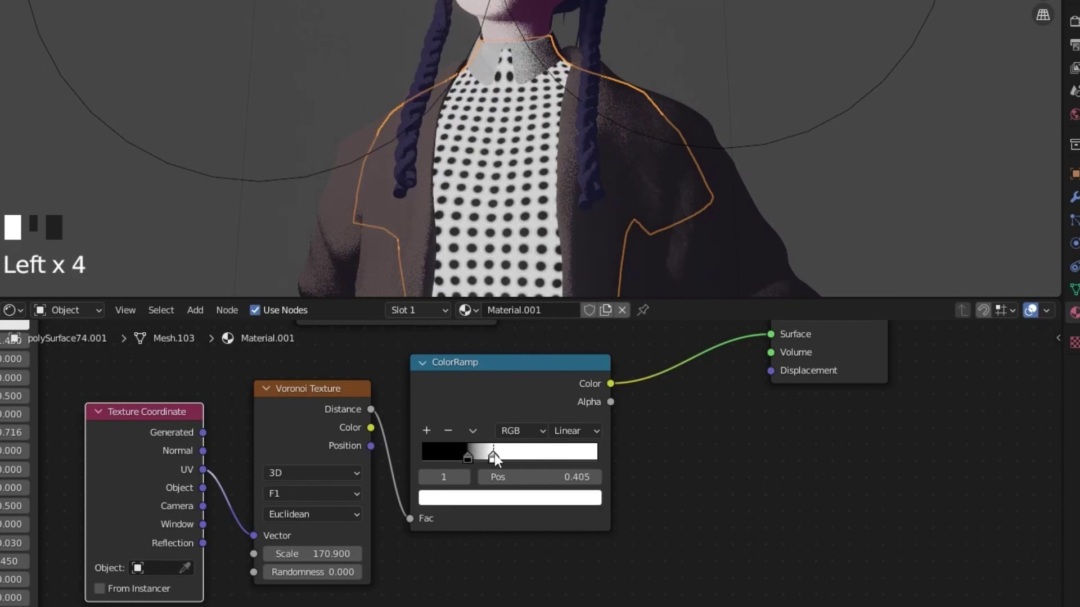
{"action": "scroll", "coordinate": [535, 92], "scroll_direction": "up", "scroll_amount": 2}
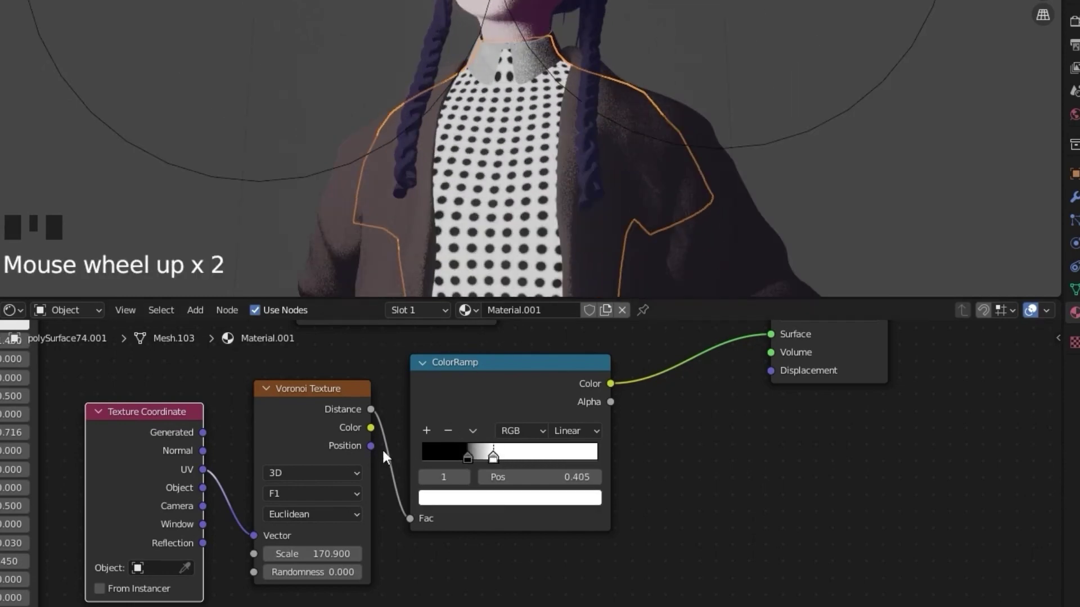
Add a Mapping node and insert it between the Texture Coordinate and the sweater's new Voronoi Texture
{"action": "scroll", "coordinate": [382, 456], "scroll_direction": "down", "scroll_amount": 3}
{"action": "key", "text": "shift+a"}
{"action": "left_click", "coordinate": [247, 441]}
{"action": "type", "text": "ma"}
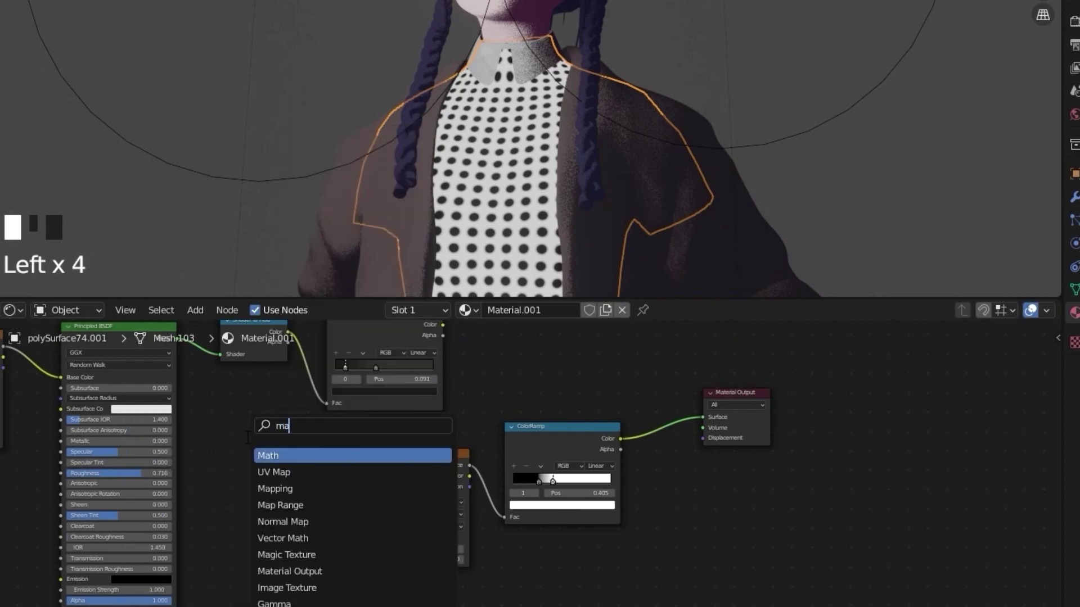
{"action": "type", "text": "pp"}
{"action": "key", "text": "Return"}
{"action": "left_click", "coordinate": [242, 456]}
{"action": "scroll", "coordinate": [282, 458], "scroll_direction": "up", "scroll_amount": 2}
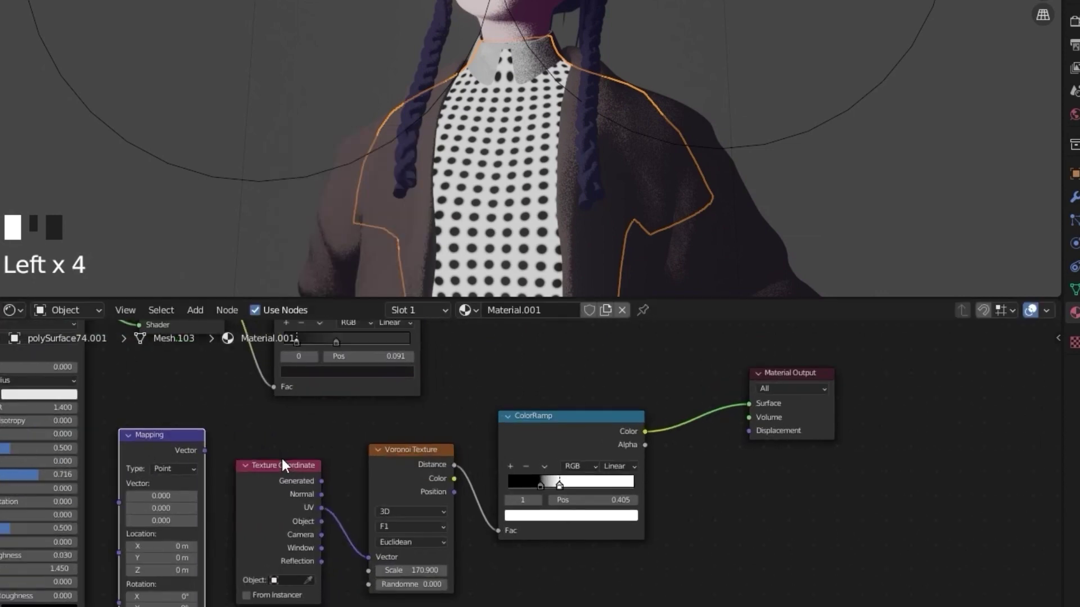
{"action": "middle_click_drag", "start_coordinate": [282, 466], "coordinate": [274, 425]}
{"action": "left_click_drag", "start_coordinate": [146, 404], "coordinate": [337, 431]}
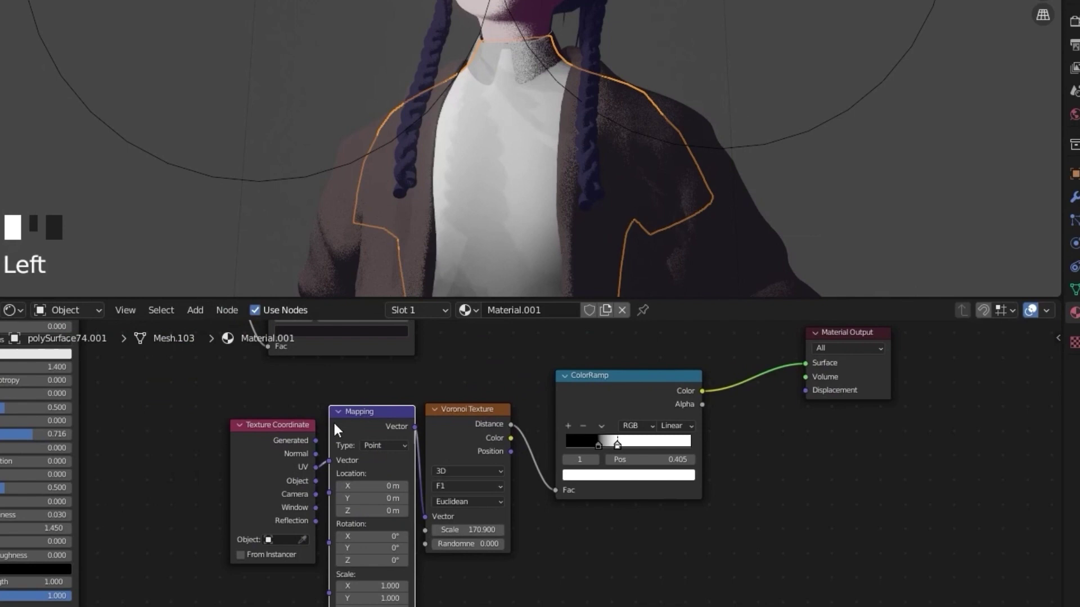
Rotate the sweater's dot pattern by setting the Mapping node's Z rotation to 54.9°
{"action": "middle_click_drag", "start_coordinate": [388, 450], "coordinate": [240, 452]}
{"action": "scroll", "coordinate": [242, 451], "scroll_direction": "up", "scroll_amount": 1}
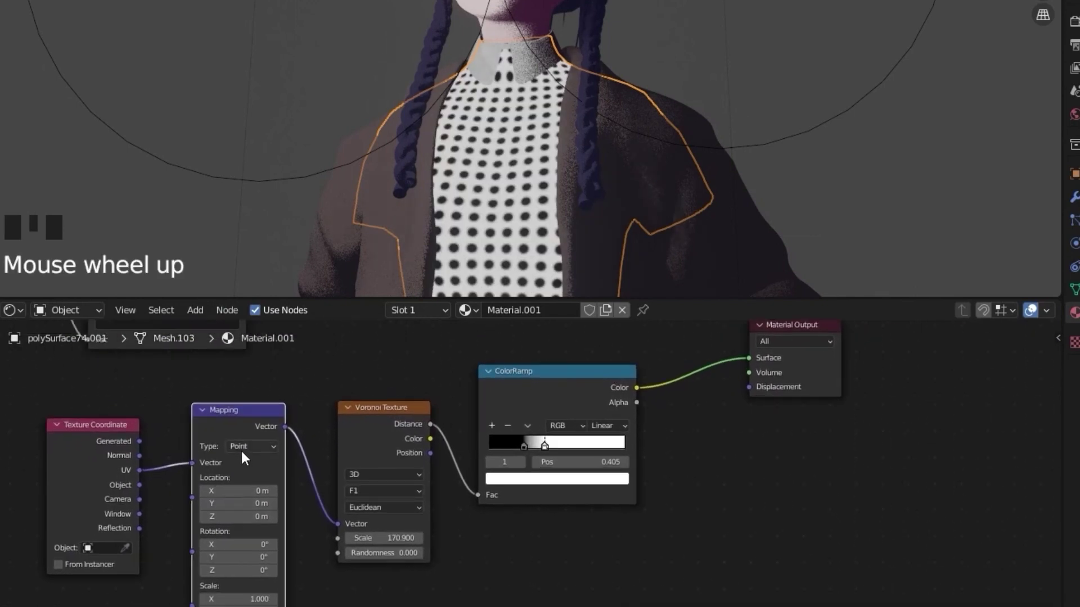
{"action": "left_click_drag", "start_coordinate": [242, 545], "coordinate": [415, 545]}
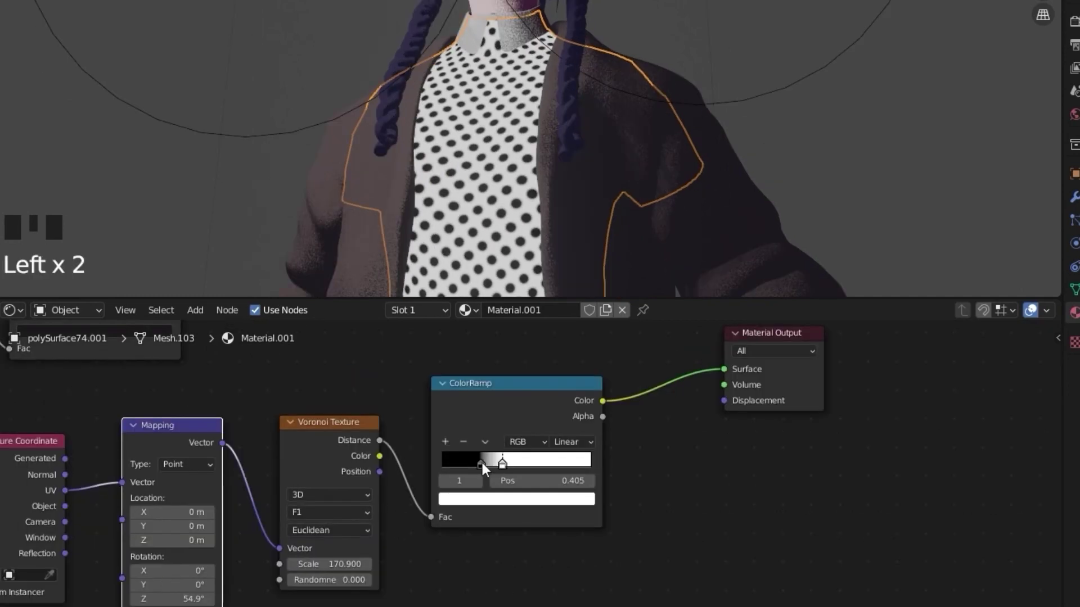
Invert the dot pattern's ColorRamp by making its first stop light grey-white and its second stop black
{"action": "left_click", "coordinate": [480, 463]}
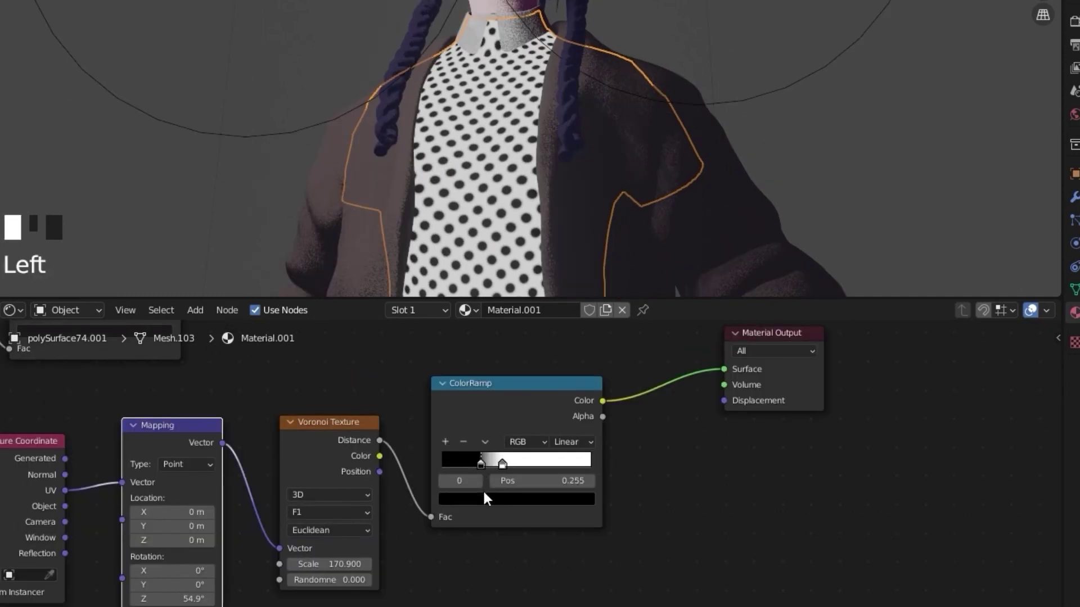
{"action": "double_click", "coordinate": [544, 499]}
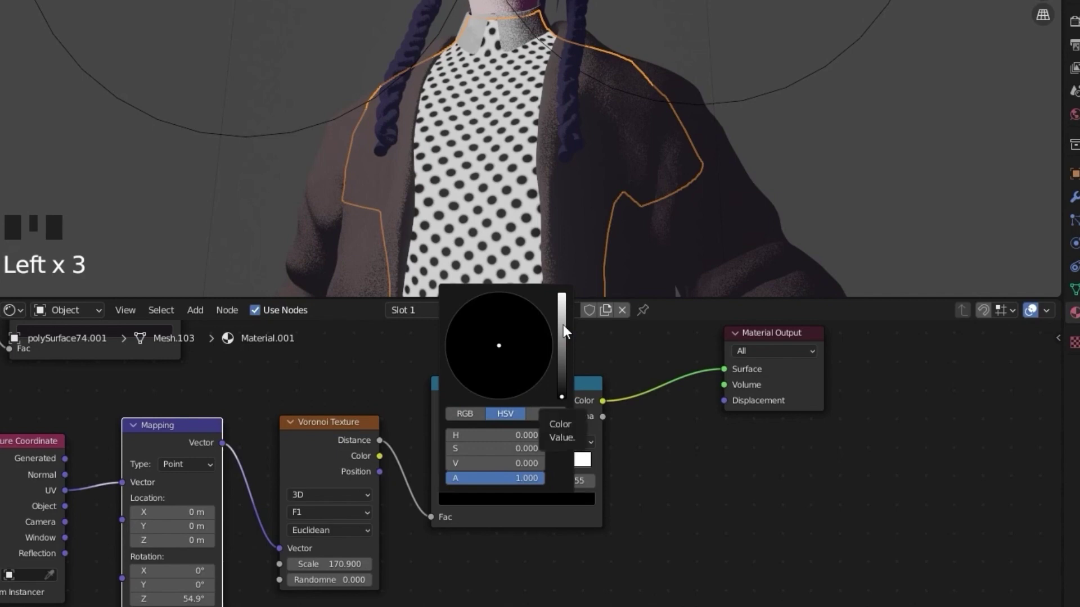
{"action": "left_click", "coordinate": [562, 325]}
{"action": "left_click_drag", "start_coordinate": [562, 324], "coordinate": [562, 313]}
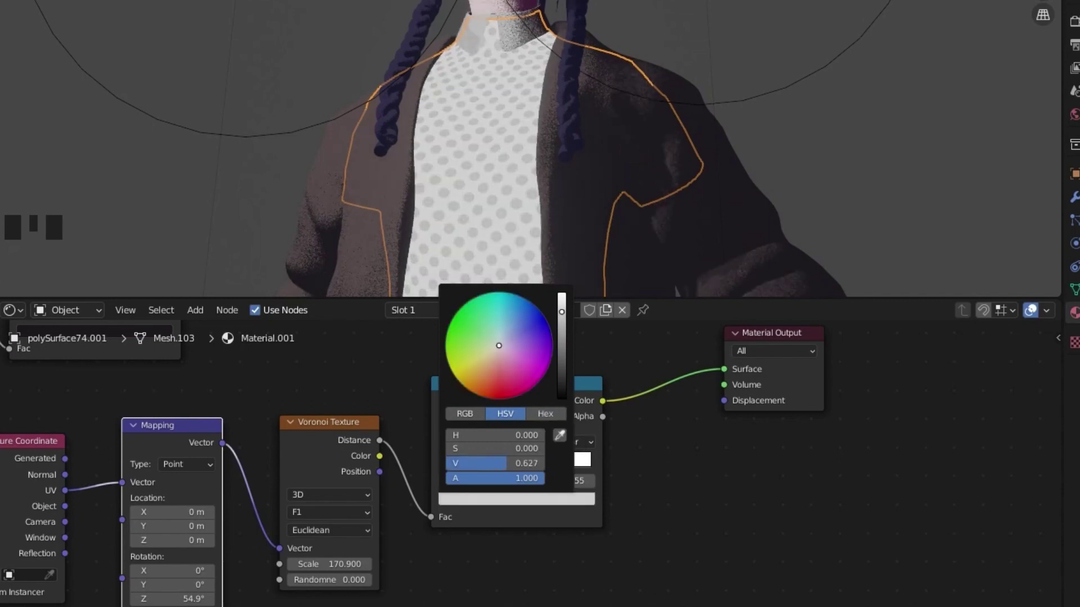
{"action": "left_click", "coordinate": [730, 498]}
{"action": "left_click", "coordinate": [509, 498]}
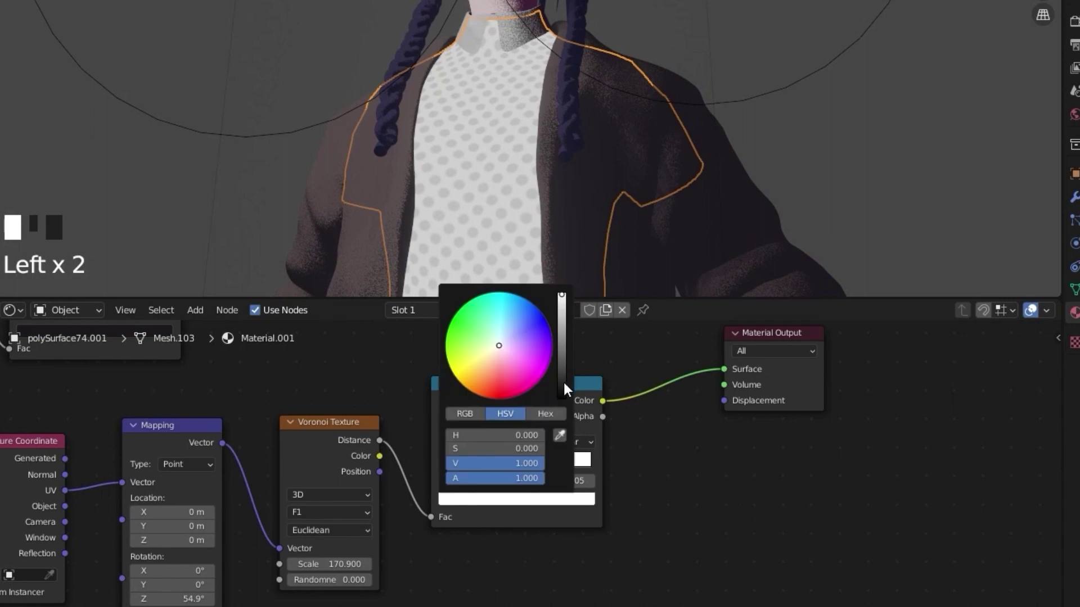
{"action": "left_click", "coordinate": [562, 395]}
{"action": "left_click", "coordinate": [477, 463]}
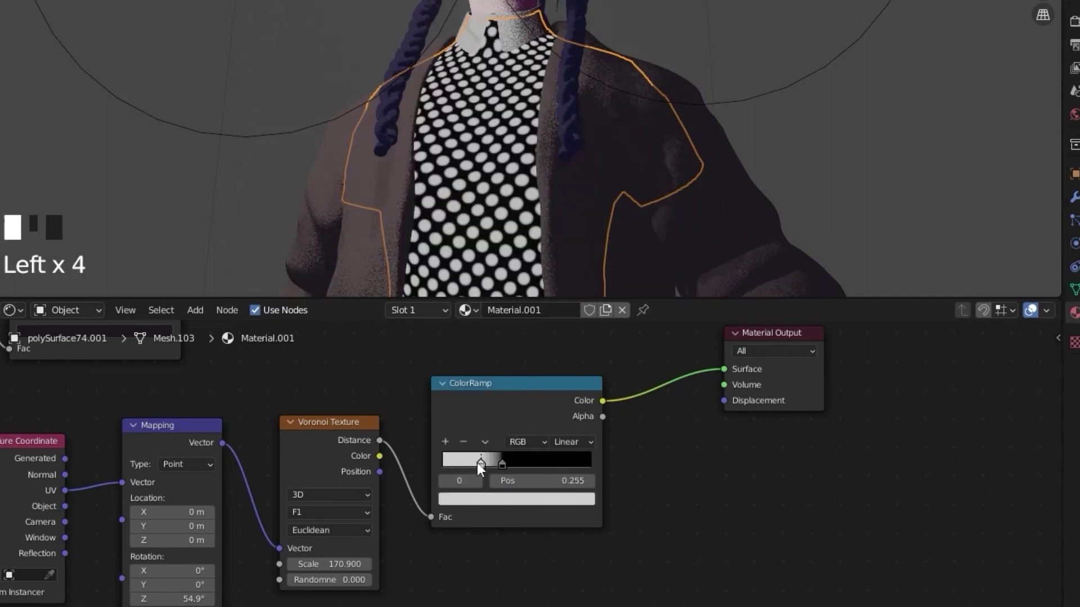
{"action": "left_click", "coordinate": [509, 498]}
Shrink the white dots by moving the ColorRamp's white stop closer to the start and its black stop to 0.182
{"action": "left_click_drag", "start_coordinate": [501, 462], "coordinate": [459, 462]}
{"action": "left_click_drag", "start_coordinate": [486, 463], "coordinate": [471, 464]}
{"action": "scroll", "coordinate": [585, 106], "scroll_direction": "down", "scroll_amount": 2}
{"action": "scroll", "coordinate": [585, 109], "scroll_direction": "up", "scroll_amount": 2}
{"action": "middle_click_drag", "start_coordinate": [584, 112], "coordinate": [537, 147]}
{"action": "middle_click_drag", "start_coordinate": [531, 437], "coordinate": [543, 463]}
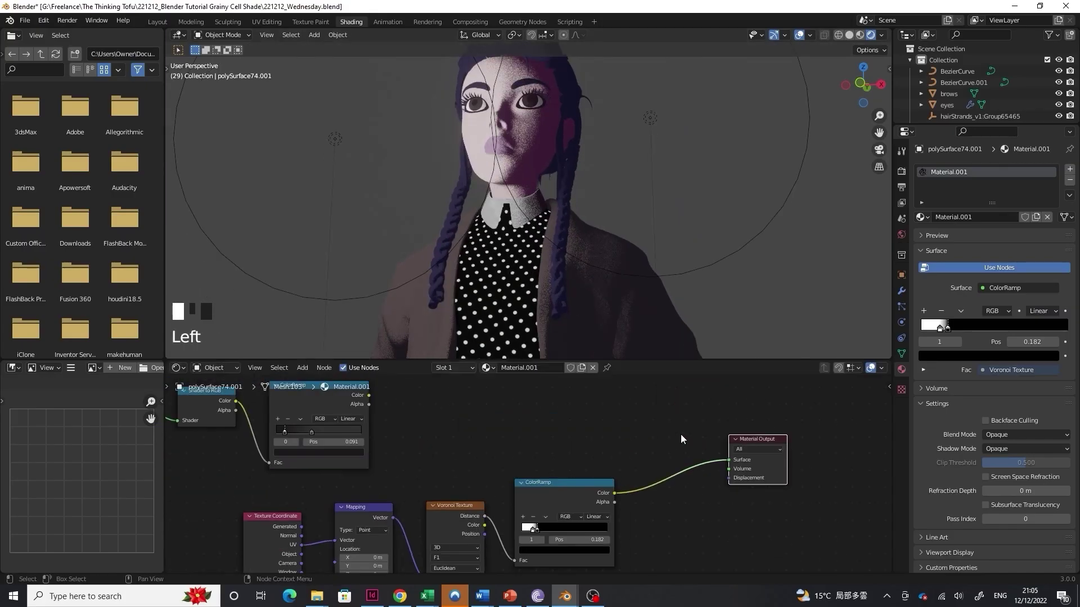
Add a MixRGB node between the dot ColorRamp and Material Output, and link the shading ColorRamp's Color to its Color2 input
{"action": "key", "text": "shift+a"}
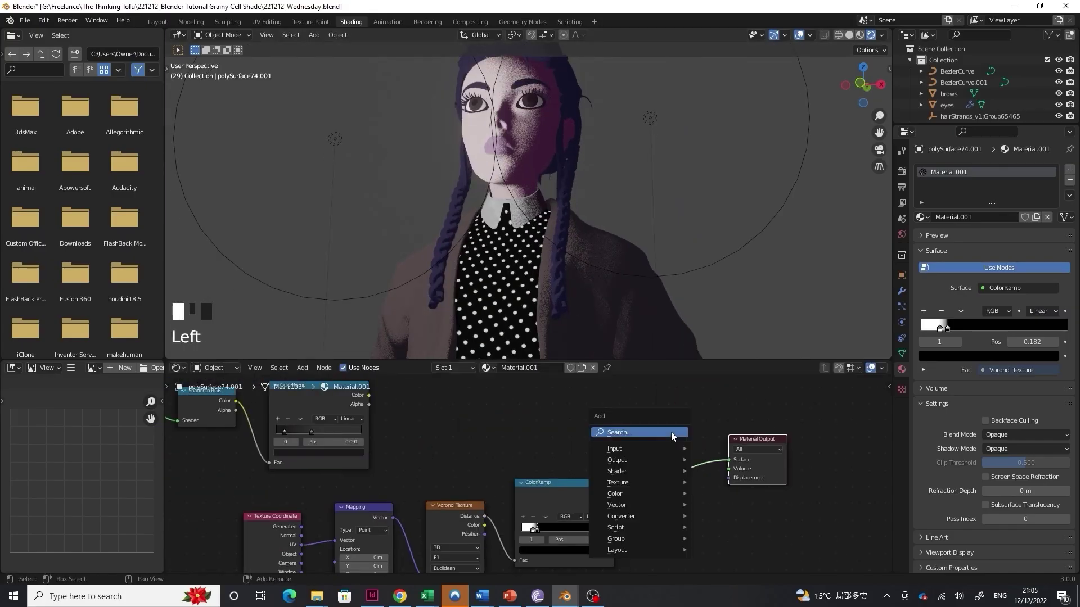
{"action": "left_click", "coordinate": [671, 432]}
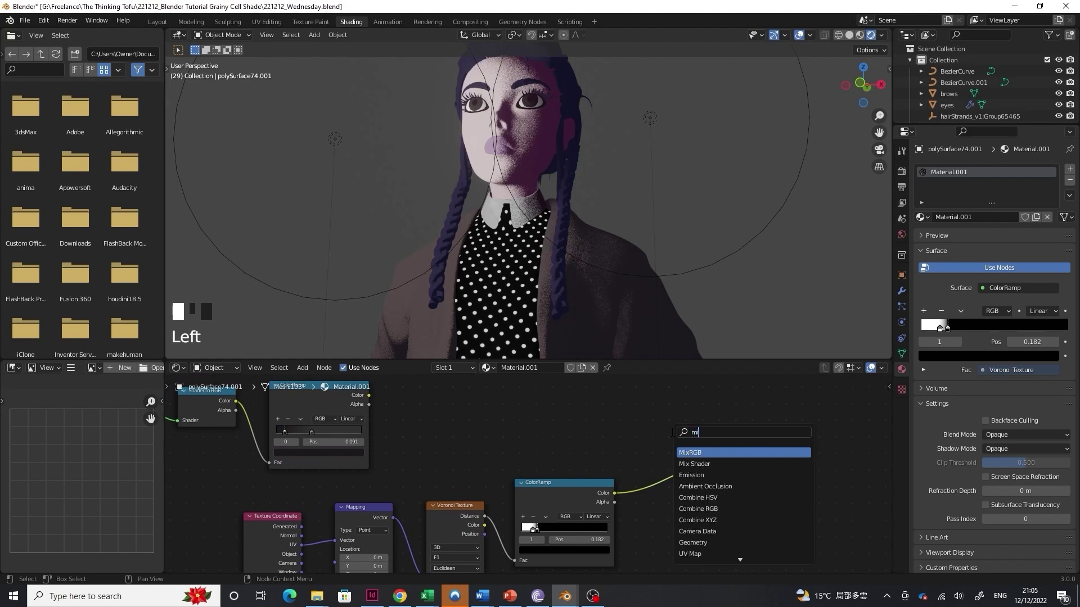
{"action": "left_click", "coordinate": [689, 453]}
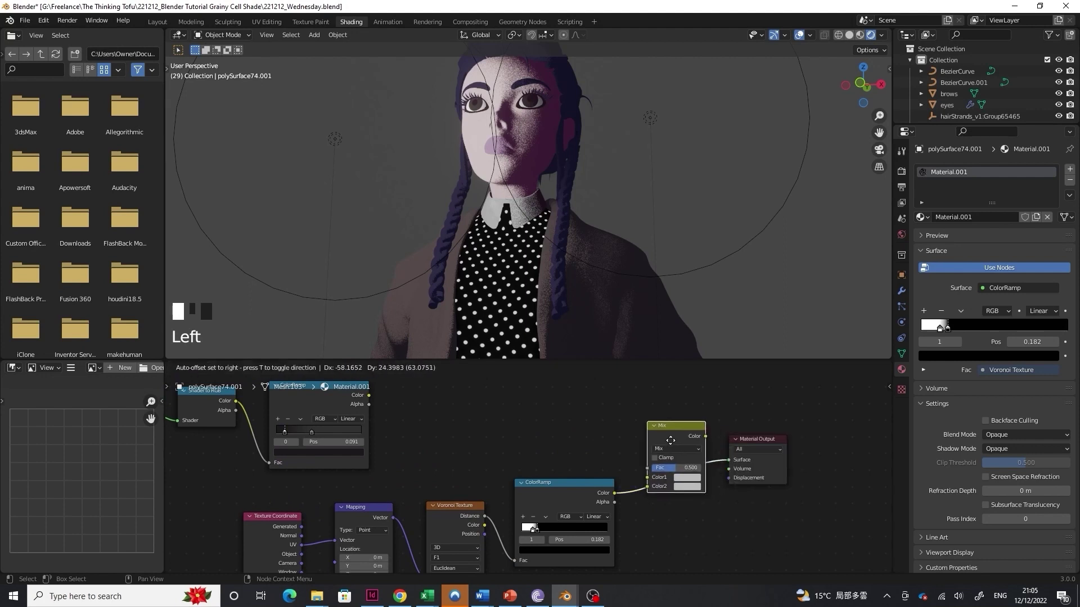
{"action": "left_click", "coordinate": [675, 450]}
{"action": "middle_click_drag", "start_coordinate": [534, 445], "coordinate": [507, 467]}
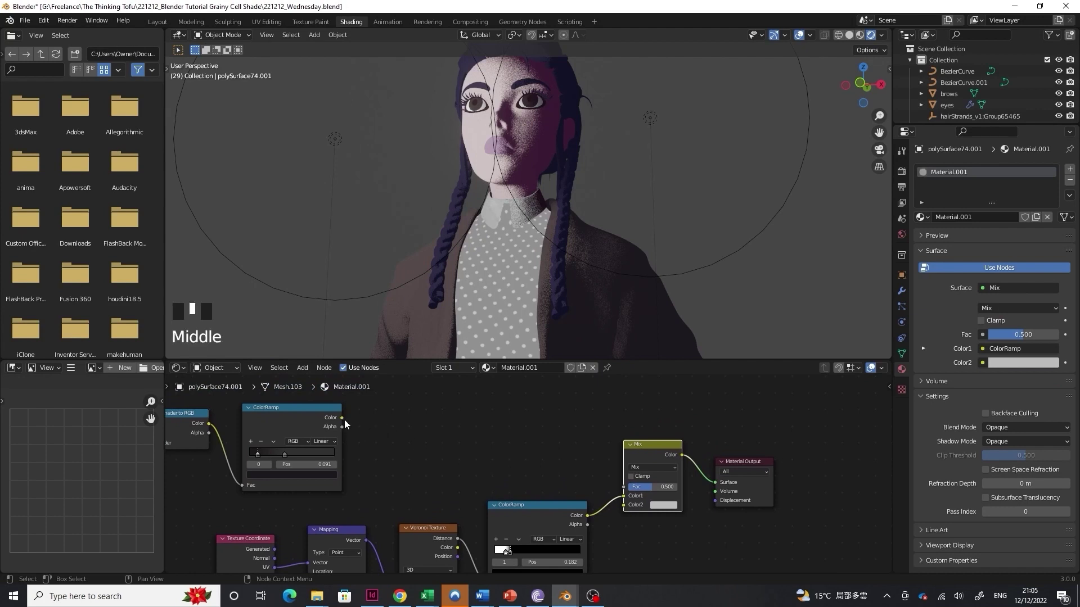
{"action": "left_click_drag", "start_coordinate": [342, 418], "coordinate": [623, 505]}
Set the Mix node's blending mode to Multiply and its Fac to 0.792
{"action": "left_click_drag", "start_coordinate": [641, 445], "coordinate": [636, 420]}
{"action": "left_click", "coordinate": [641, 439]}
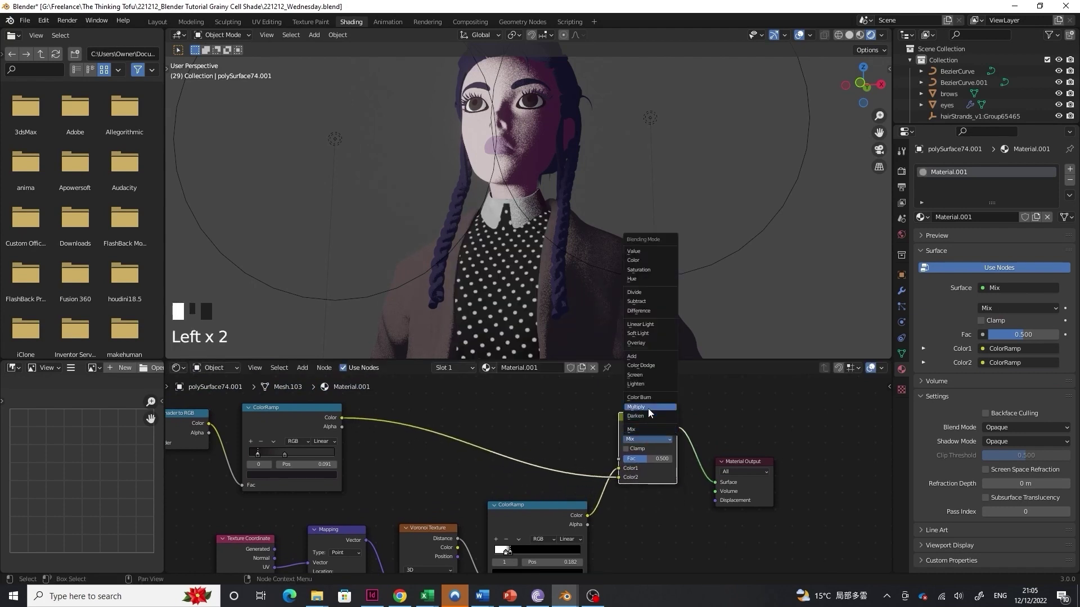
{"action": "left_click", "coordinate": [648, 407]}
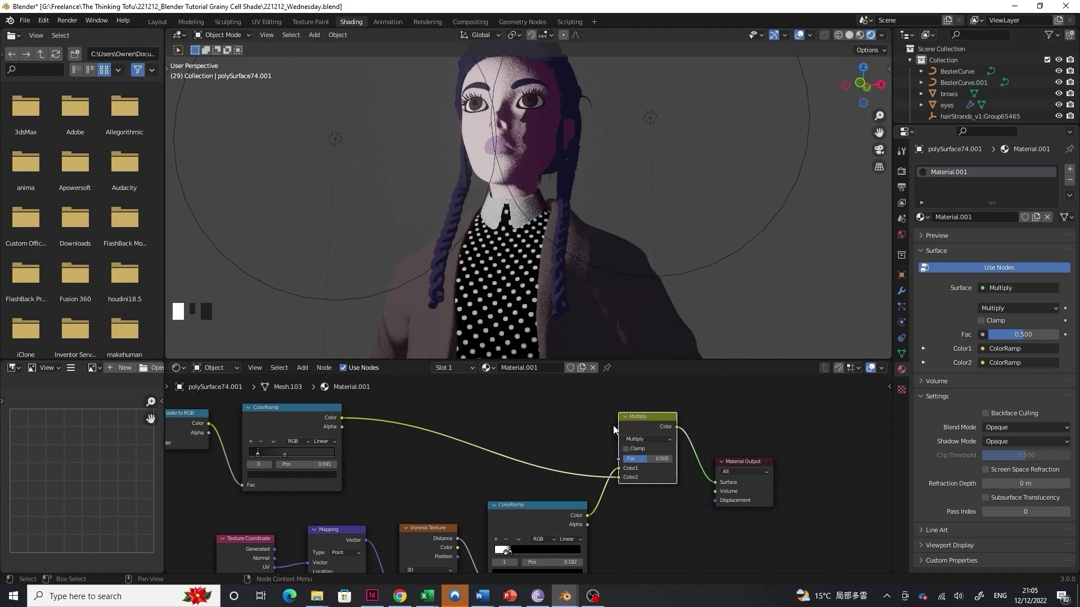
{"action": "middle_click_drag", "start_coordinate": [569, 455], "coordinate": [531, 461]}
{"action": "scroll", "coordinate": [524, 457], "scroll_direction": "up", "scroll_amount": 2}
{"action": "scroll", "coordinate": [542, 459], "scroll_direction": "down", "scroll_amount": 1}
{"action": "scroll", "coordinate": [549, 454], "scroll_direction": "up", "scroll_amount": 2}
{"action": "middle_click_drag", "start_coordinate": [525, 327], "coordinate": [552, 366]}
{"action": "scroll", "coordinate": [518, 311], "scroll_direction": "up", "scroll_amount": 2}
{"action": "mouse_move", "coordinate": [640, 472]}
{"action": "left_mouse_down"}
{"action": "mouse_move", "coordinate": [675, 472]}
{"action": "mouse_move", "coordinate": [661, 472]}
{"action": "left_mouse_up"}
{"action": "scroll", "coordinate": [537, 261], "scroll_direction": "down", "scroll_amount": 3}
{"action": "middle_click_drag", "start_coordinate": [537, 262], "coordinate": [535, 294], "text": "shift"}
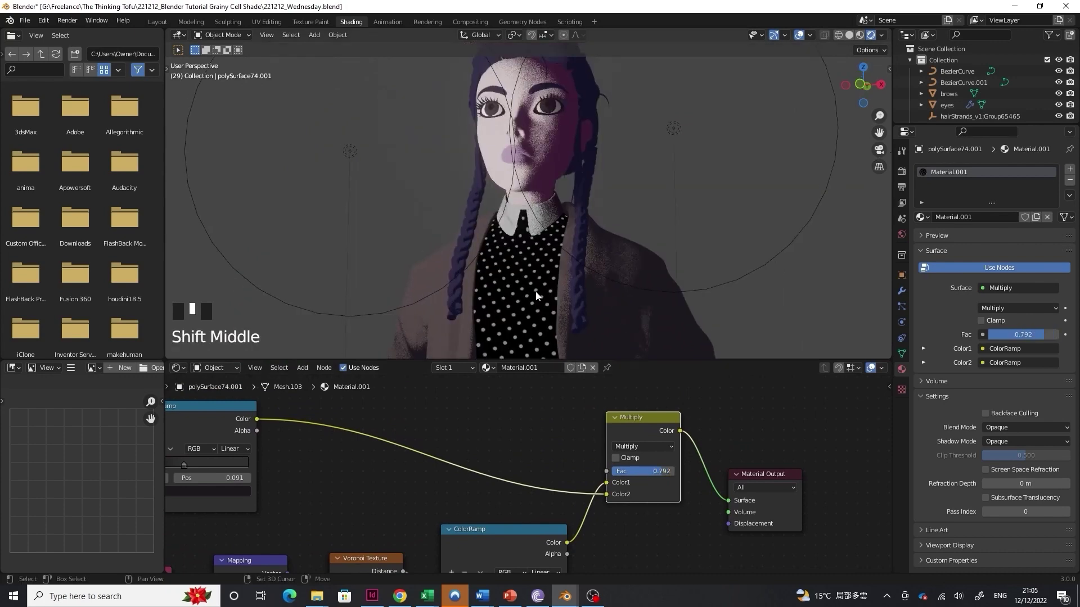
Make the sweater's shading ColorRamp lighter with a light grey second stop at 0.323 and the dark stop moved closer to it
{"action": "middle_click_drag", "start_coordinate": [321, 450], "coordinate": [439, 455]}
{"action": "left_click_drag", "start_coordinate": [313, 424], "coordinate": [422, 421]}
{"action": "scroll", "coordinate": [481, 291], "scroll_direction": "up", "scroll_amount": 2}
{"action": "scroll", "coordinate": [481, 288], "scroll_direction": "up", "scroll_amount": 2}
{"action": "middle_click_drag", "start_coordinate": [481, 287], "coordinate": [479, 279]}
{"action": "left_click", "coordinate": [413, 466]}
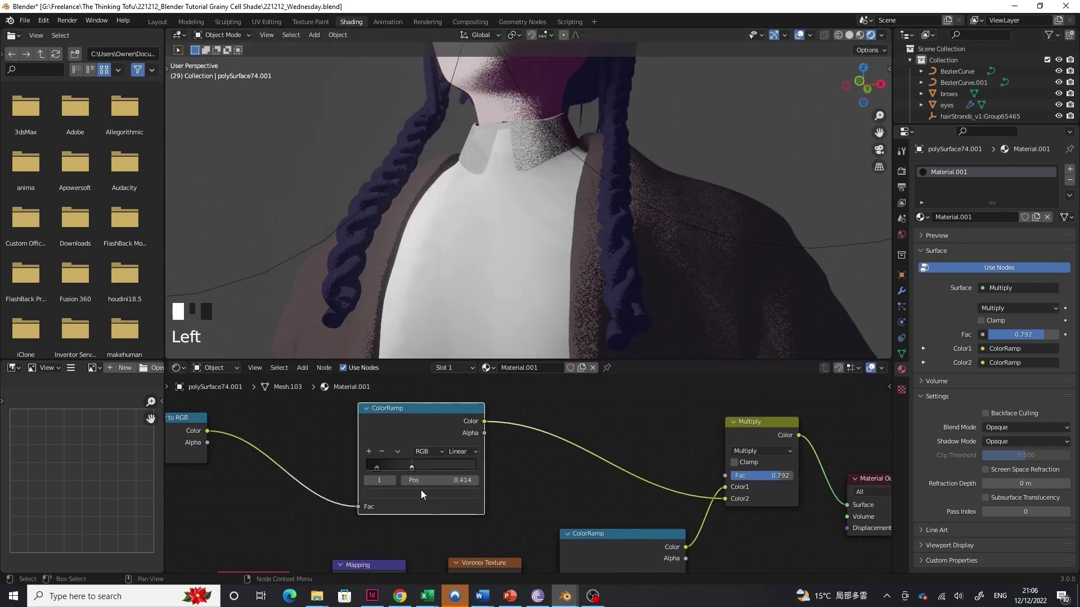
{"action": "left_click_drag", "start_coordinate": [412, 466], "coordinate": [410, 468]}
{"action": "left_click", "coordinate": [418, 491]}
{"action": "left_click", "coordinate": [454, 358]}
{"action": "mouse_move", "coordinate": [557, 317]}
{"action": "middle_mouse_down"}
{"action": "mouse_move", "coordinate": [561, 278]}
{"action": "mouse_move", "coordinate": [559, 301]}
{"action": "middle_mouse_up"}
{"action": "left_click_drag", "start_coordinate": [376, 468], "coordinate": [405, 468]}
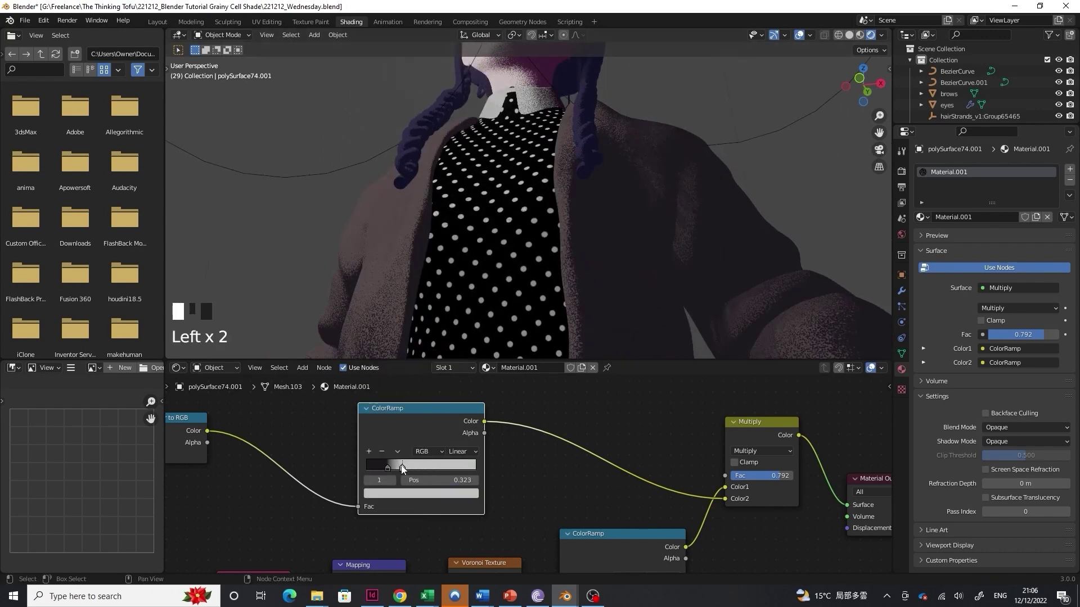
{"action": "scroll", "coordinate": [652, 234], "scroll_direction": "up", "scroll_amount": 2}
{"action": "scroll", "coordinate": [652, 236], "scroll_direction": "down", "scroll_amount": 1}
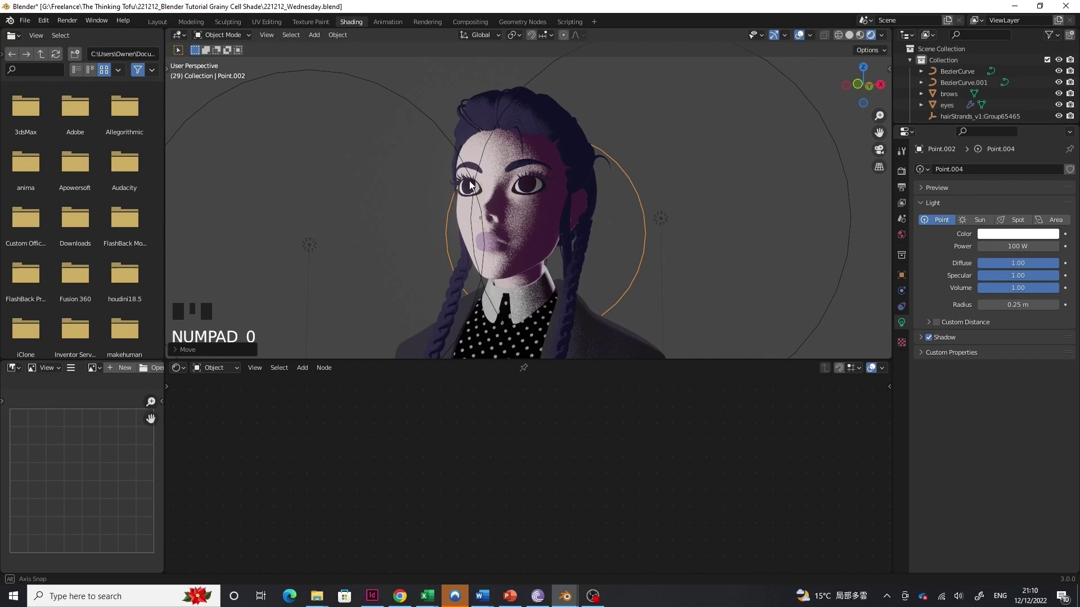
Change the selected point light behind the character to an Area light and show the viewport's transform tools
{"action": "middle_click_drag", "start_coordinate": [470, 185], "coordinate": [562, 217]}
{"action": "scroll", "coordinate": [564, 222], "scroll_direction": "down", "scroll_amount": 1}
{"action": "left_click", "coordinate": [1054, 220]}
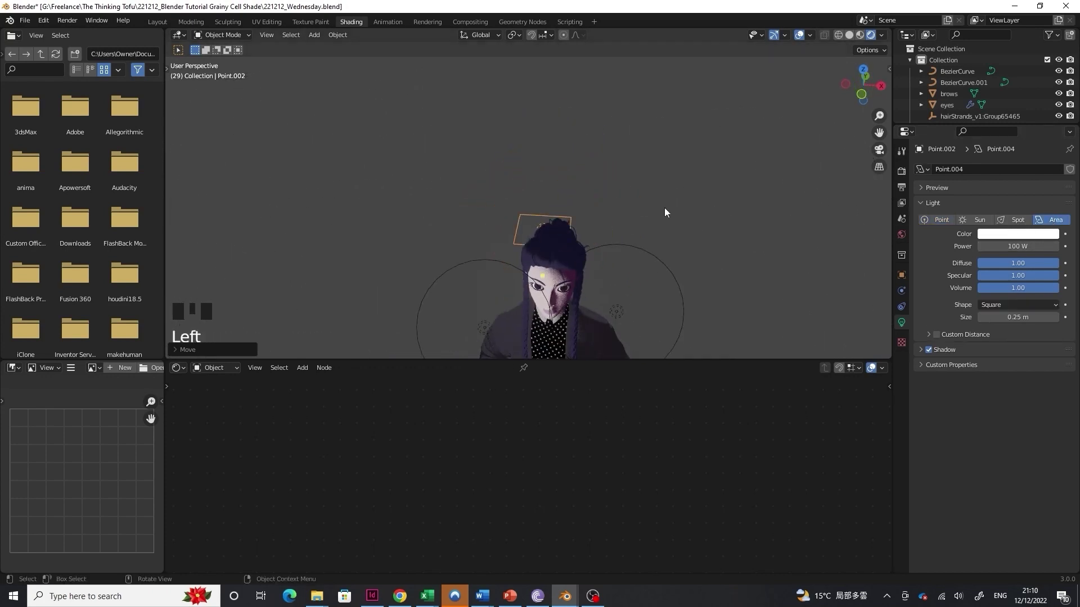
{"action": "middle_click_drag", "start_coordinate": [664, 212], "coordinate": [278, 212]}
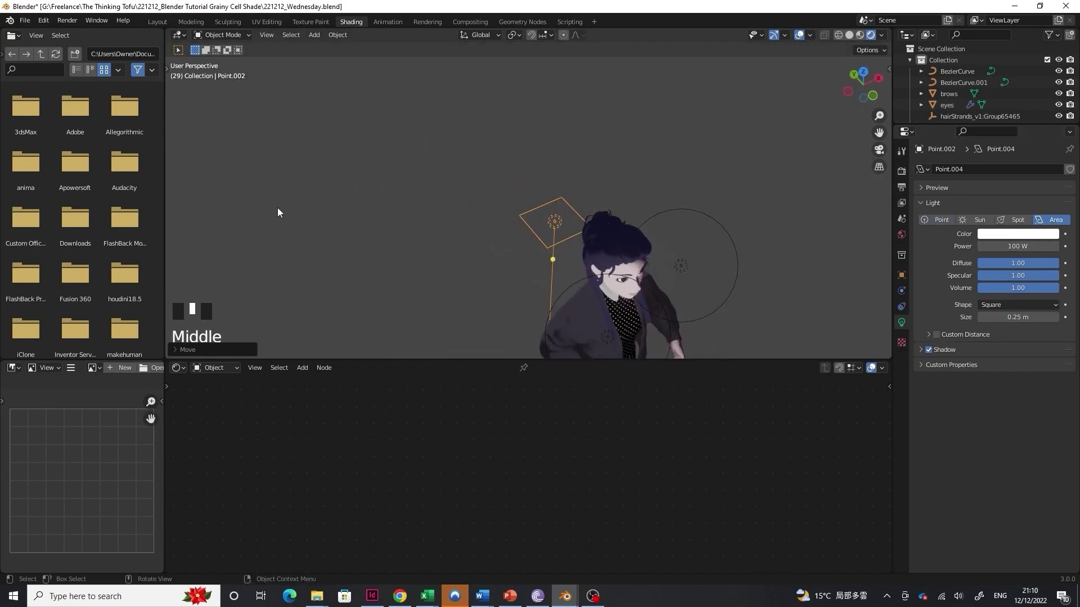
{"action": "left_click", "coordinate": [167, 71]}
{"action": "scroll", "coordinate": [585, 248], "scroll_direction": "up", "scroll_amount": 1}
{"action": "middle_click_drag", "start_coordinate": [585, 248], "coordinate": [518, 194], "text": "shift"}
{"action": "scroll", "coordinate": [521, 195], "scroll_direction": "up", "scroll_amount": 1}
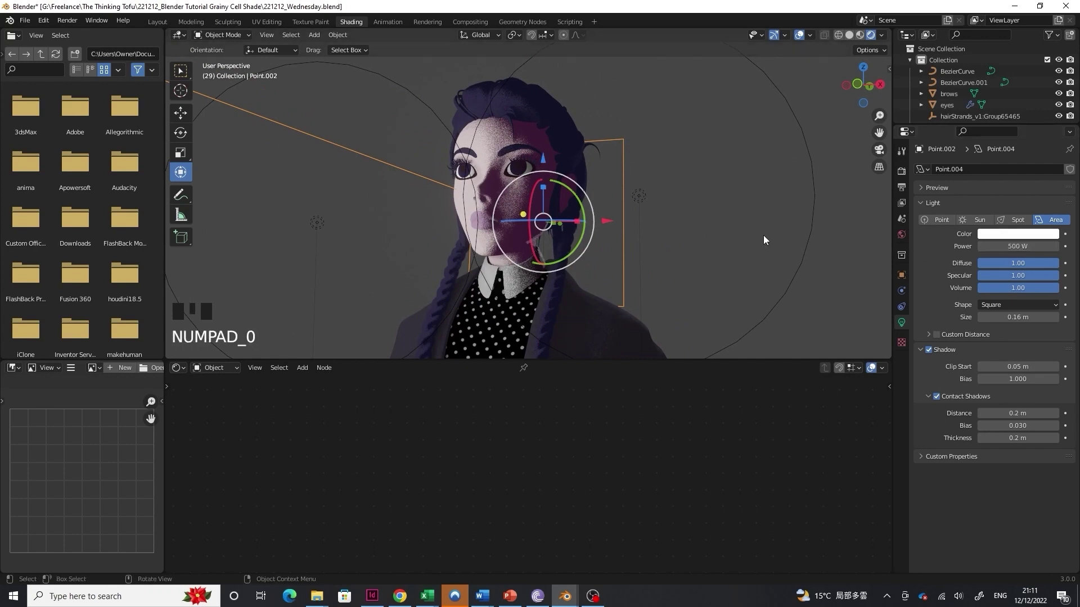
Select the area light and examine its placement and effect on the character's face from several angles
{"action": "left_click", "coordinate": [433, 163]}
{"action": "middle_click_drag", "start_coordinate": [509, 184], "coordinate": [537, 188]}
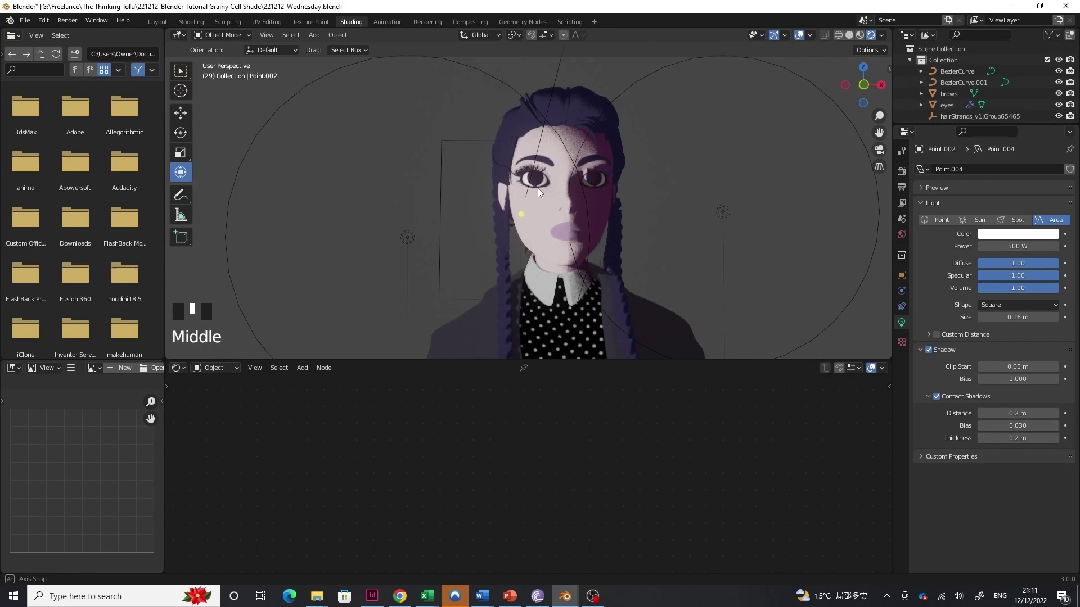
{"action": "left_click", "coordinate": [446, 199]}
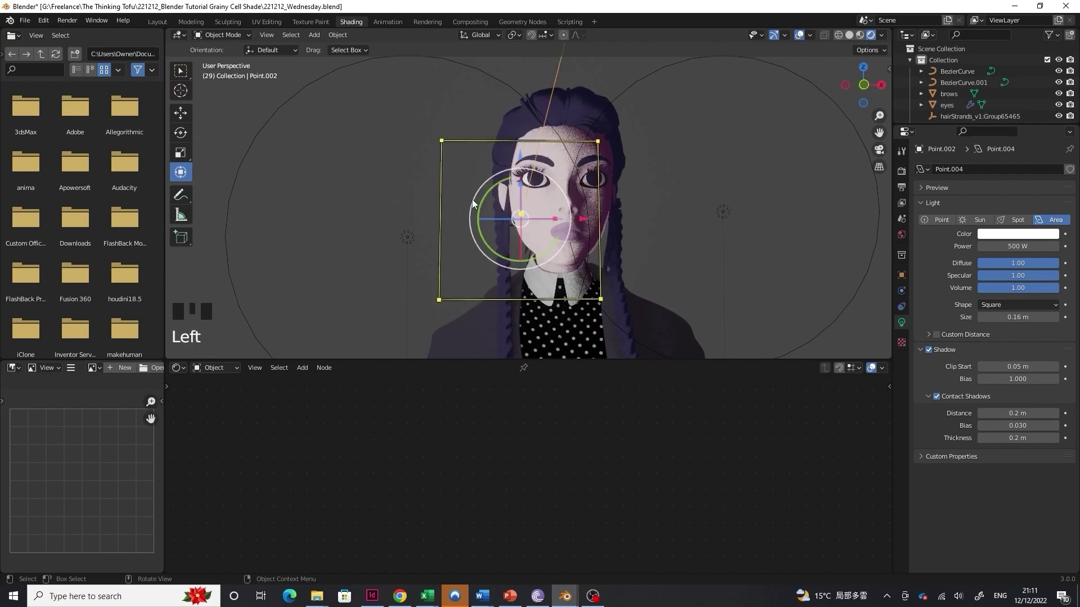
{"action": "left_click", "coordinate": [584, 216]}
{"action": "middle_click_drag", "start_coordinate": [583, 215], "coordinate": [537, 220]}
{"action": "left_click_drag", "start_coordinate": [537, 220], "coordinate": [591, 202]}
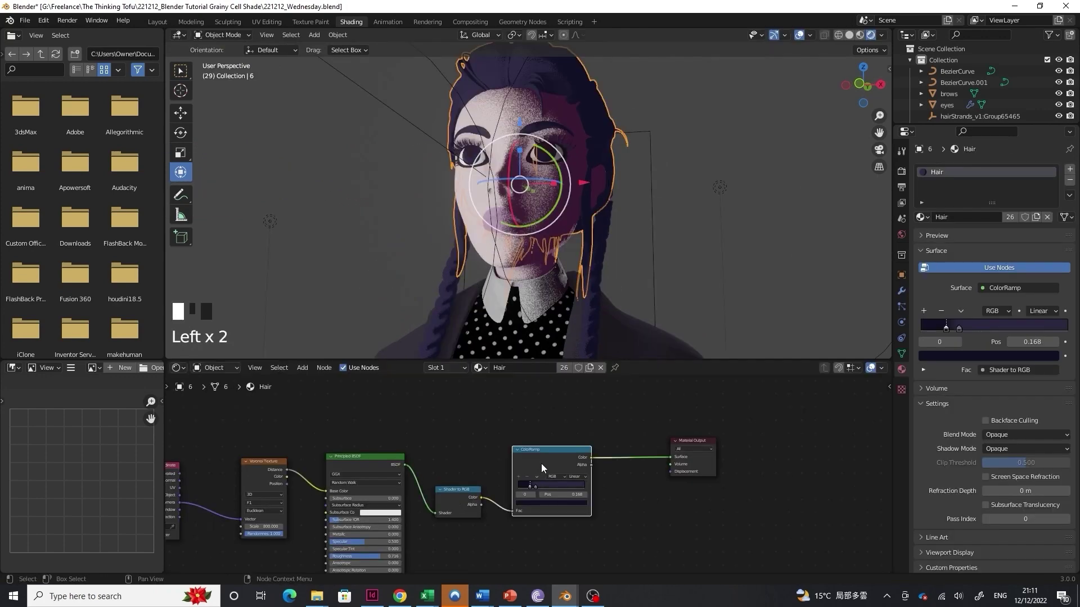
Rearrange the Hair material's nodes and duplicate its Principled BSDF, placing the copy above the original
{"action": "left_click_drag", "start_coordinate": [542, 466], "coordinate": [562, 477]}
{"action": "left_click_drag", "start_coordinate": [360, 464], "coordinate": [366, 511]}
{"action": "scroll", "coordinate": [374, 463], "scroll_direction": "down", "scroll_amount": 1}
{"action": "scroll", "coordinate": [376, 465], "scroll_direction": "down", "scroll_amount": 2}
{"action": "key", "text": "shift+d"}
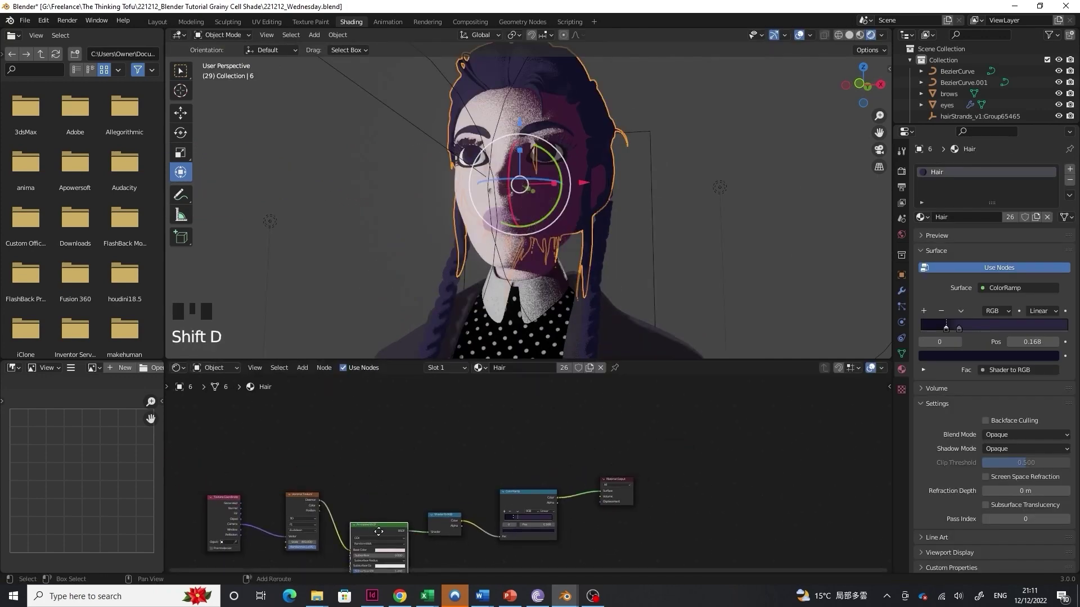
{"action": "left_click", "coordinate": [388, 560]}
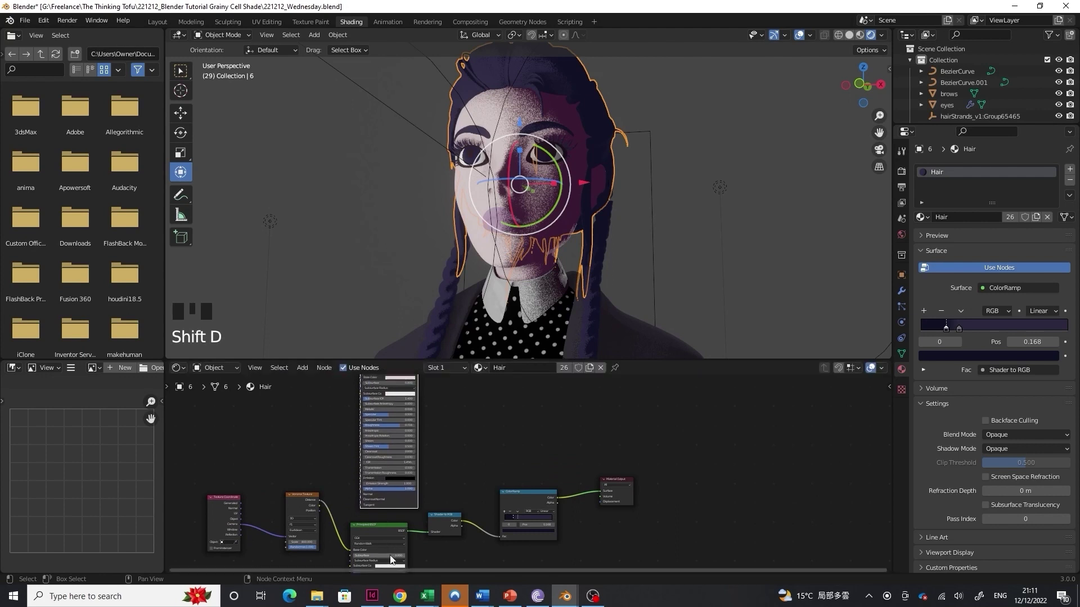
Link the Voronoi Texture's Distance to the copied Principled BSDF's Base Color, and its BSDF output to the Material Output's Surface
{"action": "left_click_drag", "start_coordinate": [298, 518], "coordinate": [293, 502]}
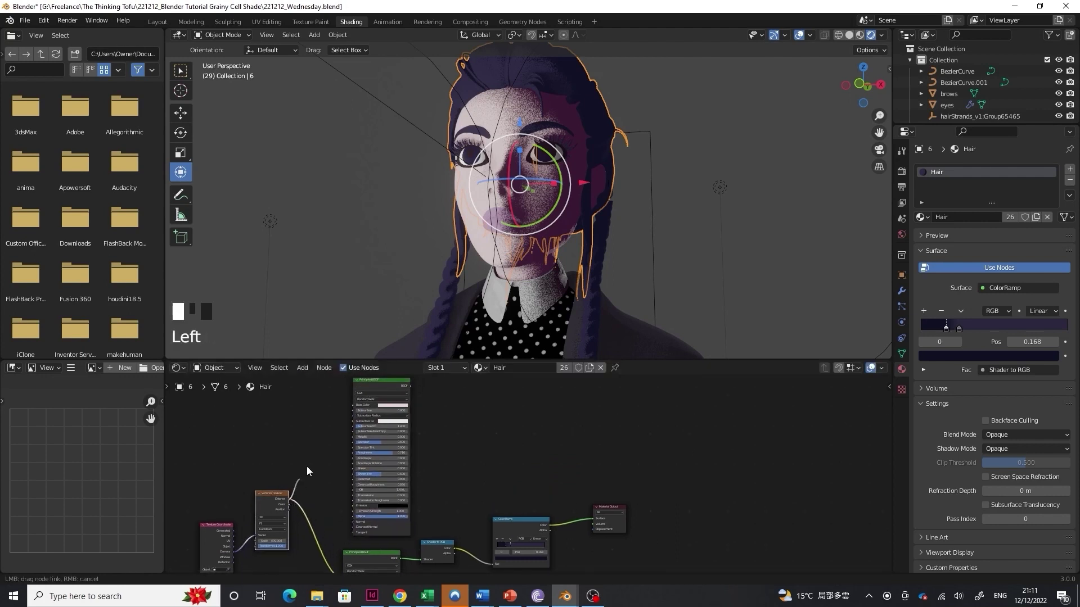
{"action": "left_click_drag", "start_coordinate": [350, 411], "coordinate": [353, 405]}
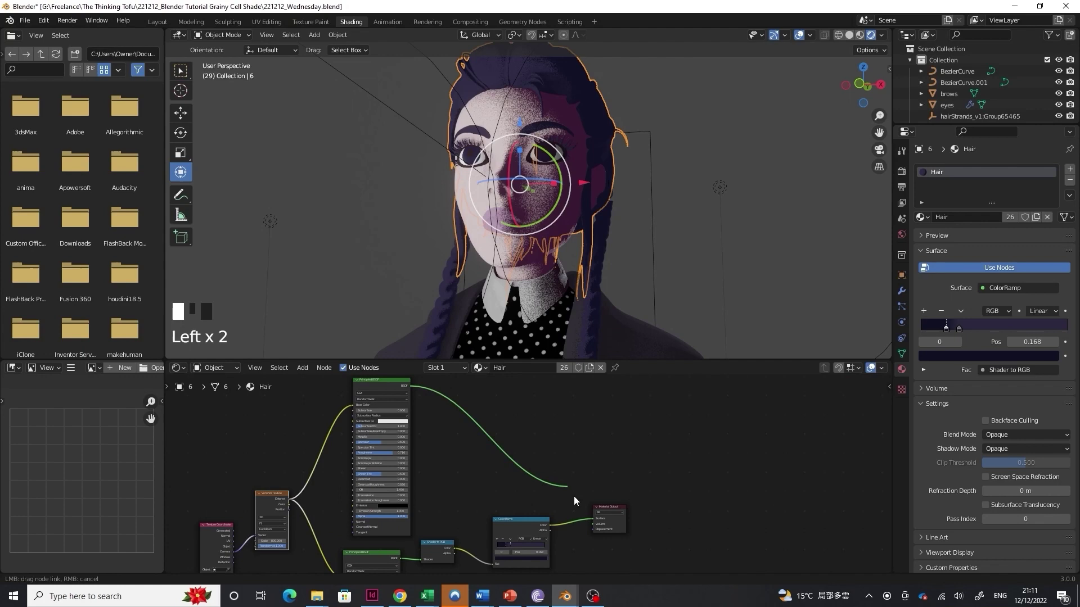
{"action": "left_click_drag", "start_coordinate": [599, 525], "coordinate": [631, 496]}
{"action": "middle_click_drag", "start_coordinate": [585, 329], "coordinate": [546, 247]}
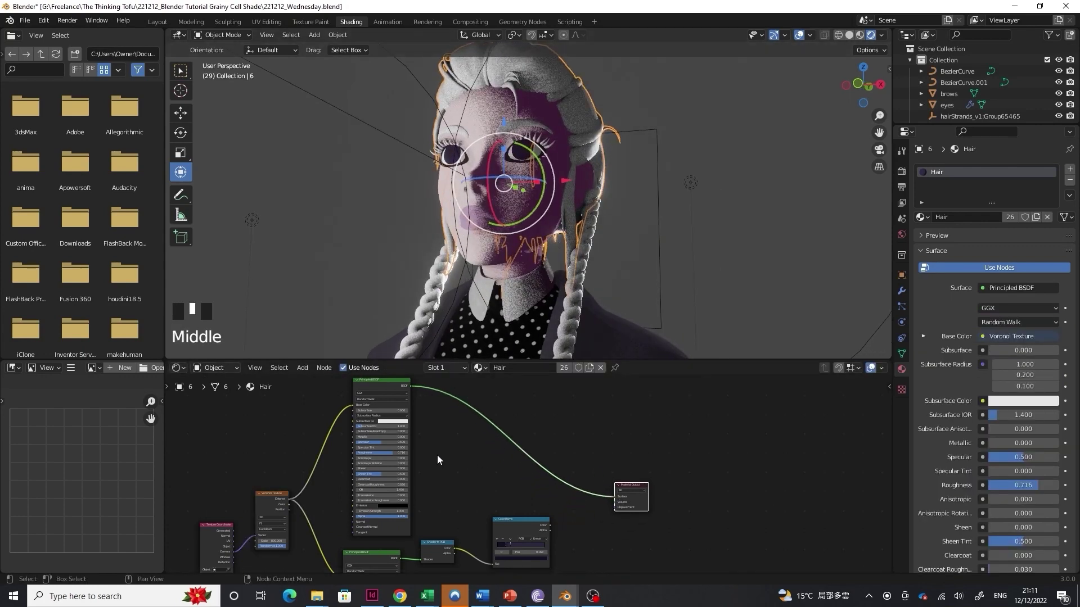
Duplicate the Hair material's ColorRamp and insert the copy between the copied Principled BSDF and the Material Output
{"action": "scroll", "coordinate": [438, 460], "scroll_direction": "up", "scroll_amount": 2}
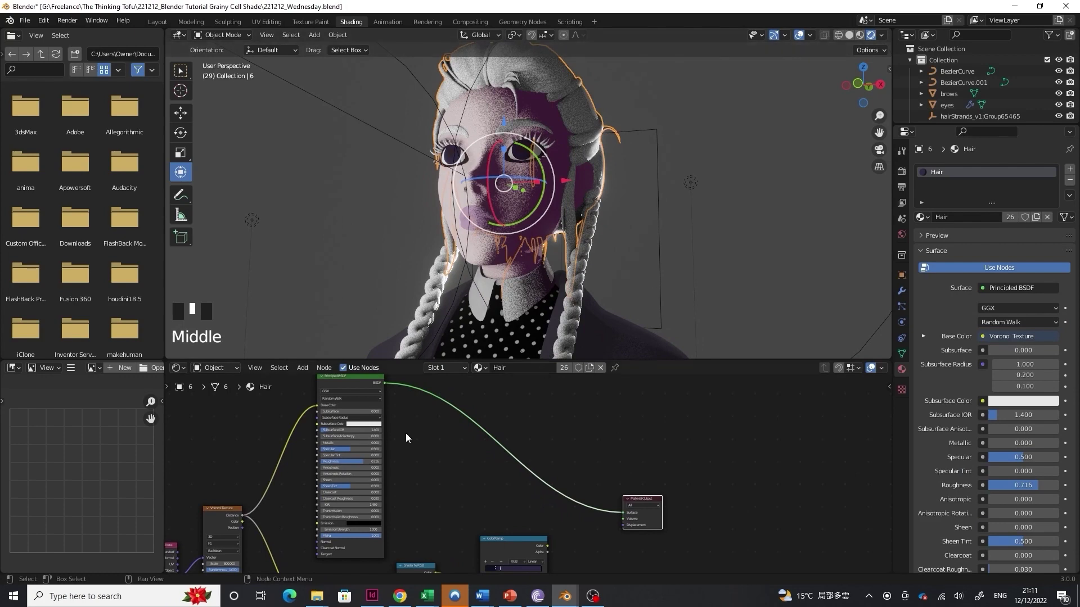
{"action": "middle_click_drag", "start_coordinate": [484, 541], "coordinate": [478, 529]}
{"action": "left_click", "coordinate": [479, 530]}
{"action": "key", "text": "shift+d"}
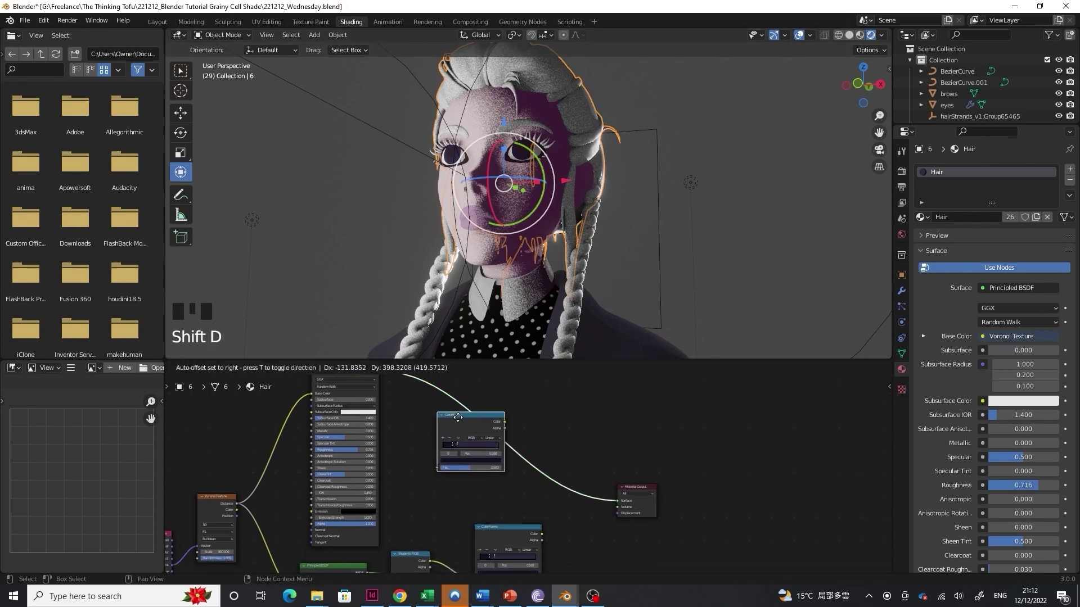
{"action": "left_click", "coordinate": [456, 407]}
{"action": "middle_click_drag", "start_coordinate": [456, 423], "coordinate": [457, 437]}
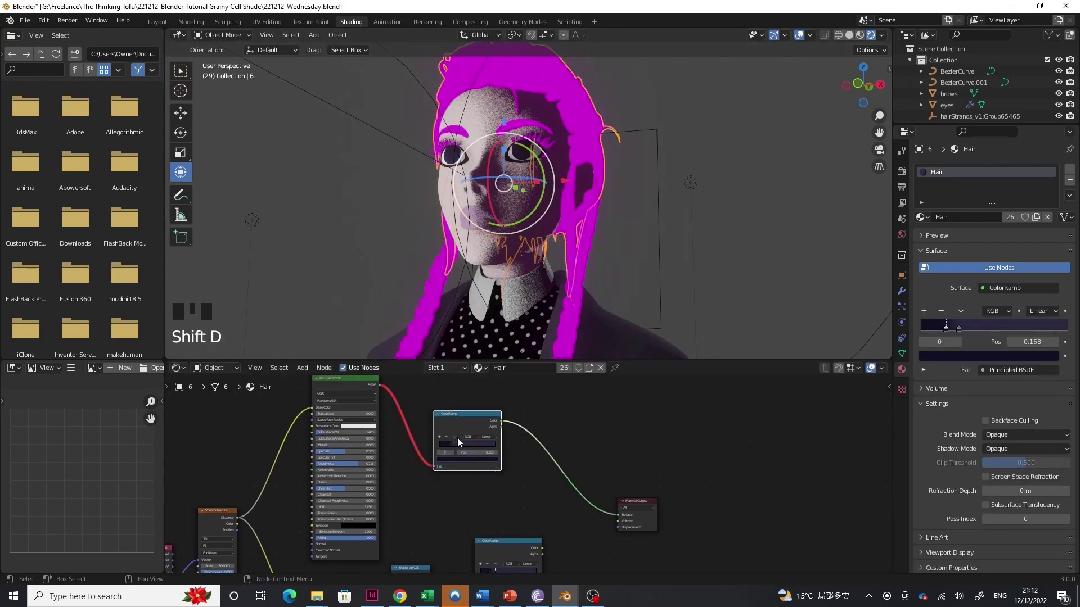
Duplicate the Shader to RGB node, insert the copy between the copied Principled BSDF and ColorRamp, and space the nodes apart
{"action": "left_click", "coordinate": [405, 567]}
{"action": "middle_click_drag", "start_coordinate": [410, 517], "coordinate": [405, 472]}
{"action": "key", "text": "shift+d"}
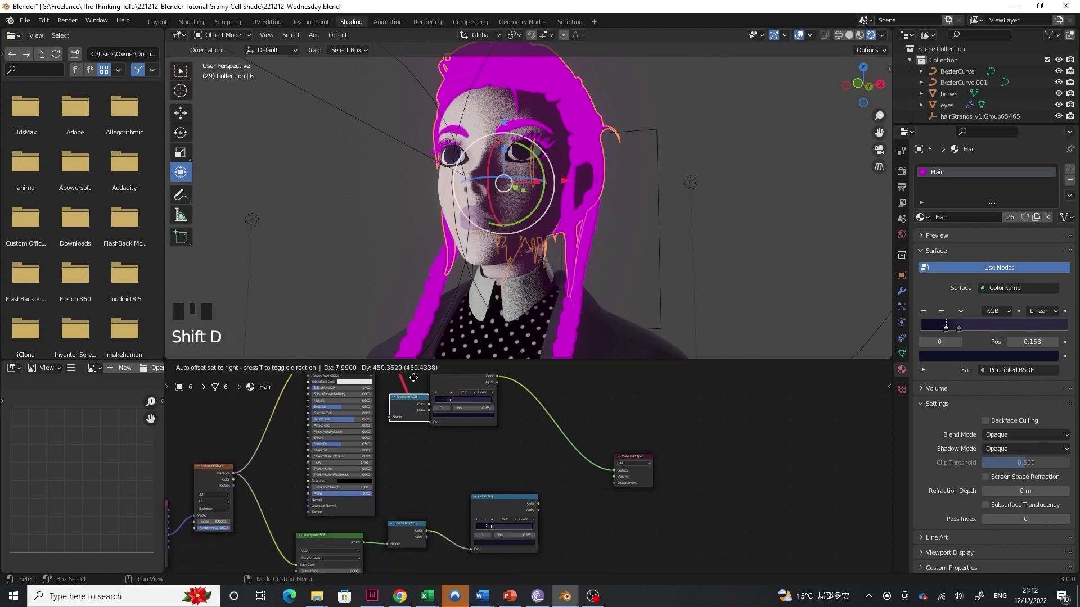
{"action": "left_click", "coordinate": [414, 381]}
{"action": "middle_click_drag", "start_coordinate": [414, 430], "coordinate": [413, 486]}
{"action": "left_click_drag", "start_coordinate": [518, 477], "coordinate": [526, 489]}
Brighten the second stop of the copied hair ColorRamp to a light purple
{"action": "scroll", "coordinate": [529, 477], "scroll_direction": "up", "scroll_amount": 6}
{"action": "left_click", "coordinate": [462, 463]}
{"action": "left_click", "coordinate": [468, 486]}
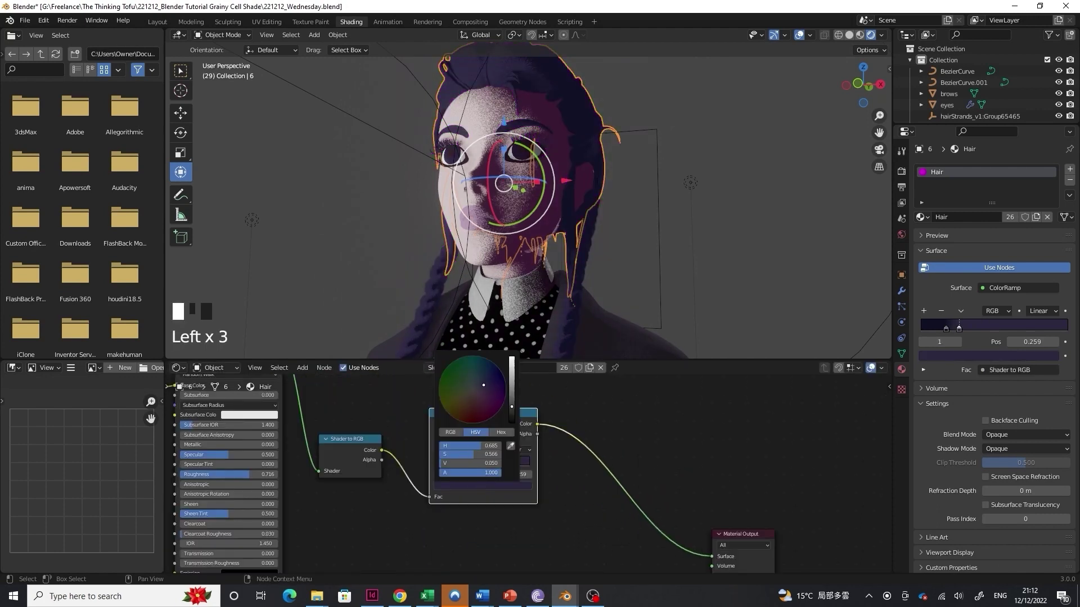
{"action": "left_click_drag", "start_coordinate": [511, 406], "coordinate": [511, 358]}
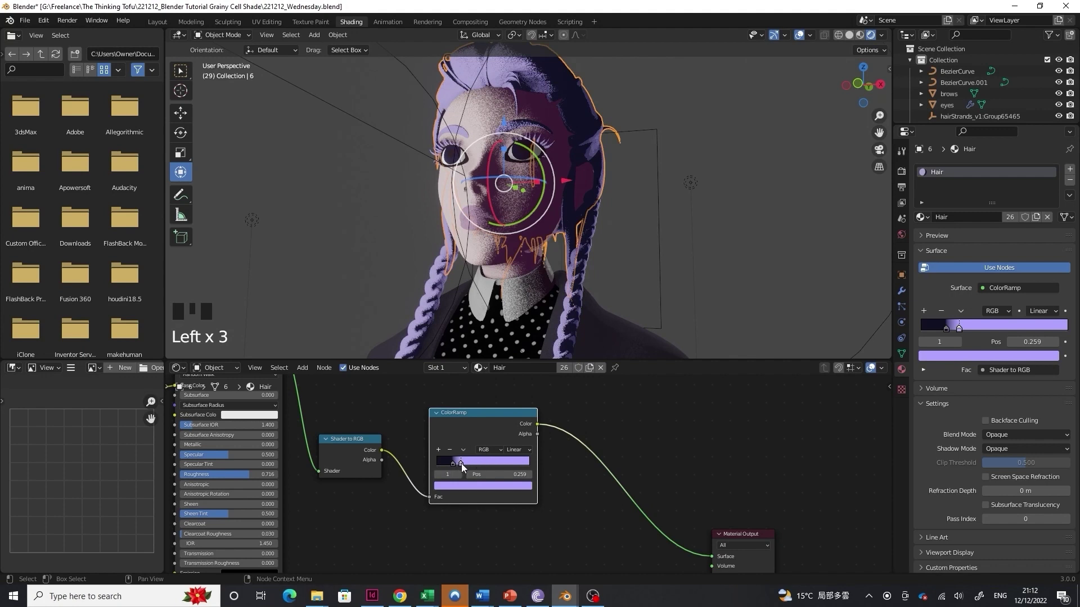
Slide the copied hair ColorRamp's stops toward its bright end, placing the dark stop at 0.882
{"action": "left_click_drag", "start_coordinate": [461, 463], "coordinate": [521, 465]}
{"action": "scroll", "coordinate": [551, 261], "scroll_direction": "down", "scroll_amount": 2}
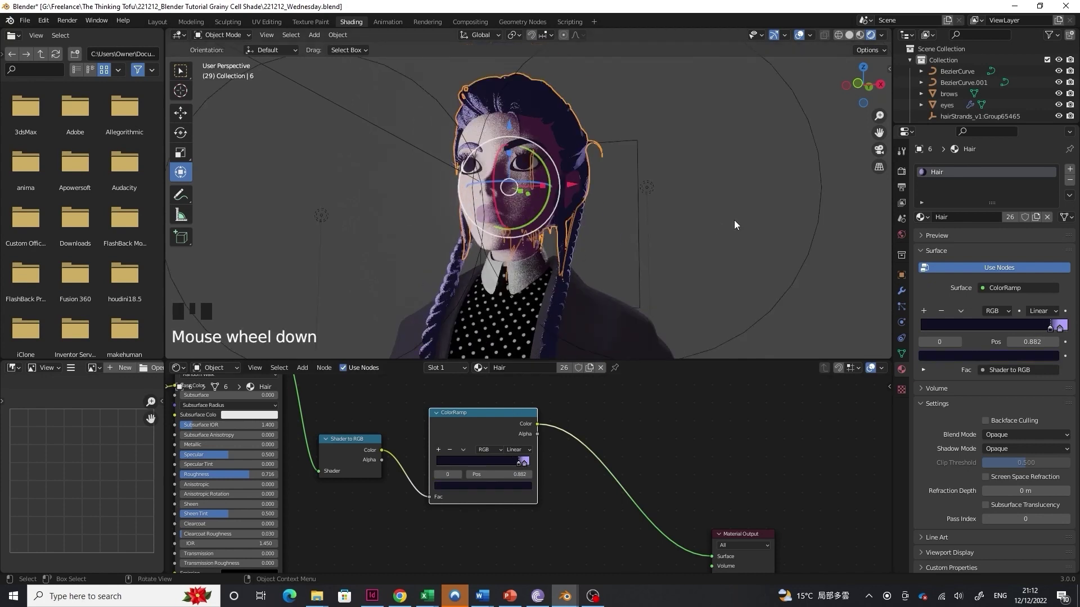
{"action": "middle_click_drag", "start_coordinate": [552, 261], "coordinate": [579, 225]}
{"action": "left_click", "coordinate": [579, 225]}
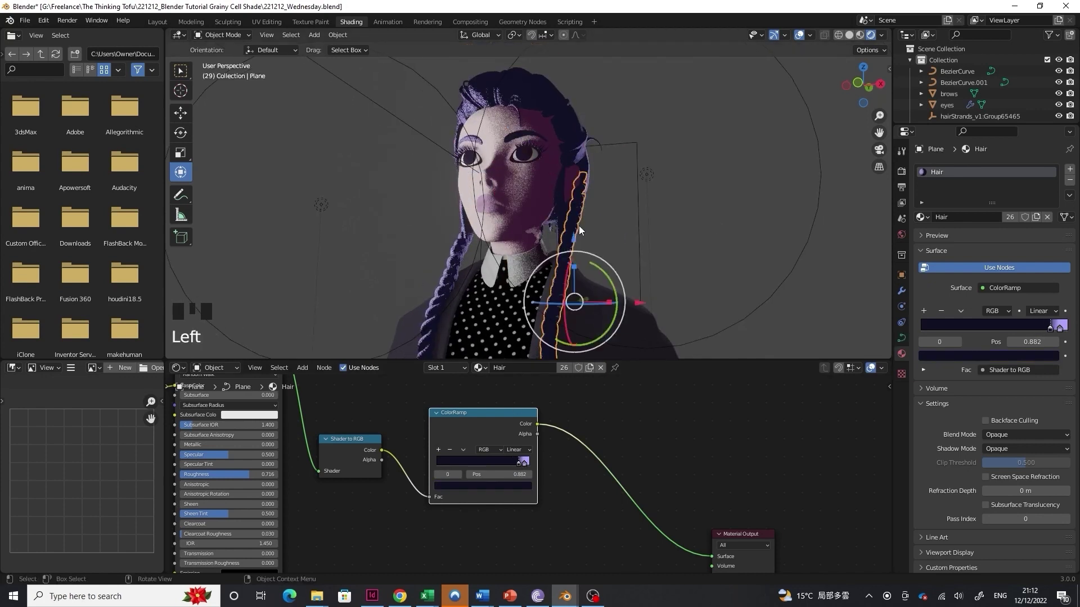
{"action": "left_click", "coordinate": [648, 214]}
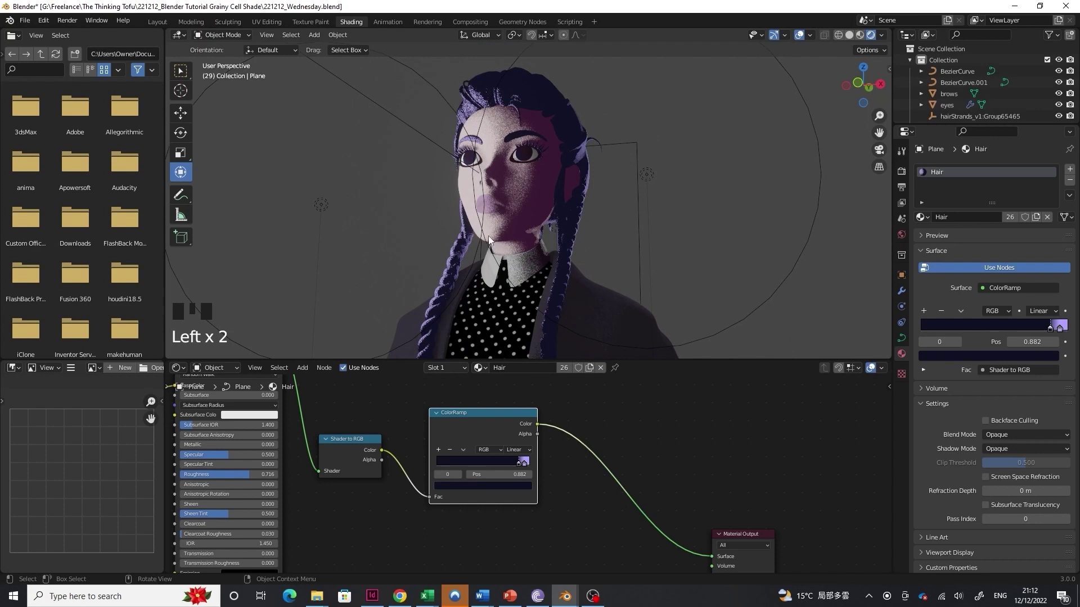
Narrow the hair highlight by moving the copied ColorRamp's light stop to 1.000 and its dark stop to 0.986
{"action": "scroll", "coordinate": [499, 465], "scroll_direction": "up", "scroll_amount": 3}
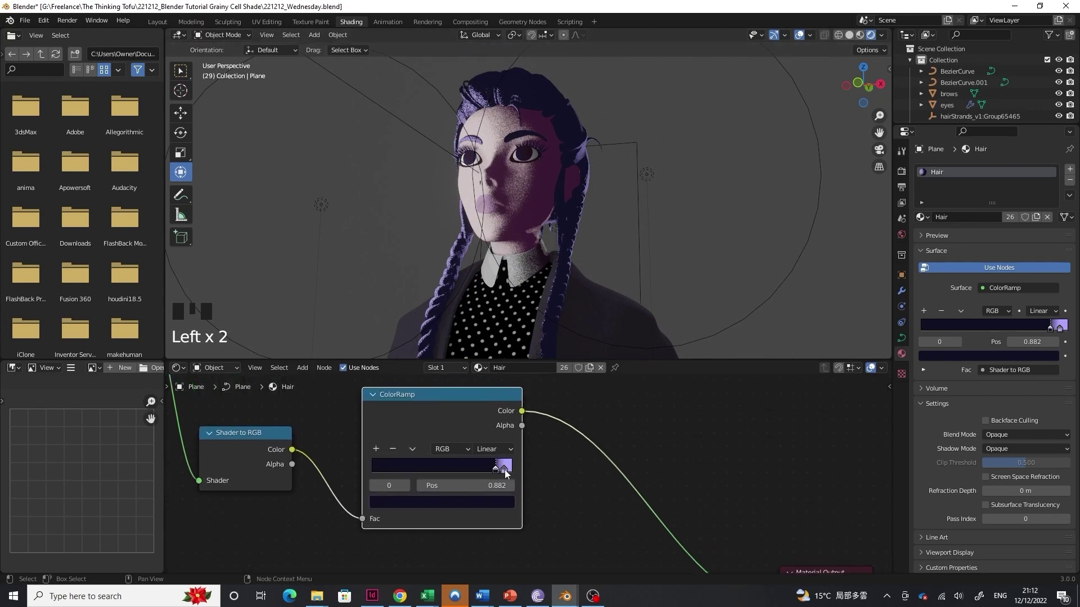
{"action": "left_click_drag", "start_coordinate": [505, 471], "coordinate": [514, 471]}
{"action": "scroll", "coordinate": [515, 472], "scroll_direction": "up", "scroll_amount": 6}
{"action": "scroll", "coordinate": [520, 225], "scroll_direction": "down", "scroll_amount": 1}
{"action": "middle_click_drag", "start_coordinate": [519, 225], "coordinate": [508, 165]}
{"action": "scroll", "coordinate": [508, 164], "scroll_direction": "down", "scroll_amount": 2}
{"action": "scroll", "coordinate": [514, 426], "scroll_direction": "down", "scroll_amount": 2}
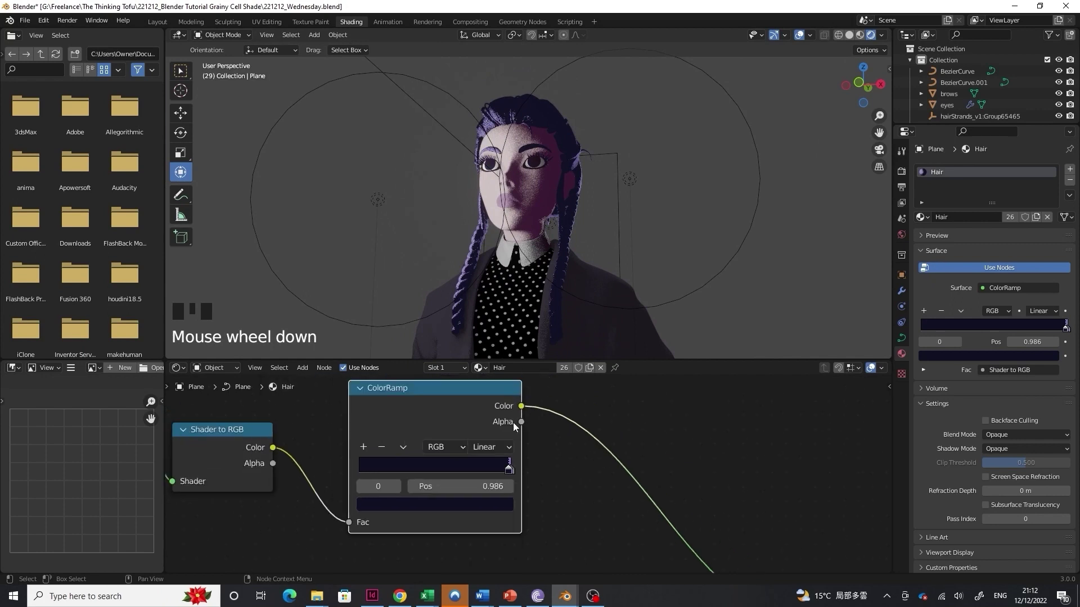
Add a Mix color node and insert it between the copied hair ColorRamp and the Material Output
{"action": "scroll", "coordinate": [514, 426], "scroll_direction": "down", "scroll_amount": 5}
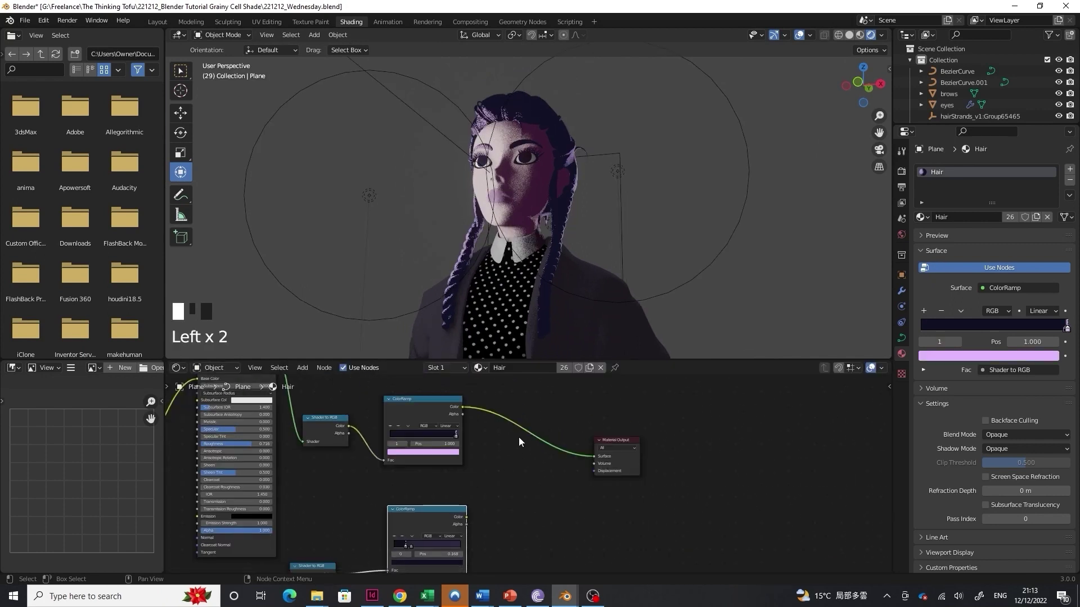
{"action": "middle_click_drag", "start_coordinate": [562, 416], "coordinate": [573, 414]}
{"action": "key", "text": "shift+a"}
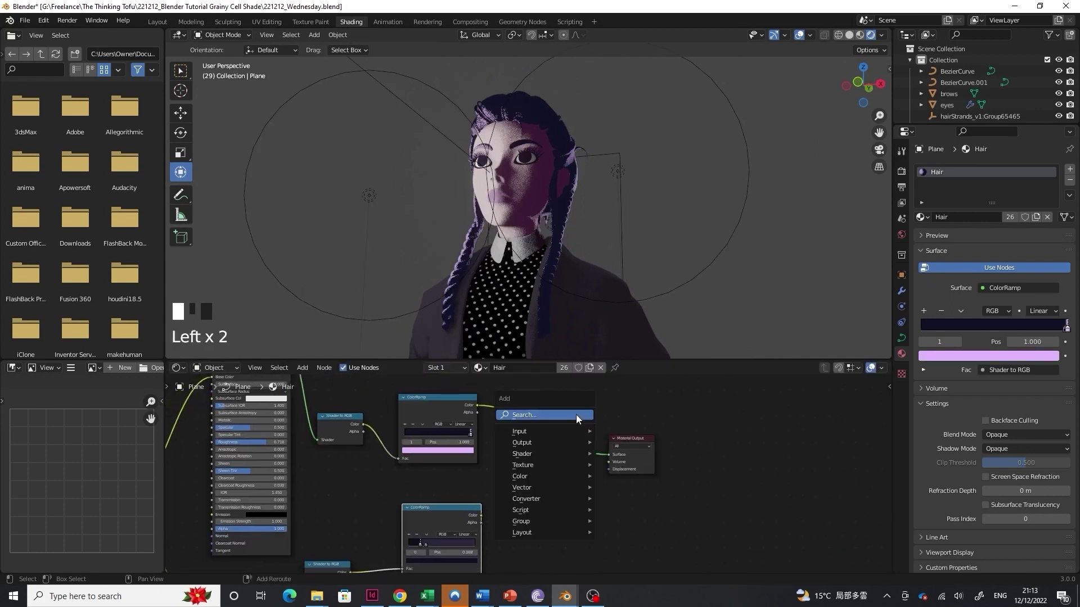
{"action": "type", "text": "mix"}
{"action": "left_click", "coordinate": [592, 435]}
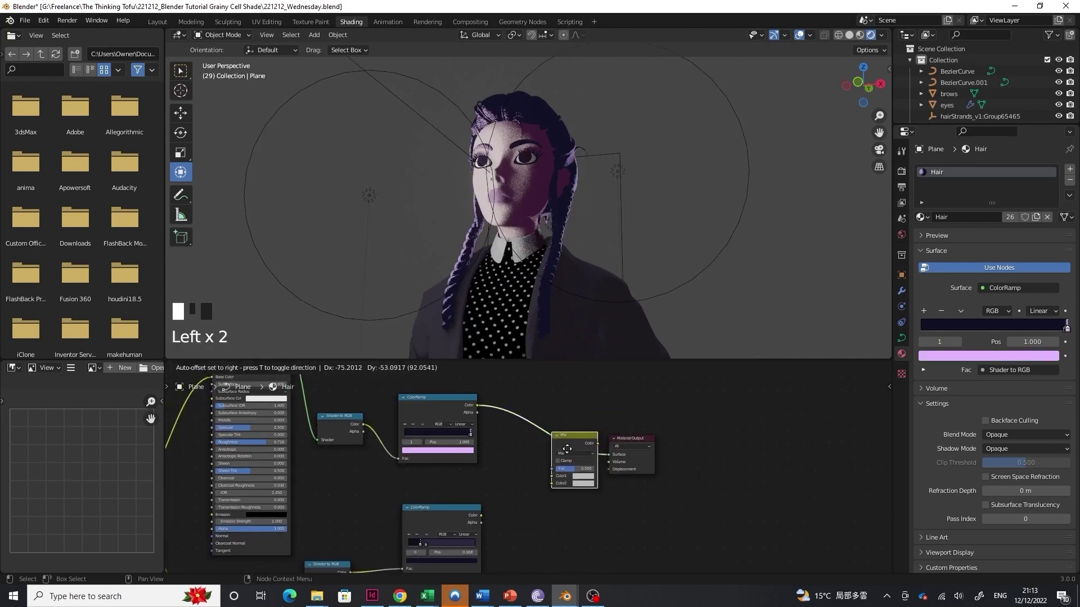
{"action": "left_click", "coordinate": [563, 444]}
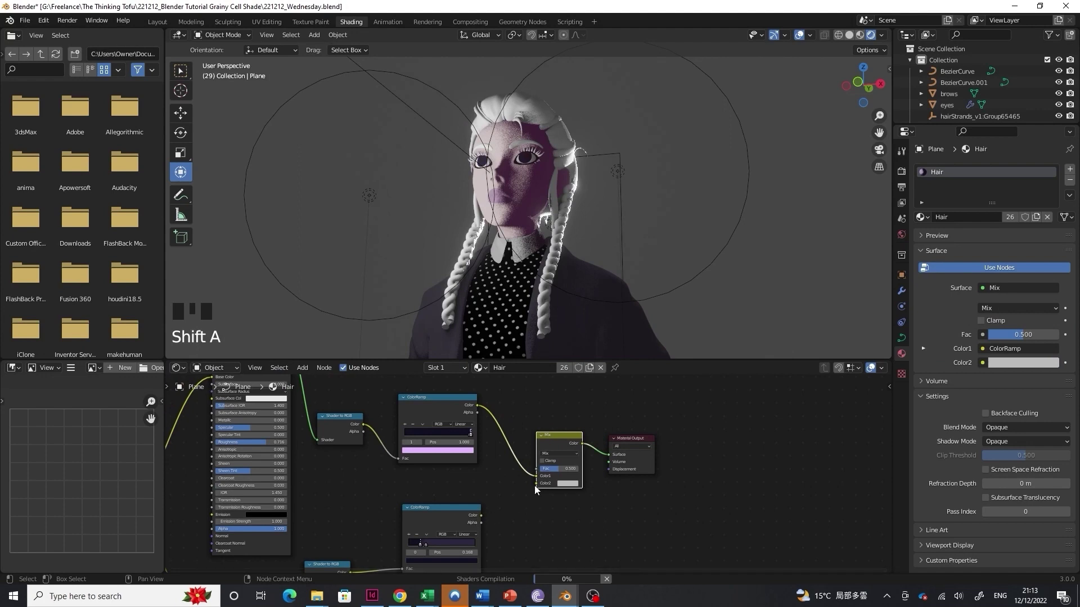
Set the Mix node's blending mode to Add and link the original hair ColorRamp's Color to Color1
{"action": "scroll", "coordinate": [543, 467], "scroll_direction": "up", "scroll_amount": 2}
{"action": "left_click", "coordinate": [547, 454]}
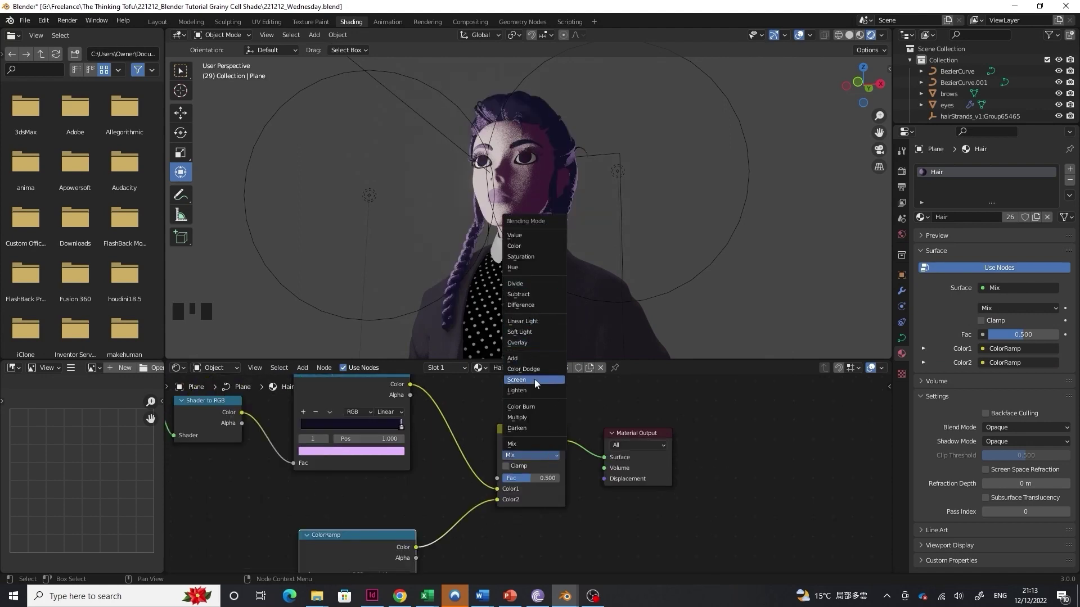
{"action": "left_click", "coordinate": [535, 358]}
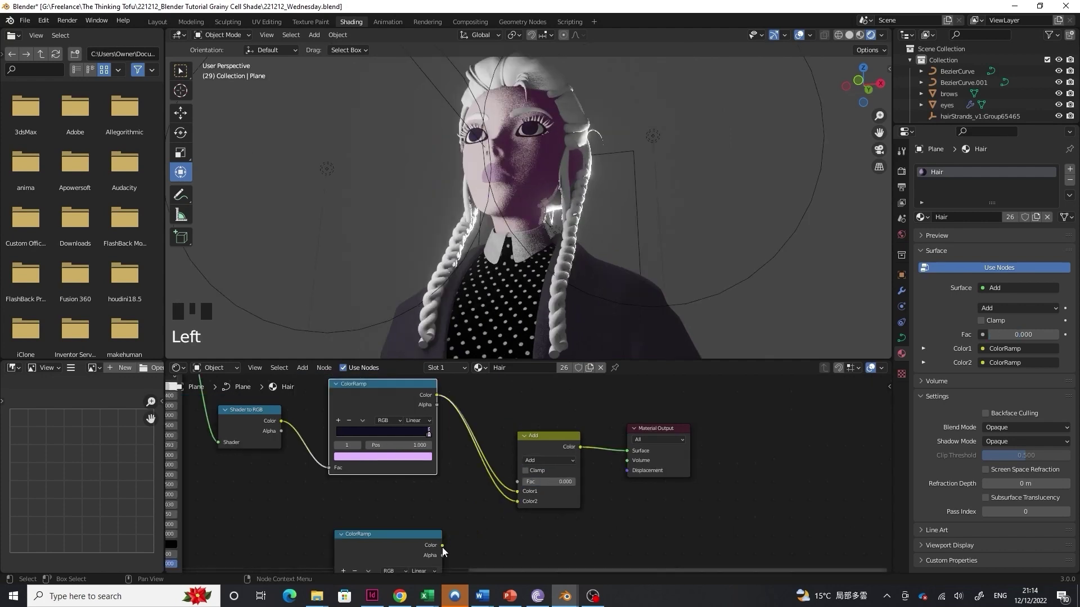
{"action": "left_click_drag", "start_coordinate": [443, 547], "coordinate": [516, 492]}
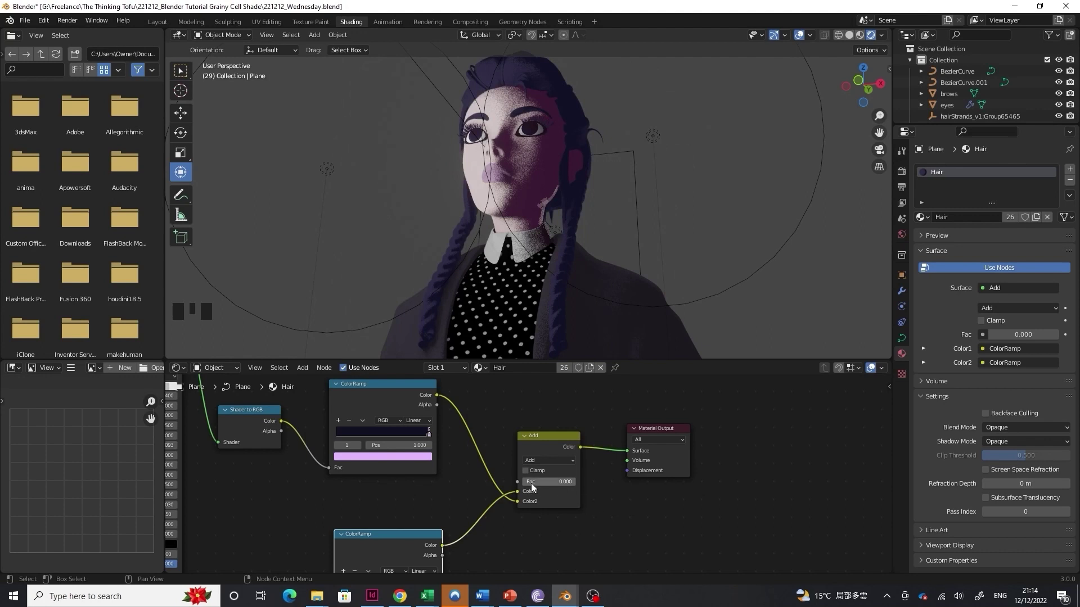
Set the hair Add node's Fac to 0.483 and check the blended highlight on the character's hair
{"action": "left_click_drag", "start_coordinate": [531, 482], "coordinate": [548, 482]}
{"action": "scroll", "coordinate": [545, 256], "scroll_direction": "down", "scroll_amount": 1}
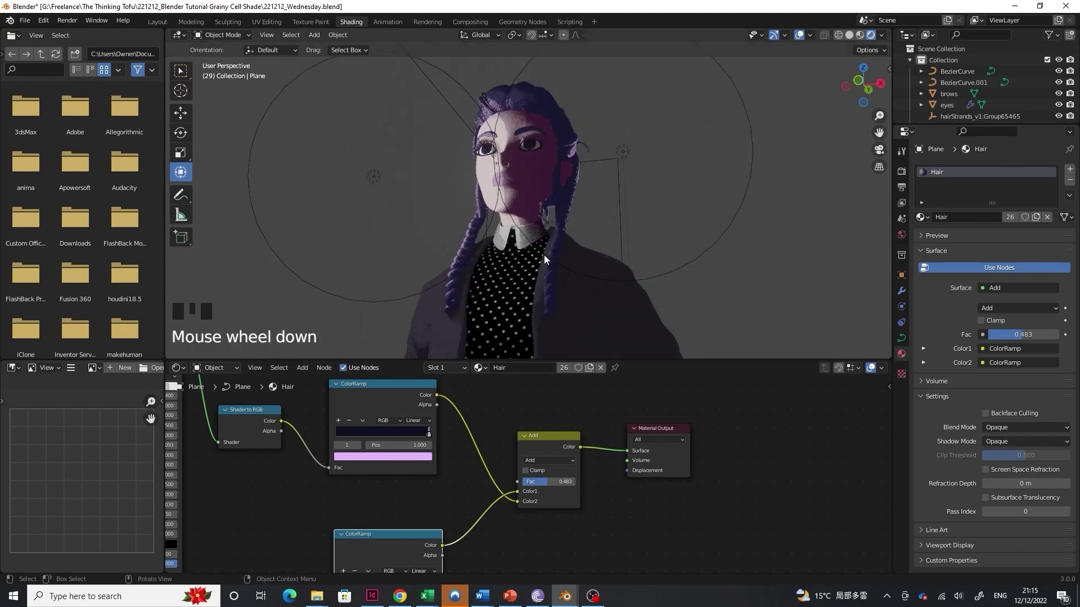
{"action": "left_click_drag", "start_coordinate": [736, 252], "coordinate": [731, 279], "text": "alt"}
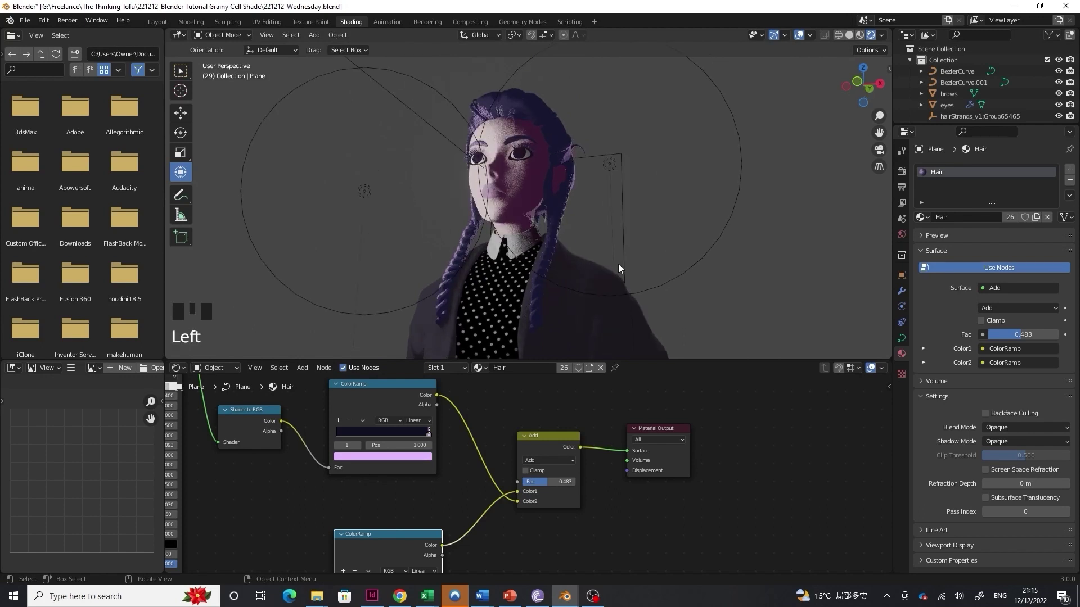
{"action": "middle_click_drag", "start_coordinate": [538, 189], "coordinate": [543, 206]}
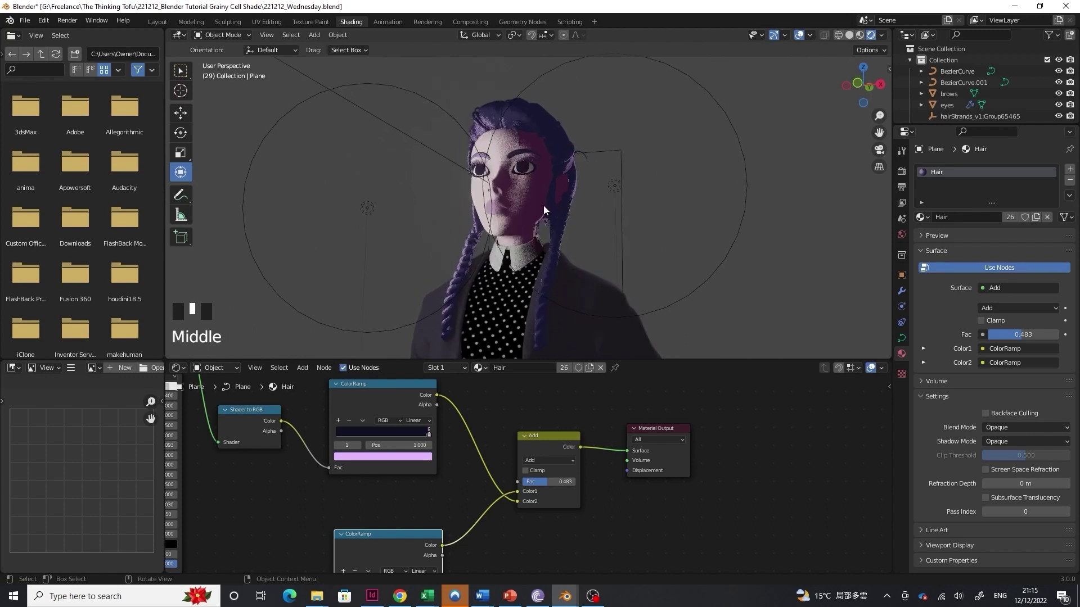
{"action": "left_click", "coordinate": [535, 191]}
{"action": "left_click", "coordinate": [706, 288]}
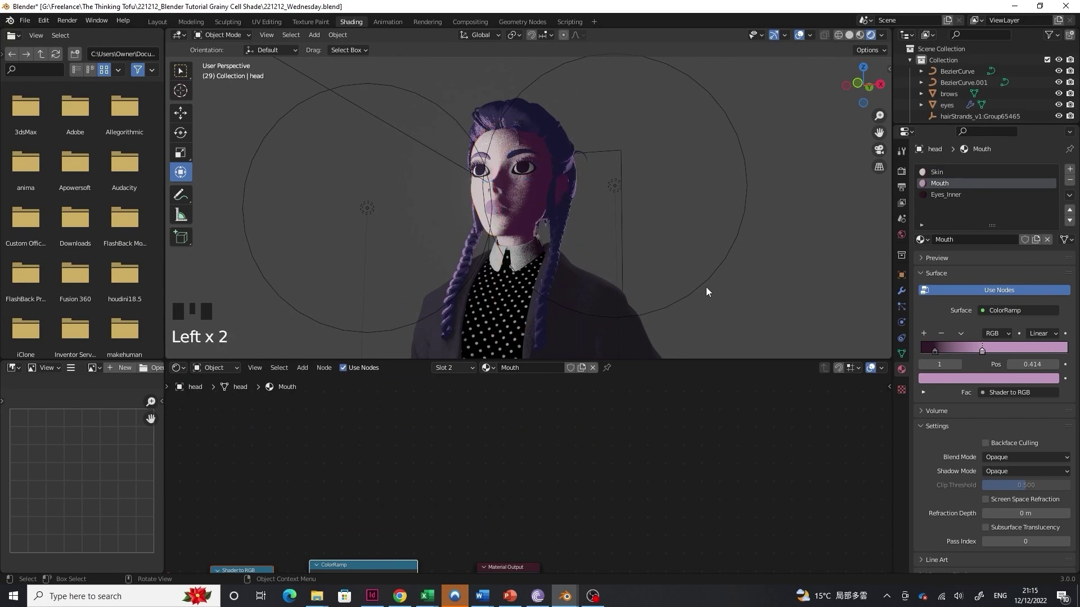
{"action": "left_click", "coordinate": [552, 191]}
{"action": "left_click", "coordinate": [679, 133]}
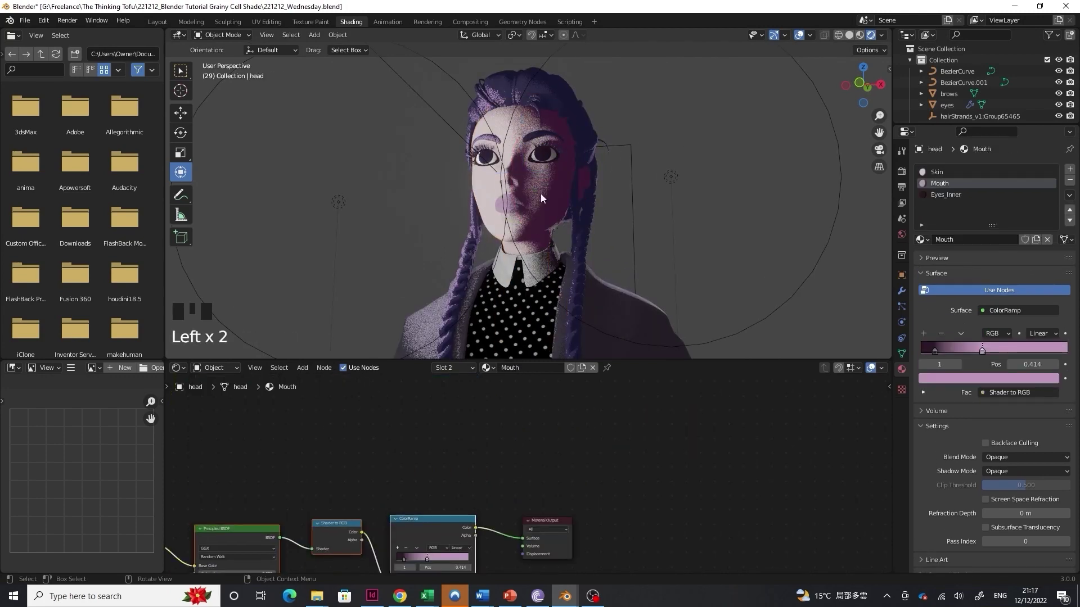
Select the head, add a material slot after Eyes_Inner, and create a new material in it named outline
{"action": "left_click", "coordinate": [548, 191]}
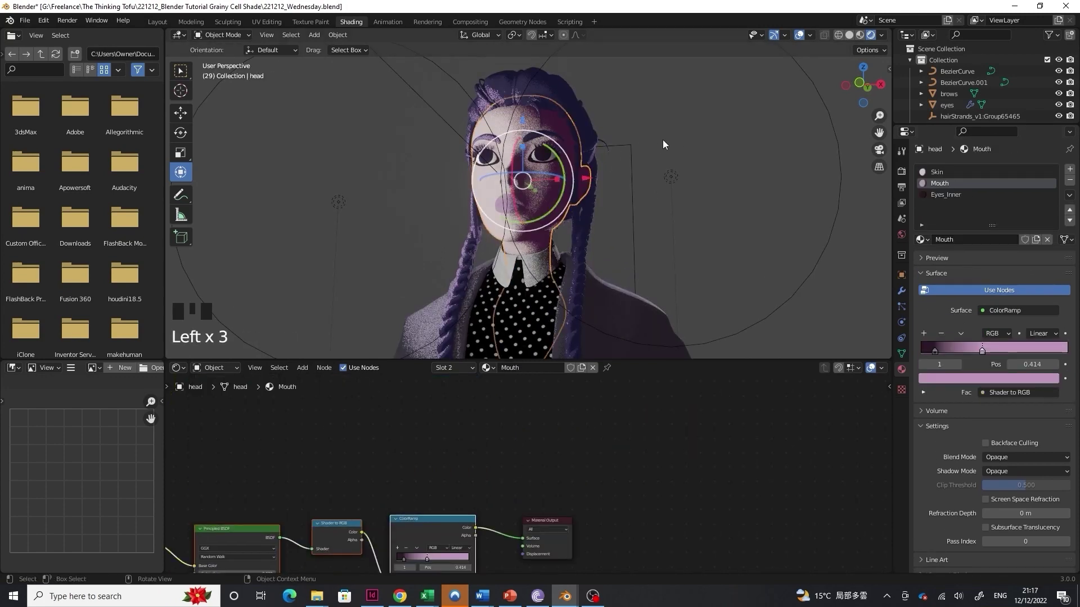
{"action": "left_click", "coordinate": [901, 291]}
{"action": "left_click", "coordinate": [902, 370]}
{"action": "left_click", "coordinate": [957, 195]}
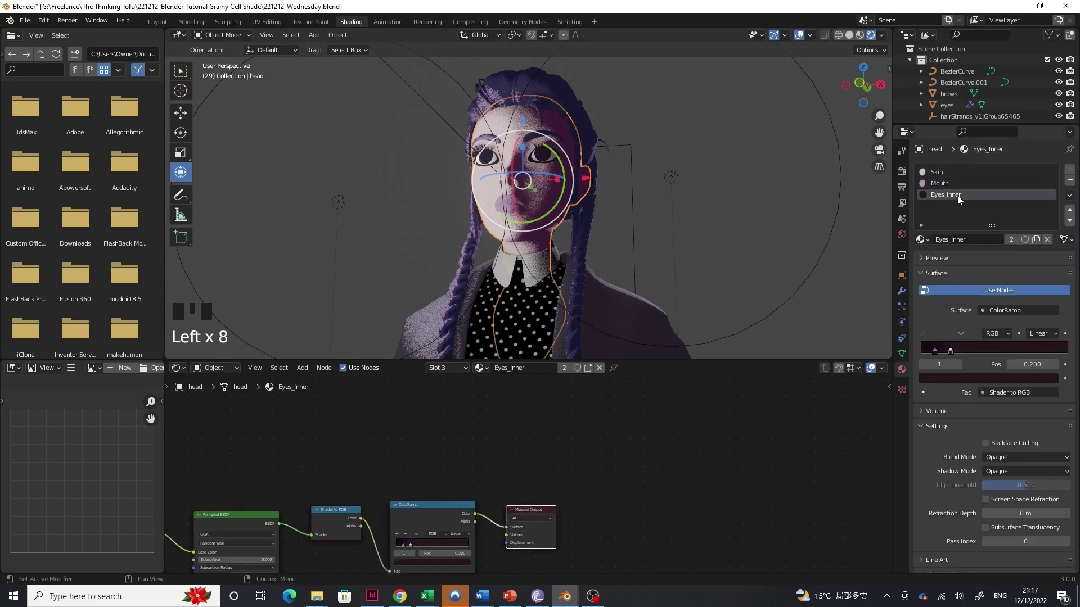
{"action": "left_click", "coordinate": [1070, 169]}
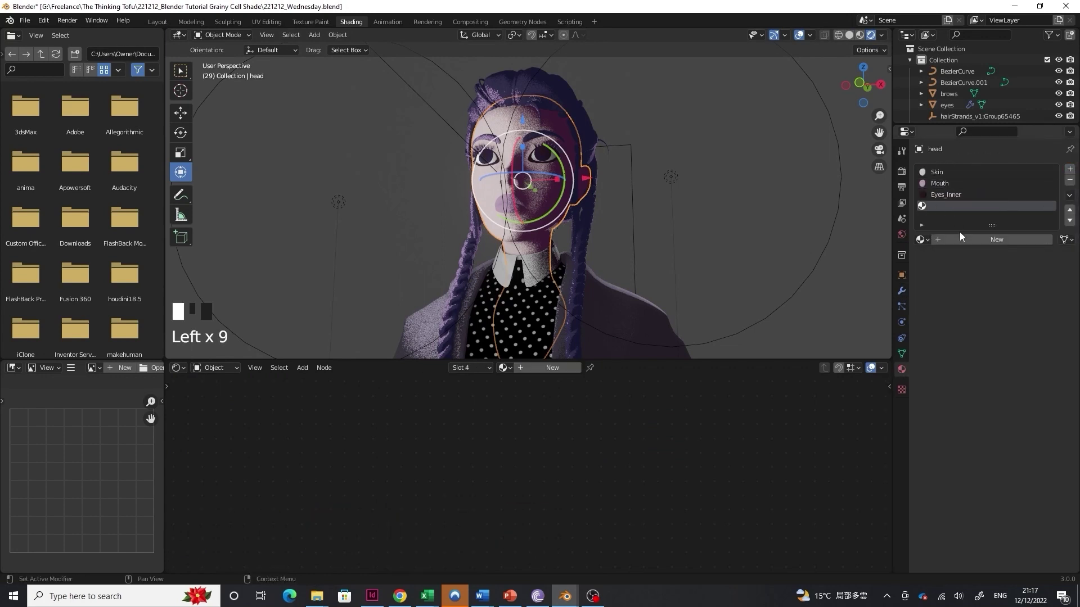
{"action": "left_click", "coordinate": [947, 241]}
{"action": "double_click", "coordinate": [946, 241]}
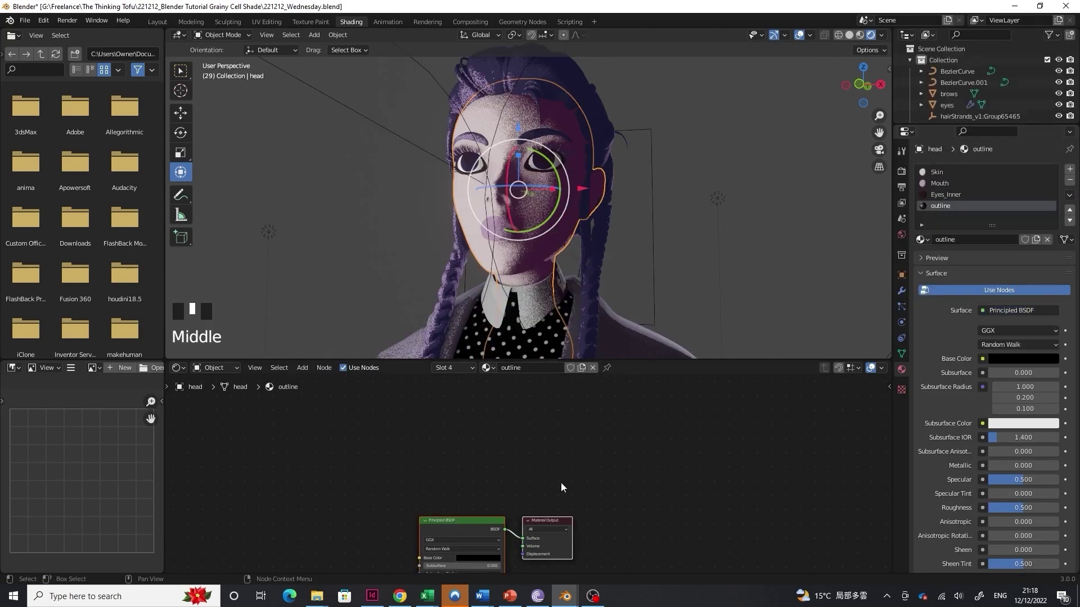
Delete the Principled BSDF node from the outline material
{"action": "middle_click_drag", "start_coordinate": [561, 482], "coordinate": [583, 405]}
{"action": "left_click", "coordinate": [474, 444]}
{"action": "left_click_drag", "start_coordinate": [474, 445], "coordinate": [451, 440]}
{"action": "key", "text": "Delete"}
Add an RGB node to the outline material, link it to the Material Output's Surface, and set it to black
{"action": "key", "text": "shift+a"}
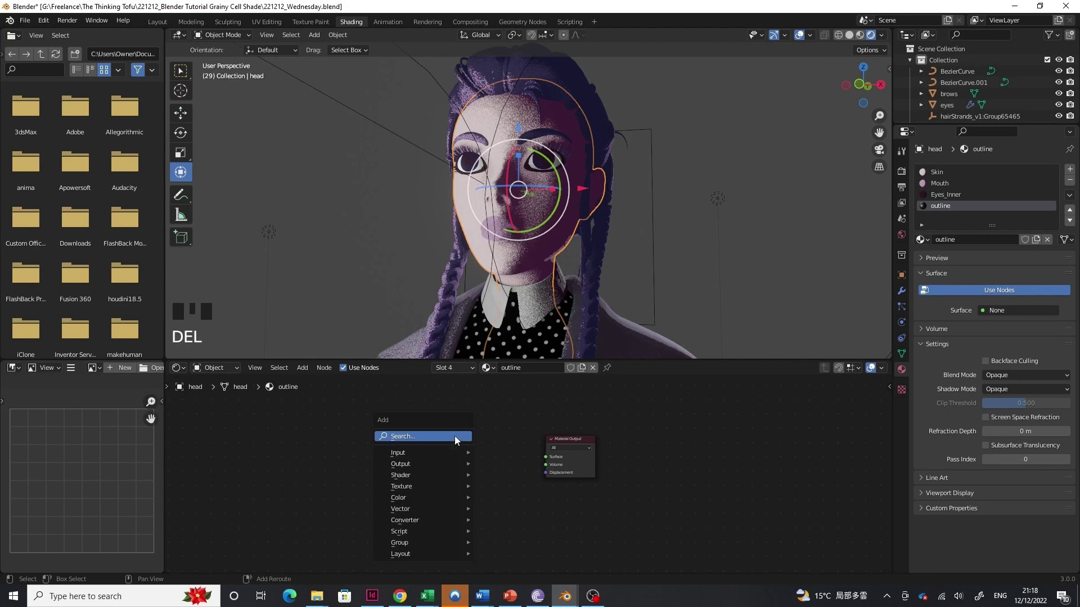
{"action": "left_click", "coordinate": [455, 436]}
{"action": "type", "text": "rgb"}
{"action": "key", "text": "Return"}
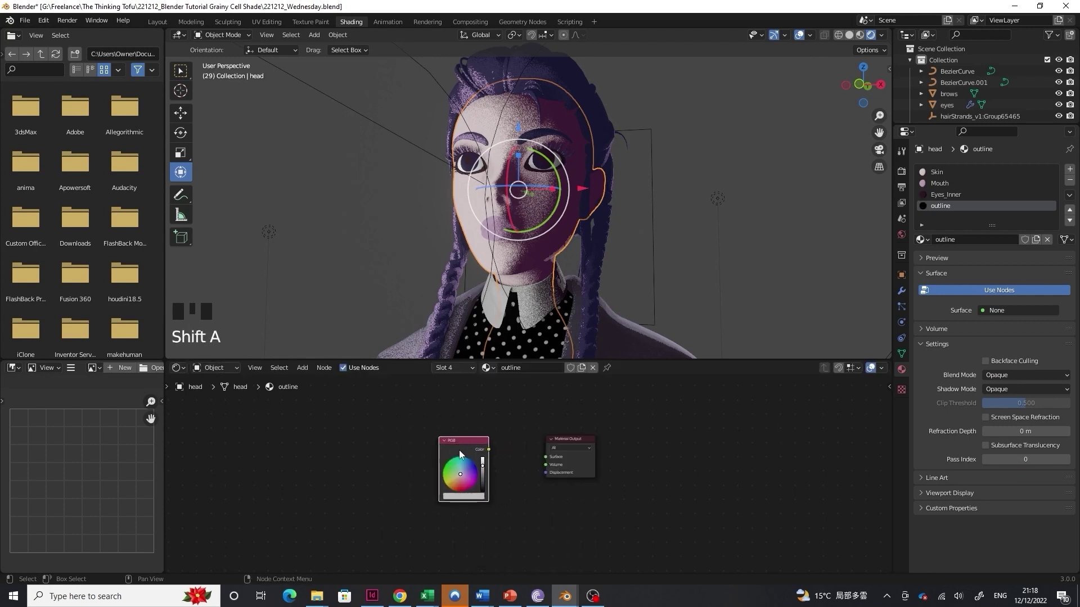
{"action": "left_click_drag", "start_coordinate": [491, 450], "coordinate": [546, 457]}
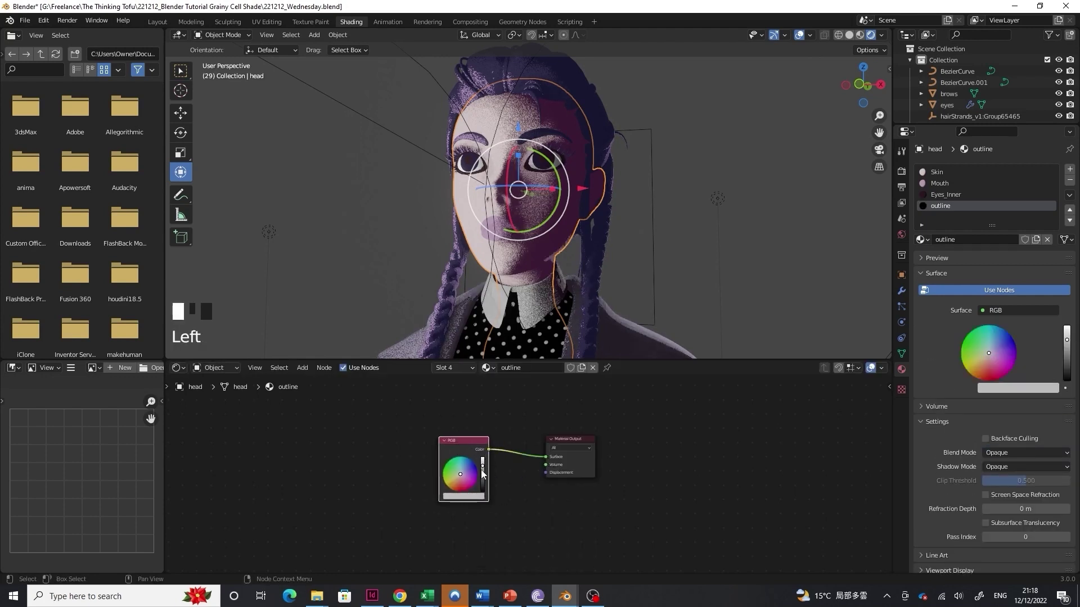
{"action": "left_click_drag", "start_coordinate": [482, 466], "coordinate": [482, 490]}
Add a Solidify modifier to the head and enable Flip for its normals
{"action": "left_click", "coordinate": [902, 291]}
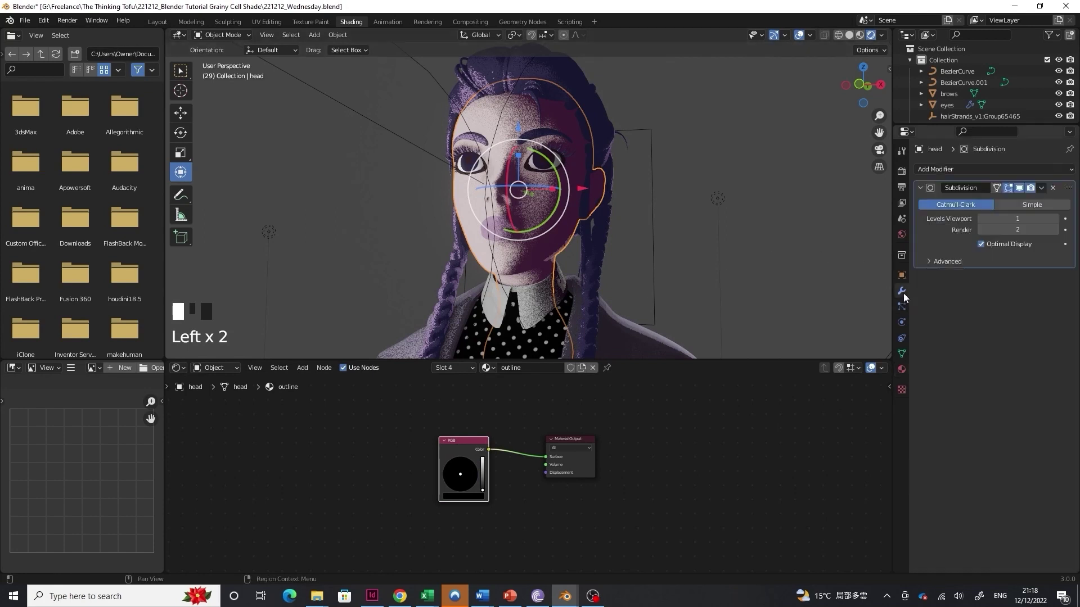
{"action": "left_click", "coordinate": [963, 170]}
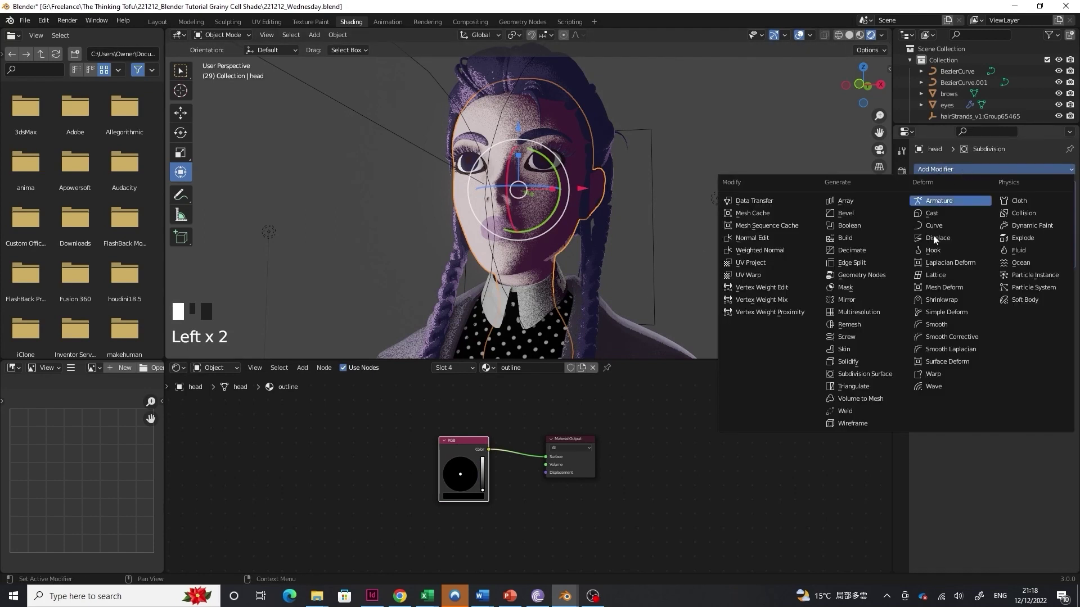
{"action": "left_click", "coordinate": [875, 363]}
{"action": "left_click", "coordinate": [929, 414]}
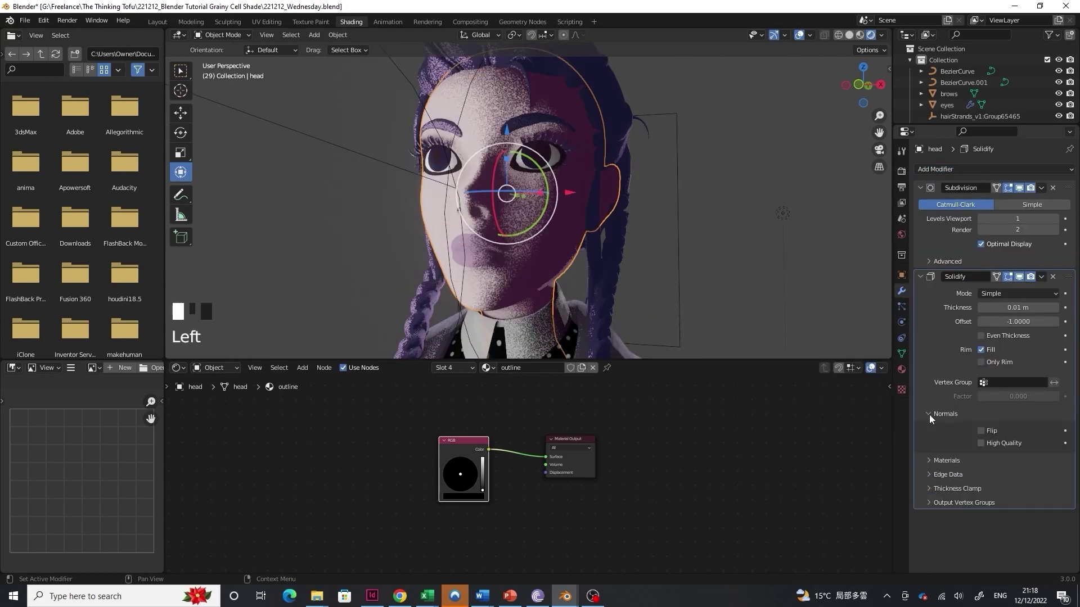
{"action": "left_click", "coordinate": [980, 430]}
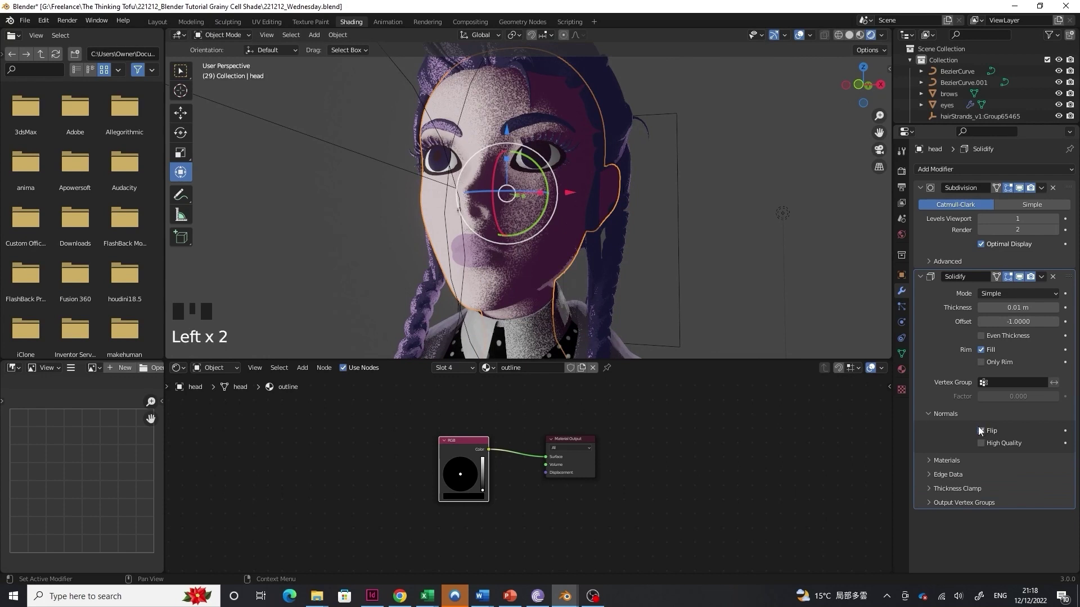
Set the Solidify modifier's Material Offset to 4
{"action": "left_click", "coordinate": [931, 460]}
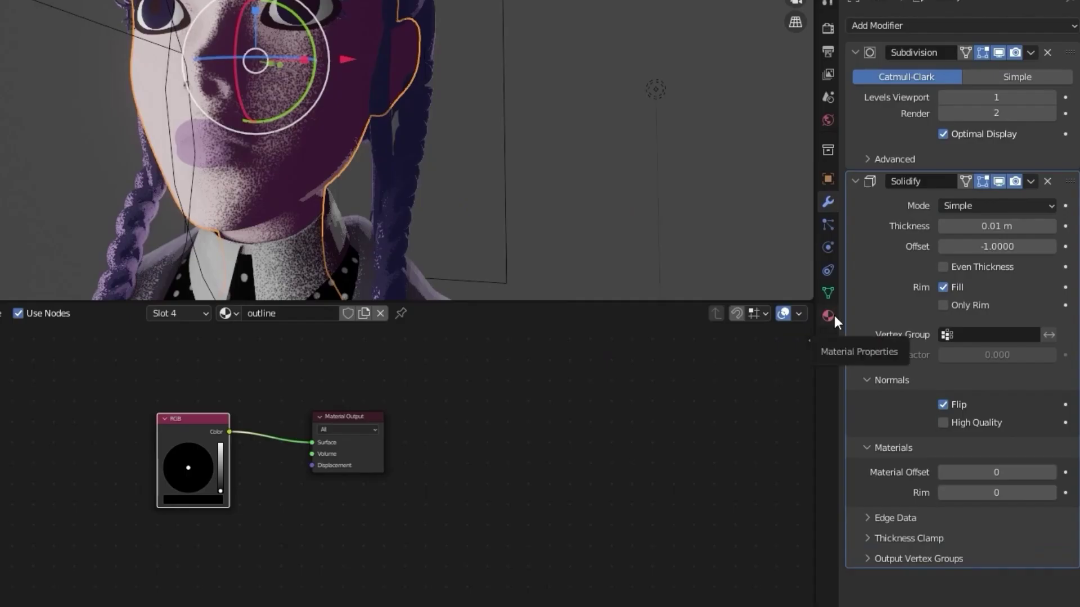
{"action": "left_click", "coordinate": [1051, 473]}
{"action": "left_click", "coordinate": [1051, 472]}
{"action": "left_click", "coordinate": [1051, 473]}
{"action": "left_click", "coordinate": [1051, 472]}
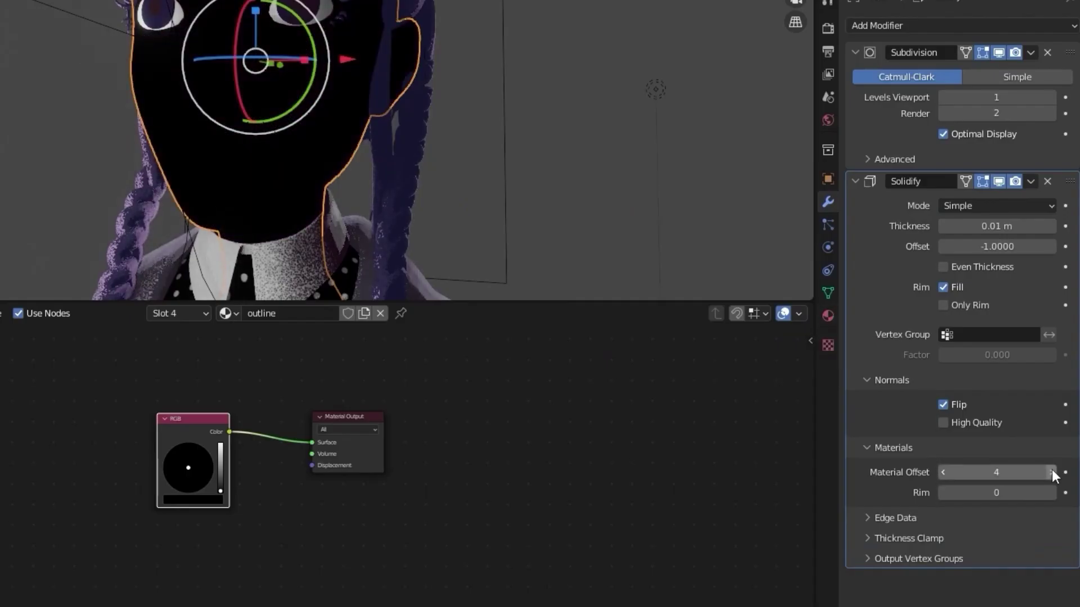
Enable Backface Culling for the outline material
{"action": "left_click", "coordinate": [829, 316]}
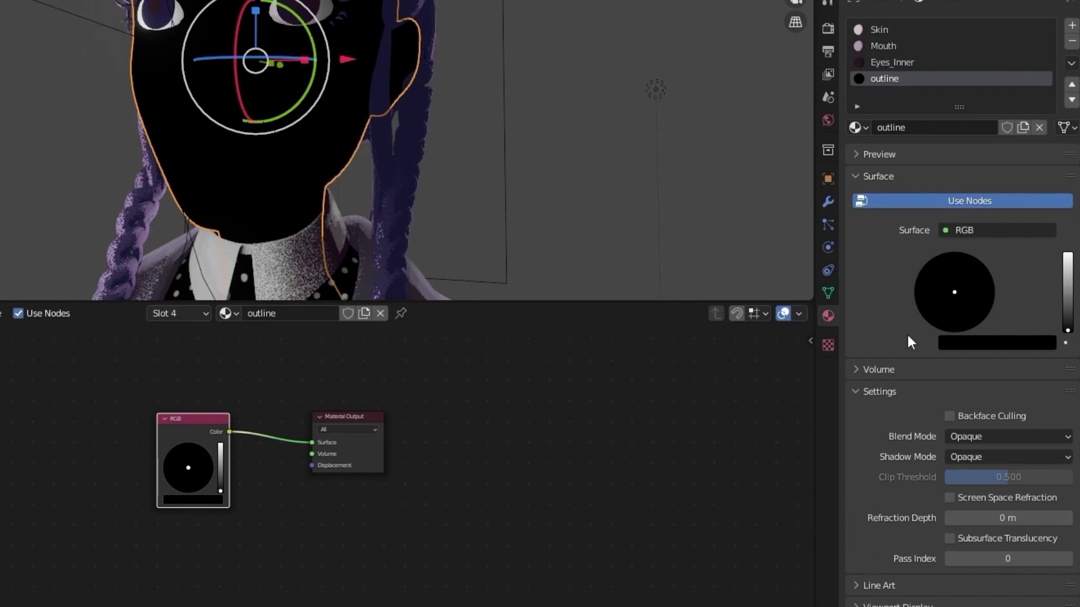
{"action": "scroll", "coordinate": [906, 332], "scroll_direction": "down", "scroll_amount": 2}
{"action": "left_click", "coordinate": [950, 387]}
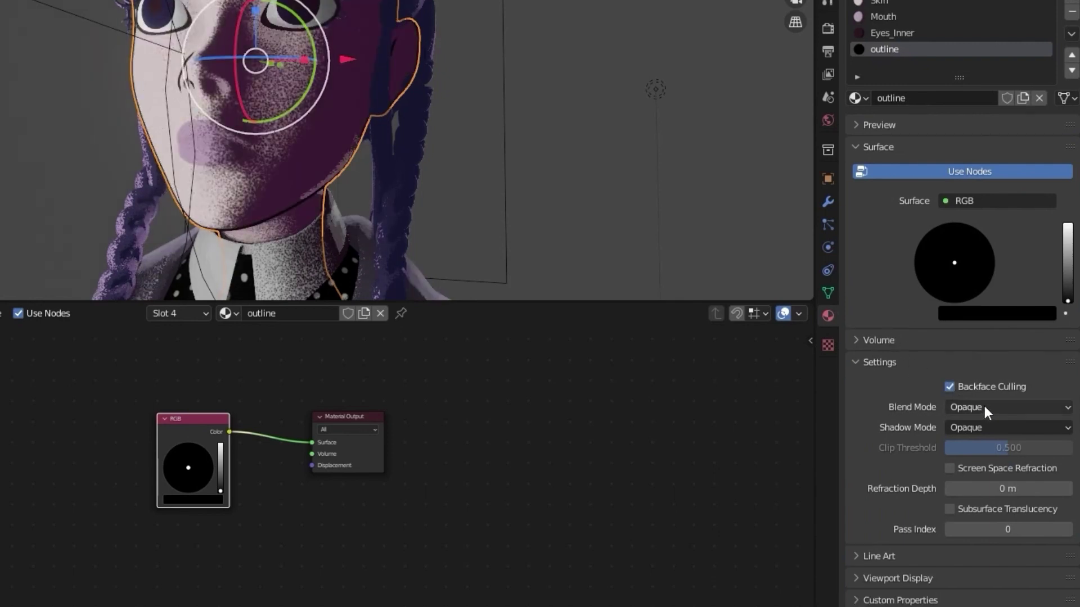
Set the head's Solidify modifier to an offset of 1.0000 and a thickness of 0.017 m
{"action": "left_click", "coordinate": [828, 203]}
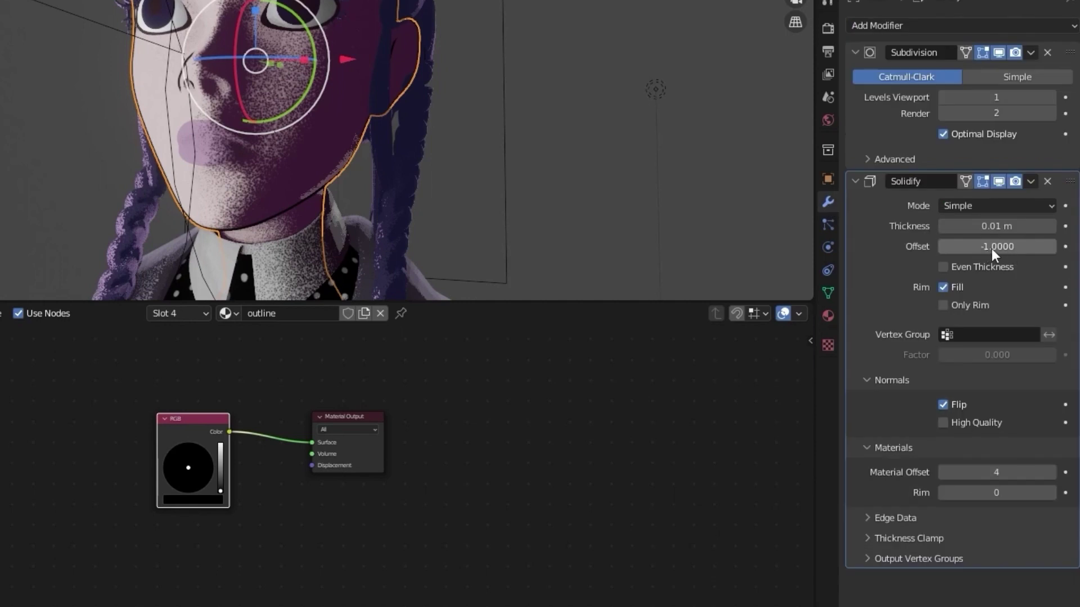
{"action": "left_click_drag", "start_coordinate": [991, 249], "coordinate": [1076, 248]}
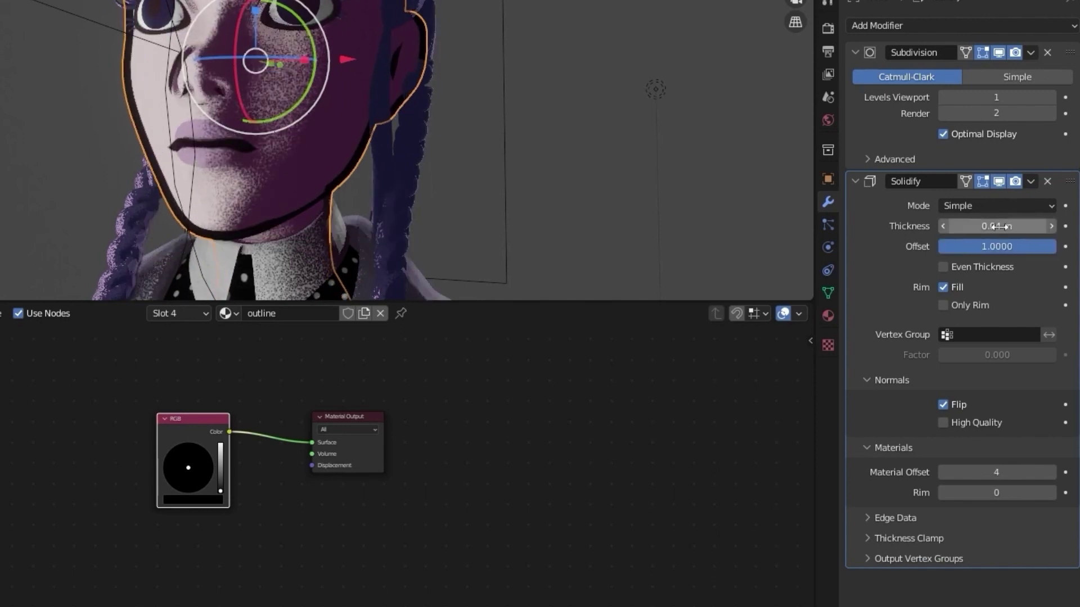
{"action": "mouse_move", "coordinate": [999, 226]}
{"action": "left_mouse_down"}
{"action": "mouse_move", "coordinate": [974, 226]}
{"action": "mouse_move", "coordinate": [1052, 226]}
{"action": "mouse_move", "coordinate": [1016, 226]}
{"action": "left_mouse_up"}
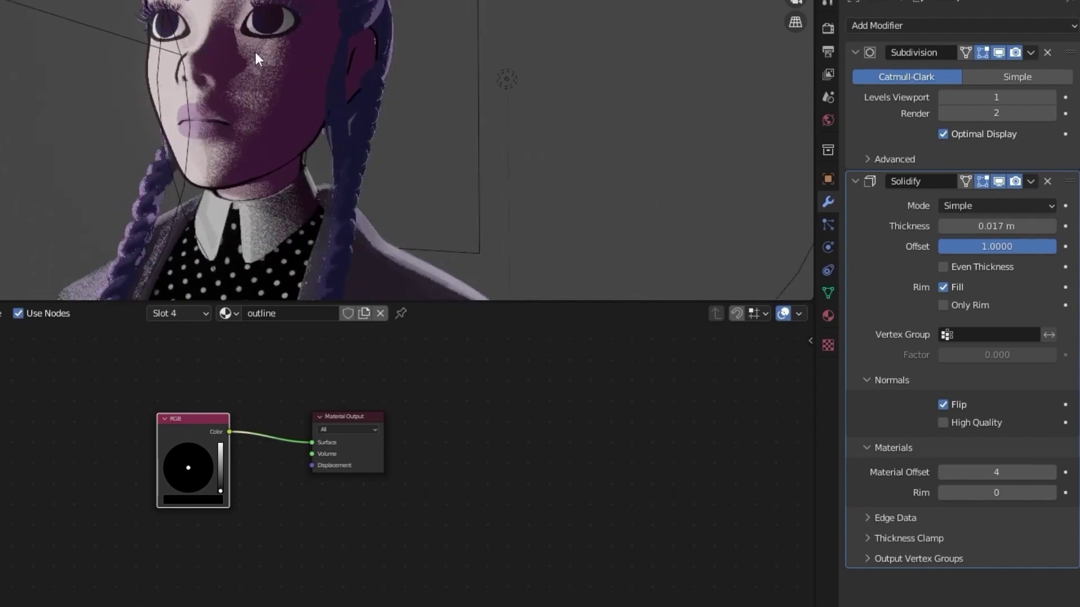
Examine the head's black outline from several angles and distances
{"action": "scroll", "coordinate": [255, 52], "scroll_direction": "up", "scroll_amount": 2}
{"action": "middle_click_drag", "start_coordinate": [242, 61], "coordinate": [208, 61]}
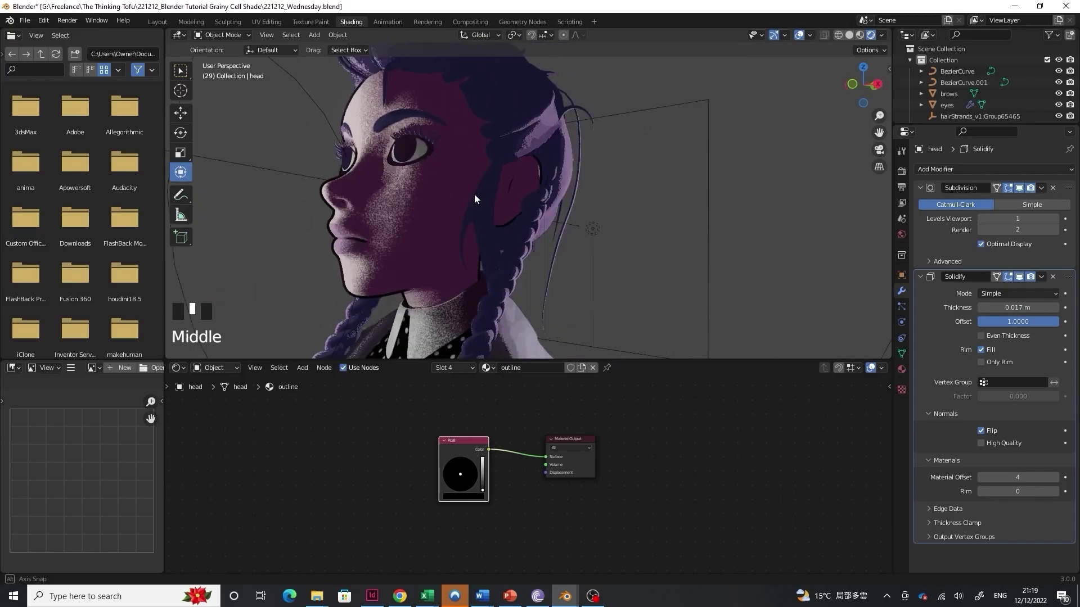
{"action": "middle_click_drag", "start_coordinate": [474, 198], "coordinate": [670, 122]}
{"action": "scroll", "coordinate": [498, 204], "scroll_direction": "down", "scroll_amount": 1}
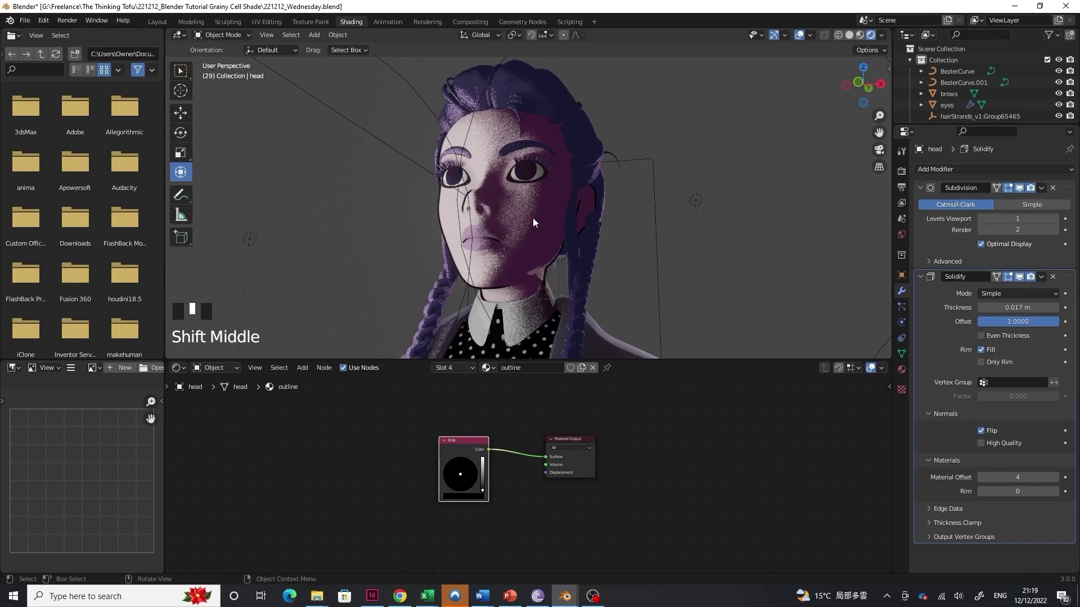
{"action": "scroll", "coordinate": [552, 264], "scroll_direction": "up", "scroll_amount": 1}
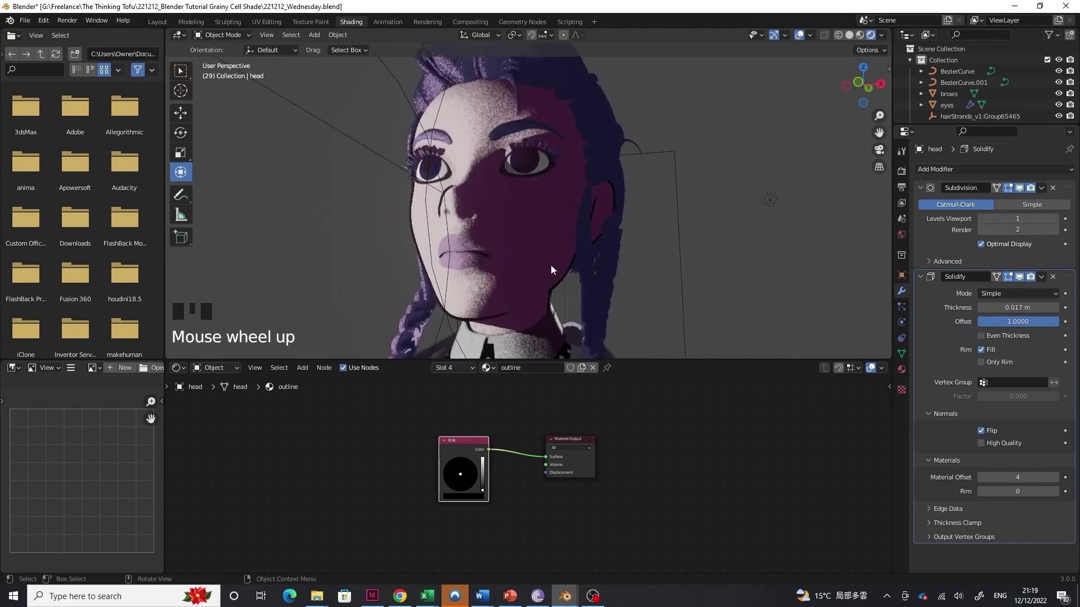
{"action": "middle_click_drag", "start_coordinate": [551, 265], "coordinate": [544, 241], "text": "shift"}
{"action": "scroll", "coordinate": [554, 232], "scroll_direction": "up", "scroll_amount": 1}
{"action": "scroll", "coordinate": [550, 225], "scroll_direction": "down", "scroll_amount": 2}
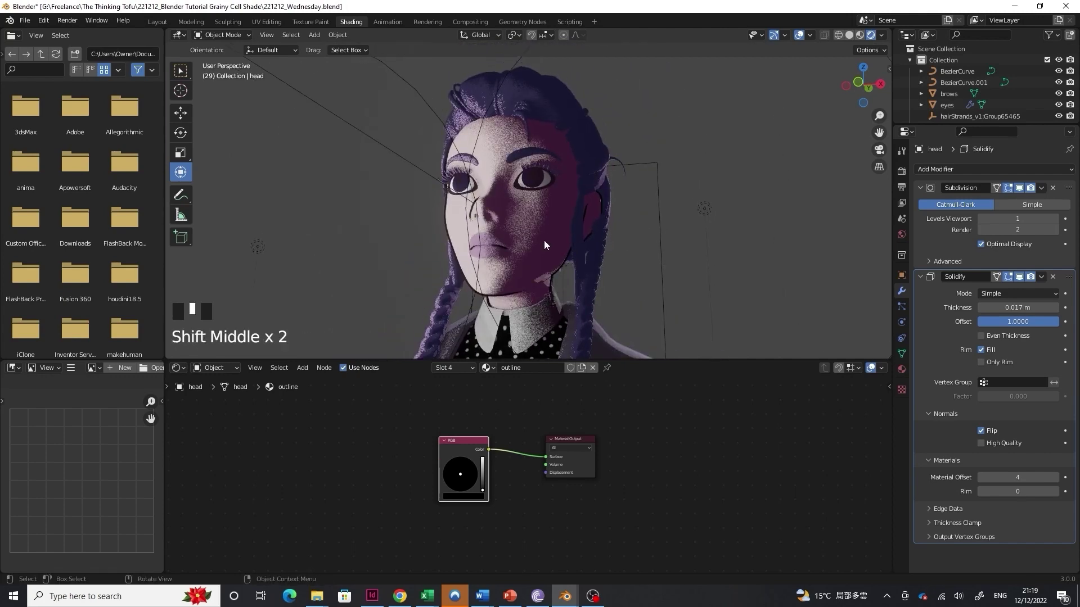
Select the hair mesh on top of the head, add a second material slot and assign the existing outline material
{"action": "left_click", "coordinate": [556, 107]}
{"action": "left_click", "coordinate": [992, 168]}
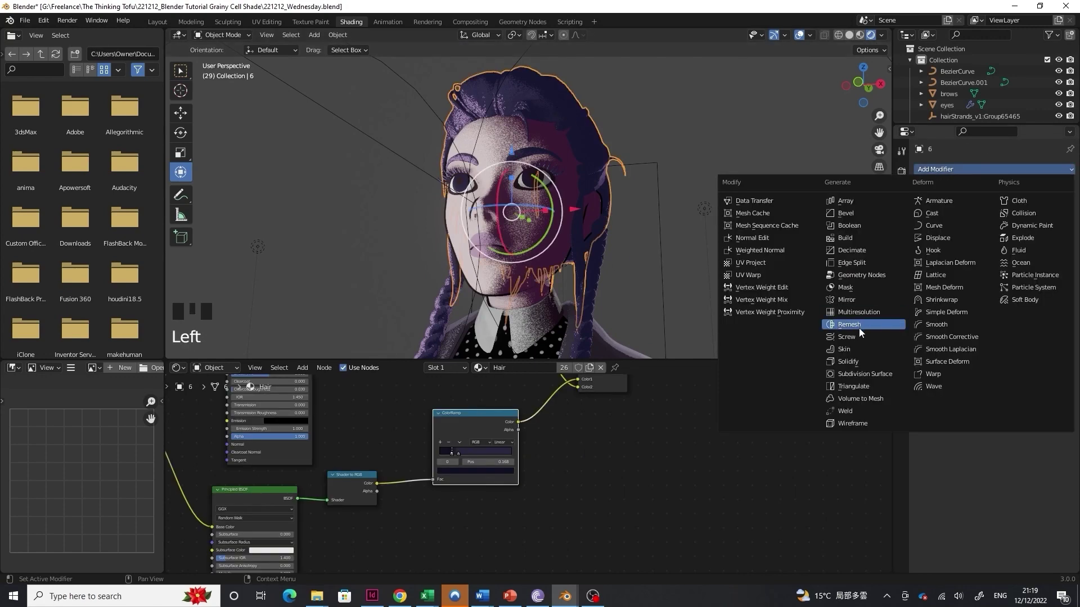
{"action": "left_click", "coordinate": [866, 365]}
{"action": "left_click", "coordinate": [902, 370]}
{"action": "left_click", "coordinate": [1070, 170]}
{"action": "left_click", "coordinate": [922, 240]}
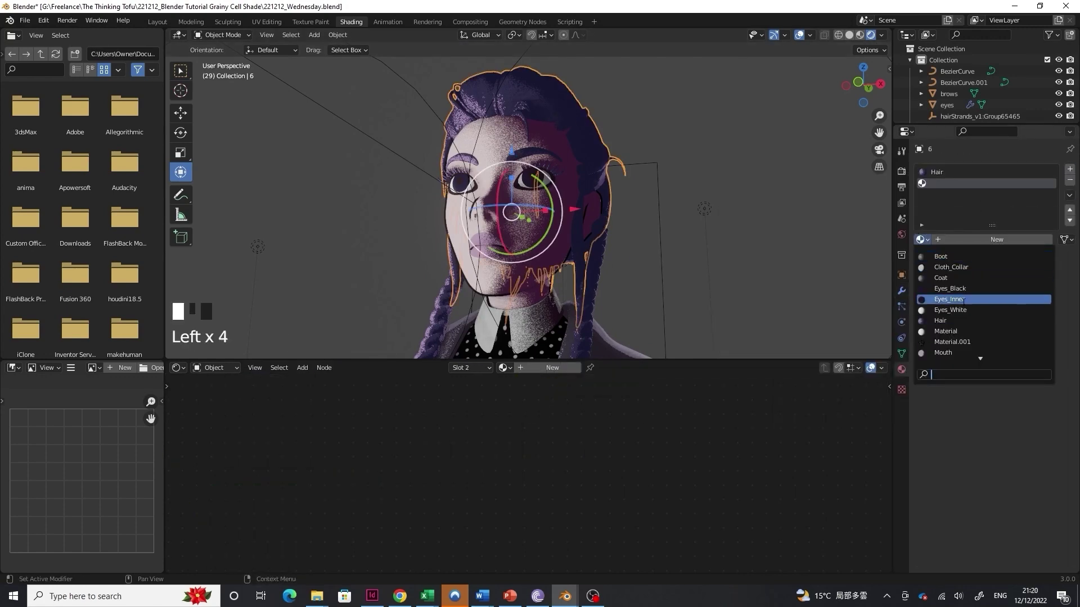
{"action": "left_click", "coordinate": [956, 349]}
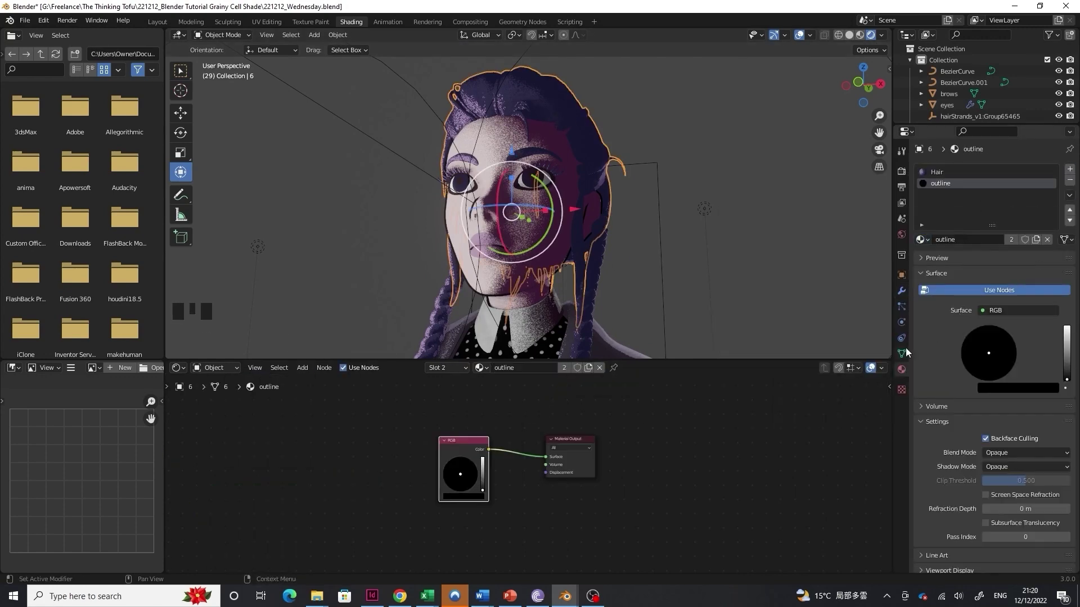
Add a Solidify modifier to the hair mesh and enable Flip for its normals
{"action": "left_click", "coordinate": [901, 290]}
{"action": "left_click", "coordinate": [992, 169]}
{"action": "left_click", "coordinate": [868, 364]}
{"action": "middle_click_drag", "start_coordinate": [618, 186], "coordinate": [610, 190]}
{"action": "left_click", "coordinate": [947, 325]}
{"action": "left_click", "coordinate": [980, 342]}
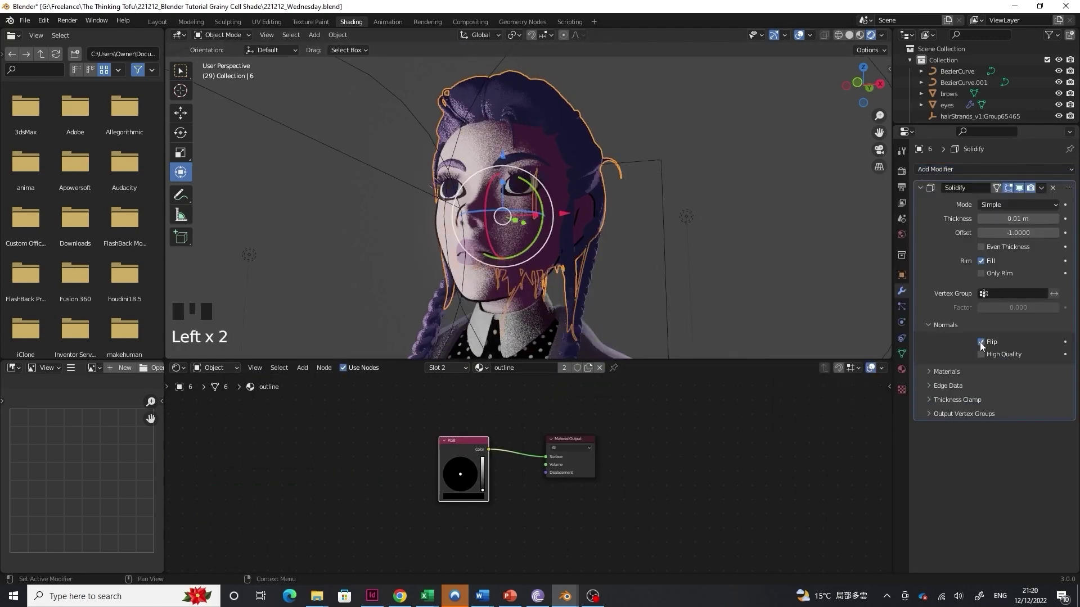
Set the hair's Solidify modifier to Material Offset 1, Offset 1.0000 and Thickness 0.016 m
{"action": "left_click", "coordinate": [950, 372]}
{"action": "left_click", "coordinate": [1055, 389]}
{"action": "left_click_drag", "start_coordinate": [988, 233], "coordinate": [1025, 218]}
{"action": "left_click", "coordinate": [632, 167]}
{"action": "scroll", "coordinate": [605, 165], "scroll_direction": "down", "scroll_amount": 1}
{"action": "middle_click_drag", "start_coordinate": [605, 165], "coordinate": [602, 160]}
{"action": "scroll", "coordinate": [603, 162], "scroll_direction": "up", "scroll_amount": 2}
{"action": "left_click_drag", "start_coordinate": [1019, 219], "coordinate": [1026, 220], "text": "shift"}
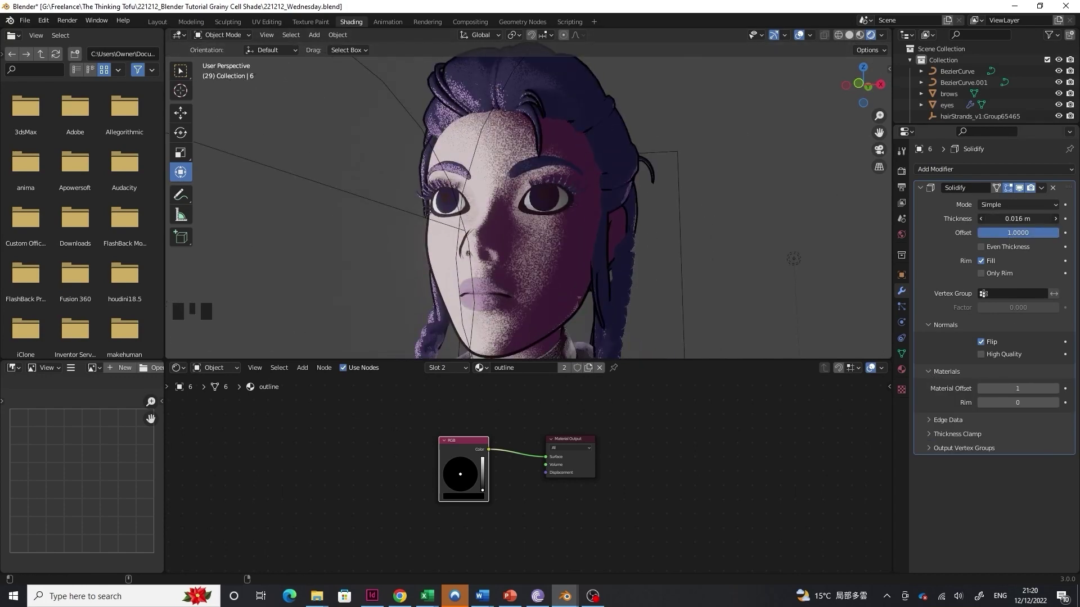
Select the shirt collar and turn on the Face Orientation overlay to check its normals
{"action": "scroll", "coordinate": [568, 194], "scroll_direction": "down", "scroll_amount": 2}
{"action": "scroll", "coordinate": [567, 185], "scroll_direction": "up", "scroll_amount": 1}
{"action": "middle_click_drag", "start_coordinate": [538, 210], "coordinate": [599, 301], "text": "shift"}
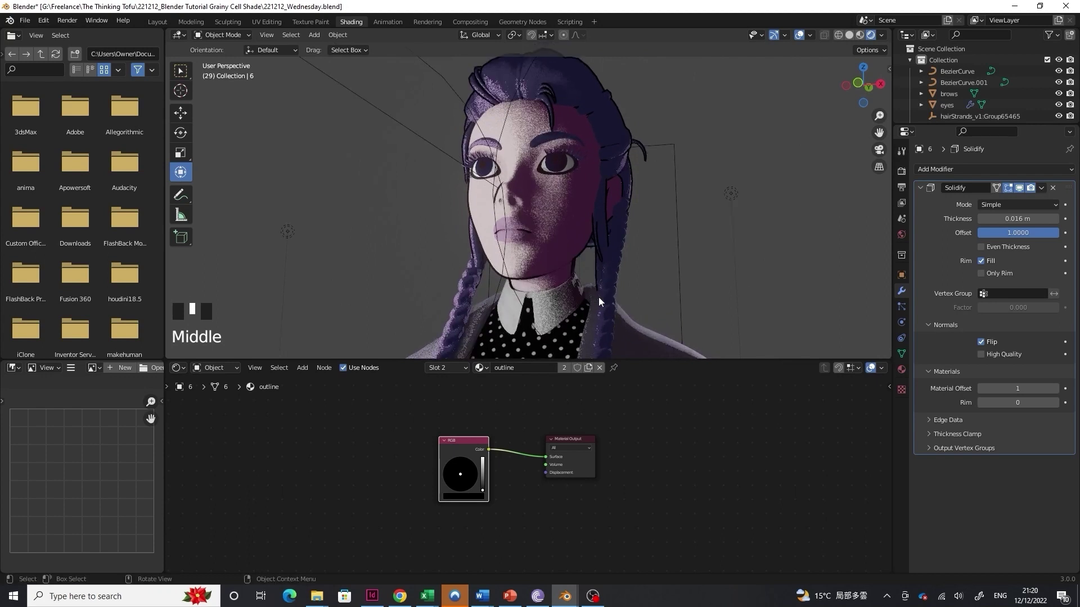
{"action": "left_click", "coordinate": [574, 285]}
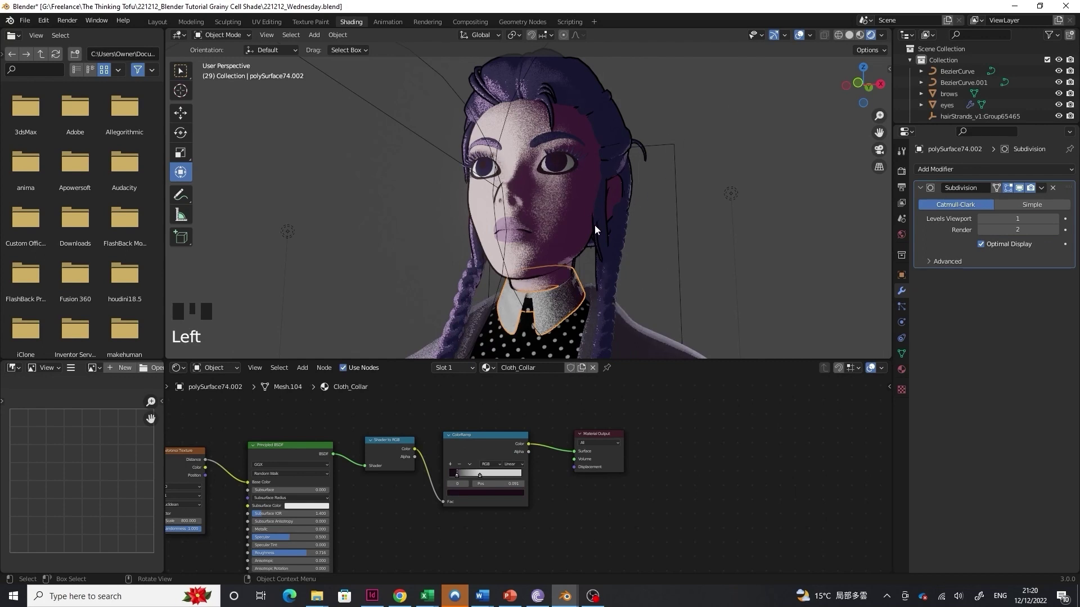
{"action": "scroll", "coordinate": [590, 228], "scroll_direction": "down", "scroll_amount": 2}
{"action": "mouse_move", "coordinate": [586, 229]}
{"action": "middle_mouse_down"}
{"action": "mouse_move", "coordinate": [576, 211]}
{"action": "mouse_move", "coordinate": [579, 238]}
{"action": "middle_mouse_up"}
{"action": "scroll", "coordinate": [576, 225], "scroll_direction": "up", "scroll_amount": 2}
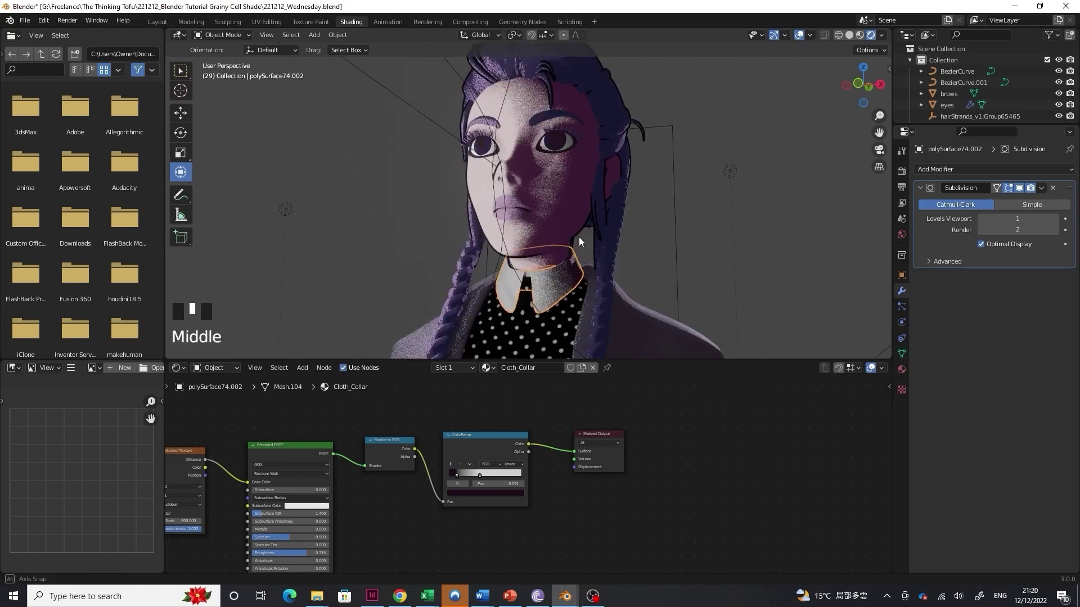
{"action": "left_click", "coordinate": [810, 35]}
{"action": "left_click", "coordinate": [741, 239]}
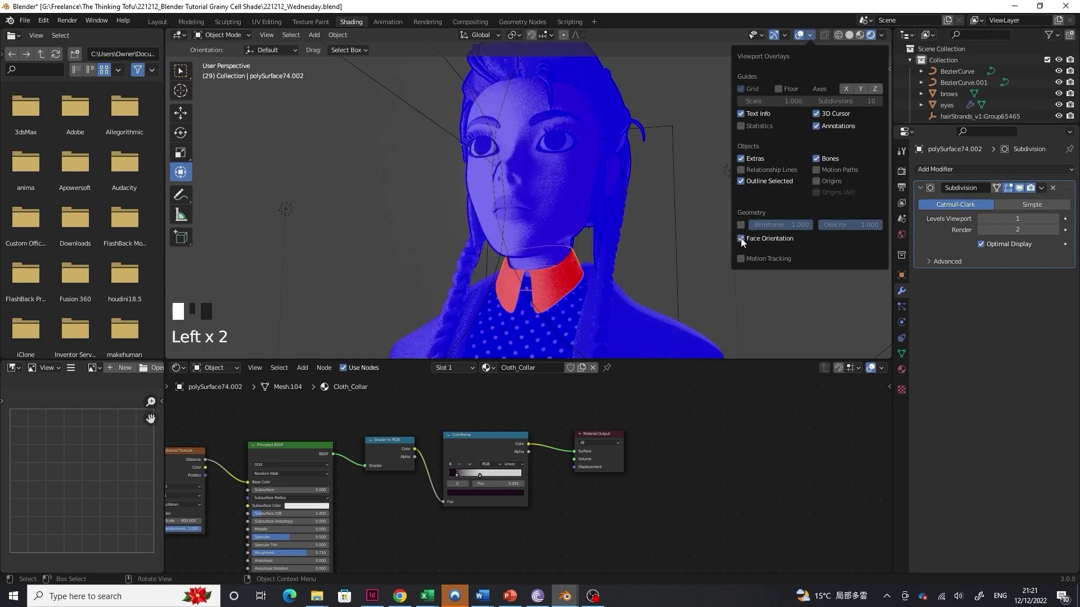
{"action": "left_click", "coordinate": [742, 239]}
{"action": "left_click", "coordinate": [742, 239]}
{"action": "left_click", "coordinate": [741, 239]}
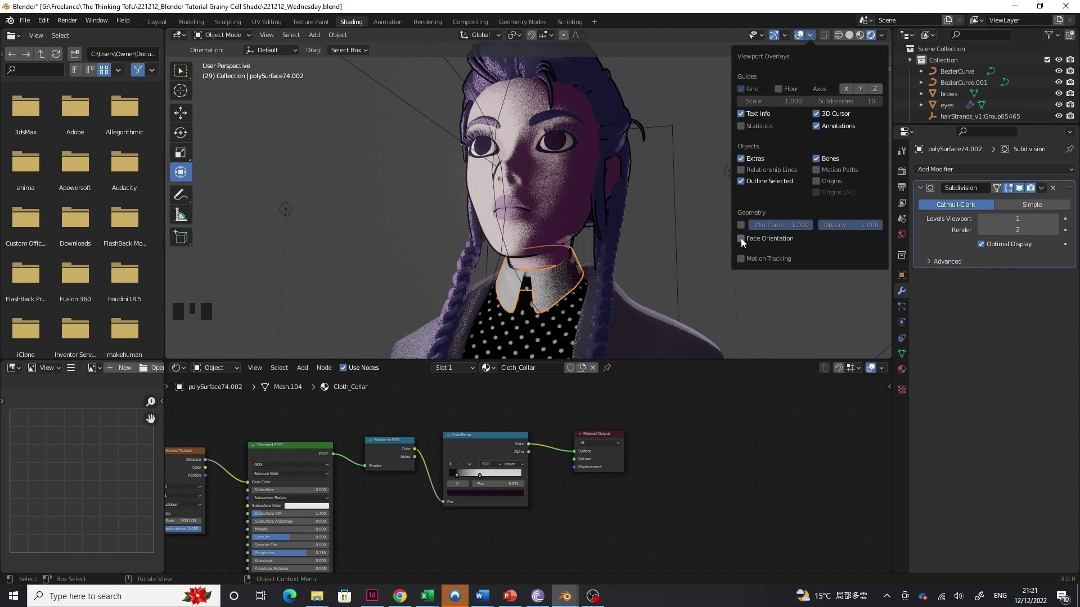
{"action": "left_click", "coordinate": [741, 239]}
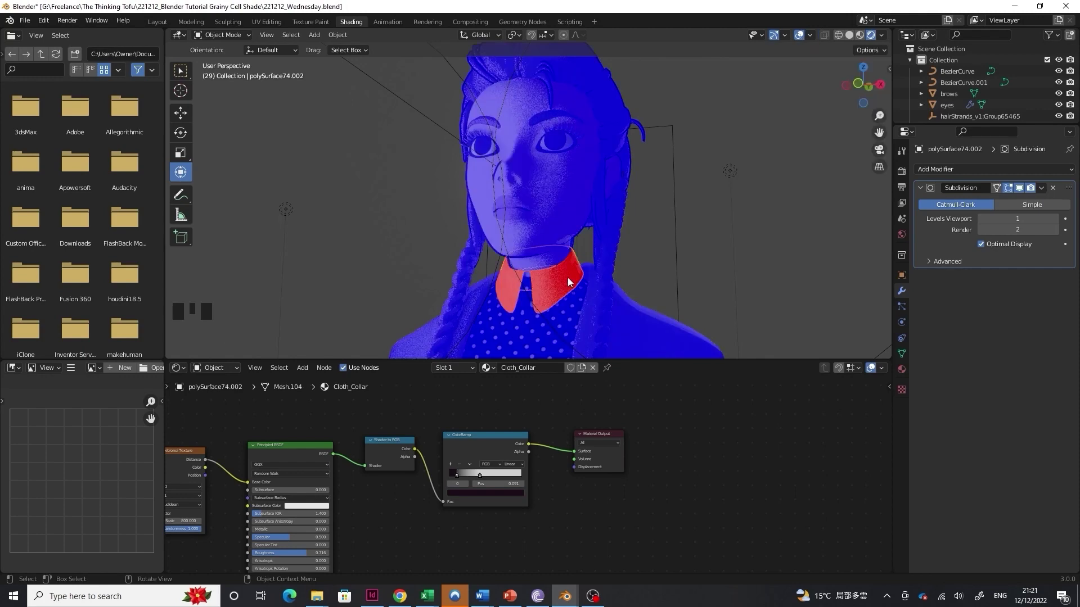
Flip the normals of all the collar's faces in Edit Mode and turn off the Face Orientation overlay
{"action": "key", "text": "Tab"}
{"action": "scroll", "coordinate": [569, 284], "scroll_direction": "up", "scroll_amount": 2}
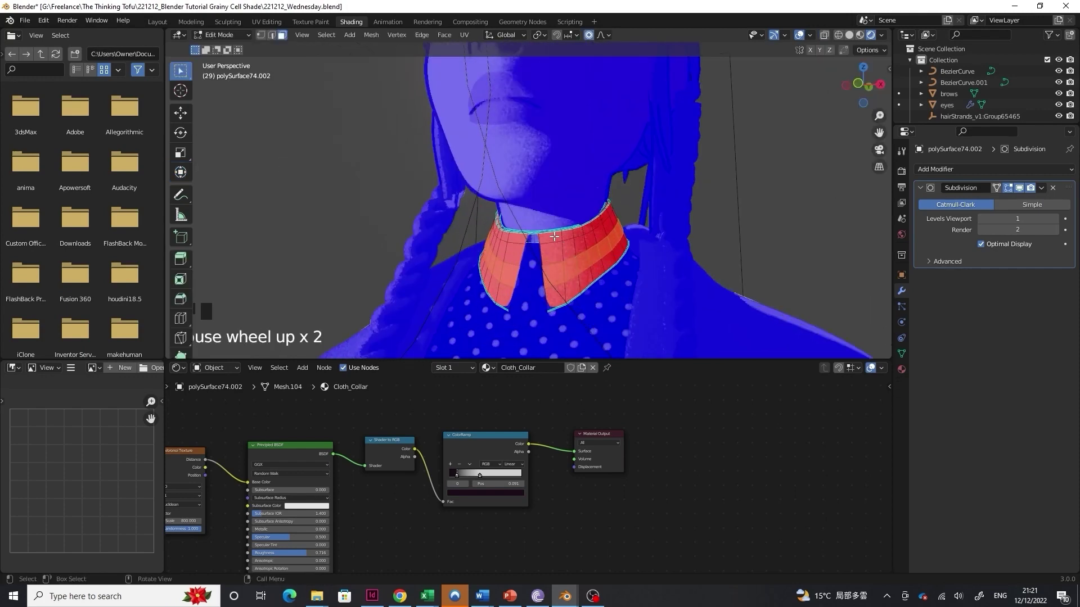
{"action": "middle_click", "coordinate": [543, 292], "text": "alt"}
{"action": "scroll", "coordinate": [542, 230], "scroll_direction": "up", "scroll_amount": 1}
{"action": "scroll", "coordinate": [542, 230], "scroll_direction": "up", "scroll_amount": 1}
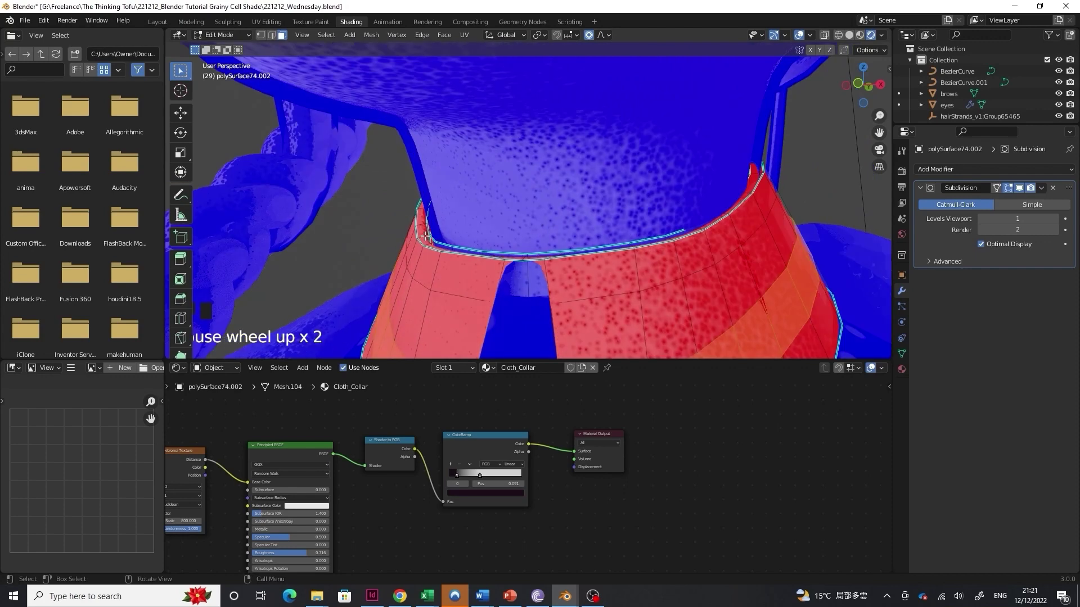
{"action": "scroll", "coordinate": [521, 236], "scroll_direction": "down", "scroll_amount": 4}
{"action": "scroll", "coordinate": [522, 236], "scroll_direction": "up", "scroll_amount": 3}
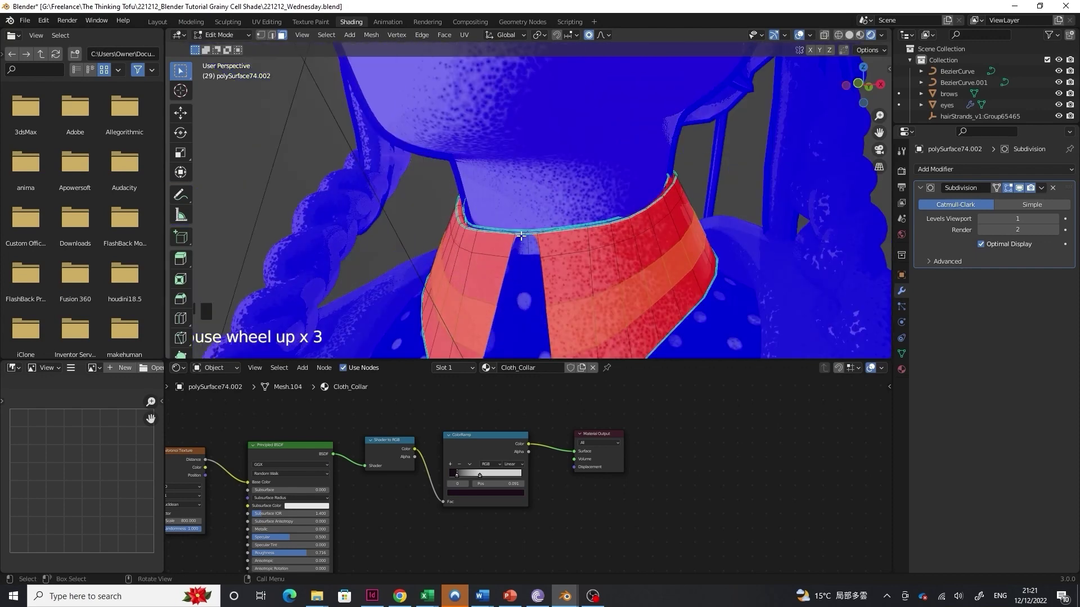
{"action": "scroll", "coordinate": [521, 236], "scroll_direction": "up", "scroll_amount": 1}
{"action": "left_click", "coordinate": [444, 259], "text": "alt+shift"}
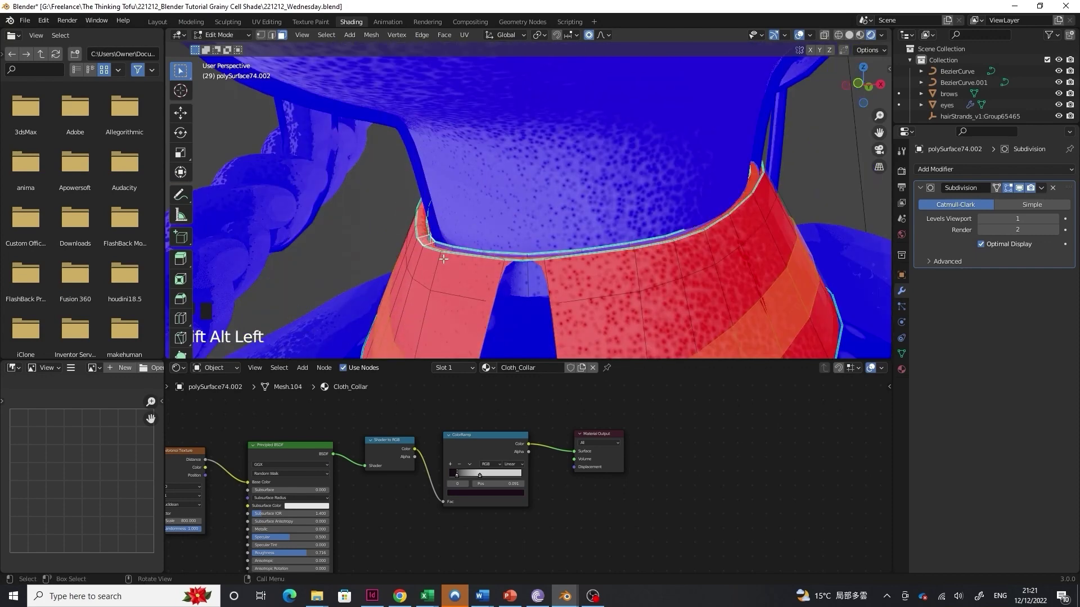
{"action": "left_click", "coordinate": [442, 245]}
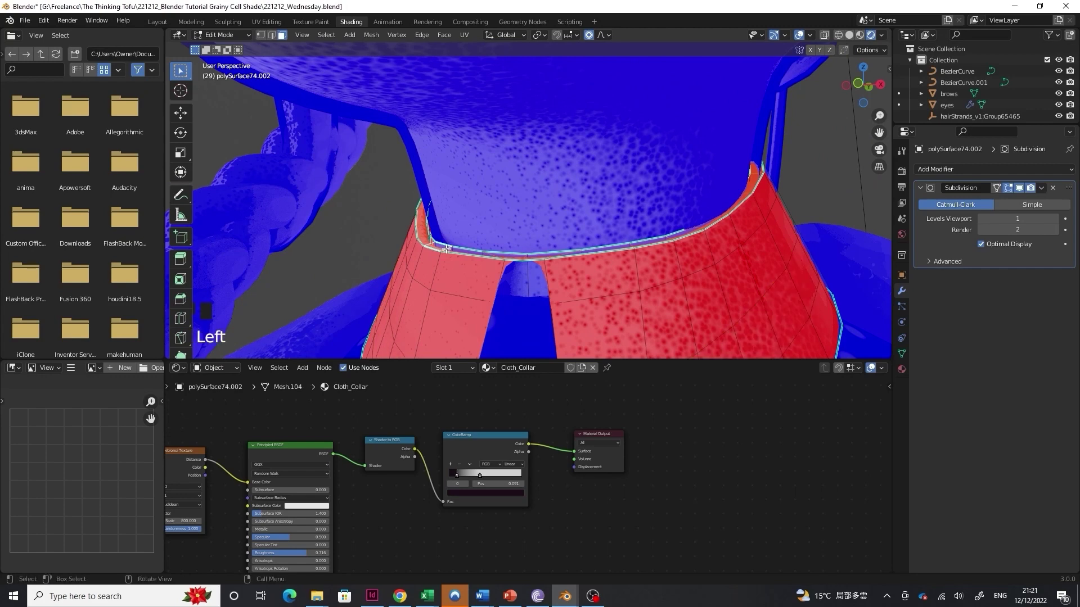
{"action": "left_click", "coordinate": [437, 246]}
{"action": "left_click", "coordinate": [425, 237]}
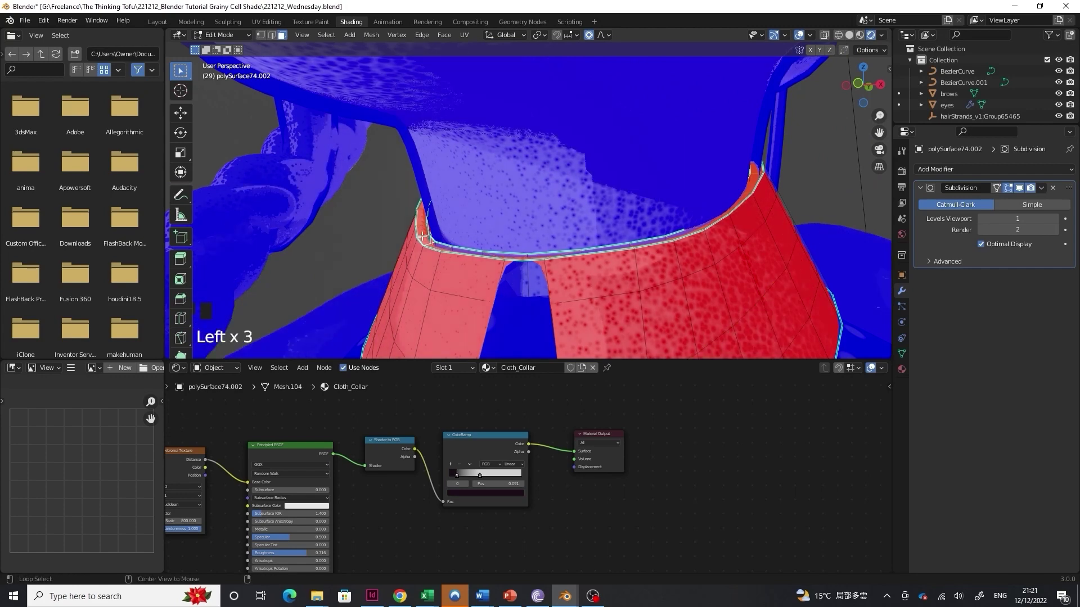
{"action": "left_click", "coordinate": [442, 264], "text": "alt+shift"}
{"action": "left_click", "coordinate": [427, 309], "text": "alt+shift"}
{"action": "scroll", "coordinate": [503, 265], "scroll_direction": "down", "scroll_amount": 2}
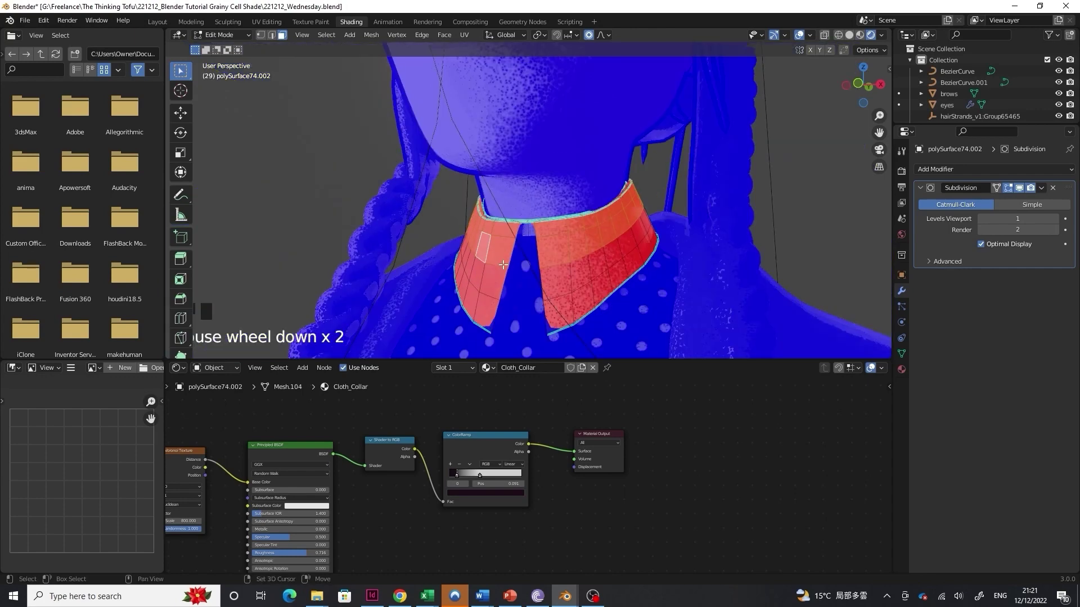
{"action": "middle_click_drag", "start_coordinate": [503, 265], "coordinate": [509, 224], "text": "shift"}
{"action": "left_click", "coordinate": [486, 234], "text": "alt"}
{"action": "left_click", "coordinate": [484, 253], "text": "alt"}
{"action": "scroll", "coordinate": [530, 211], "scroll_direction": "down", "scroll_amount": 1}
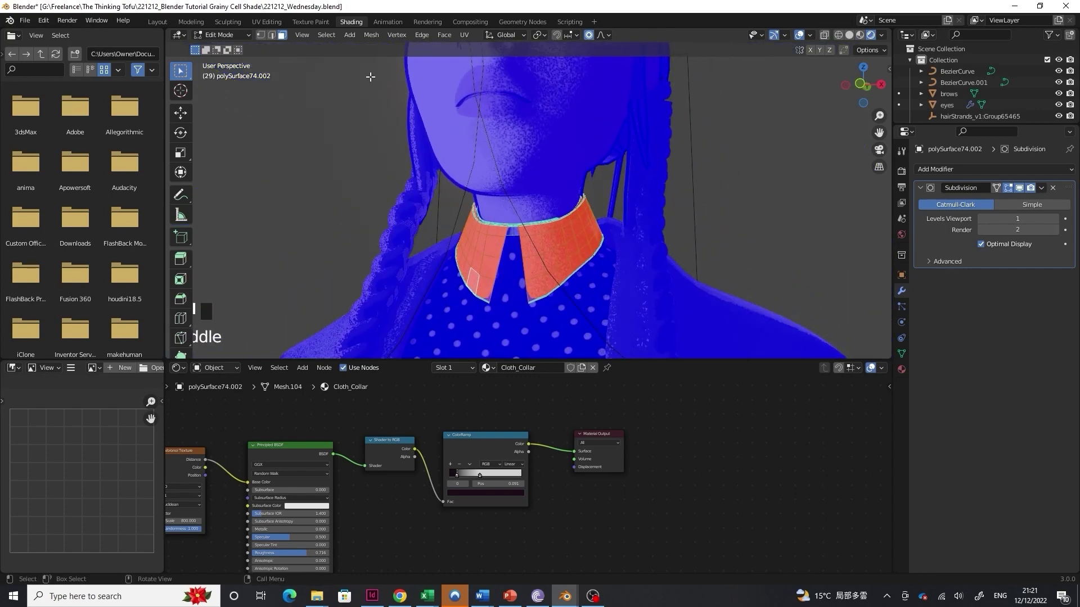
{"action": "left_click", "coordinate": [374, 36]}
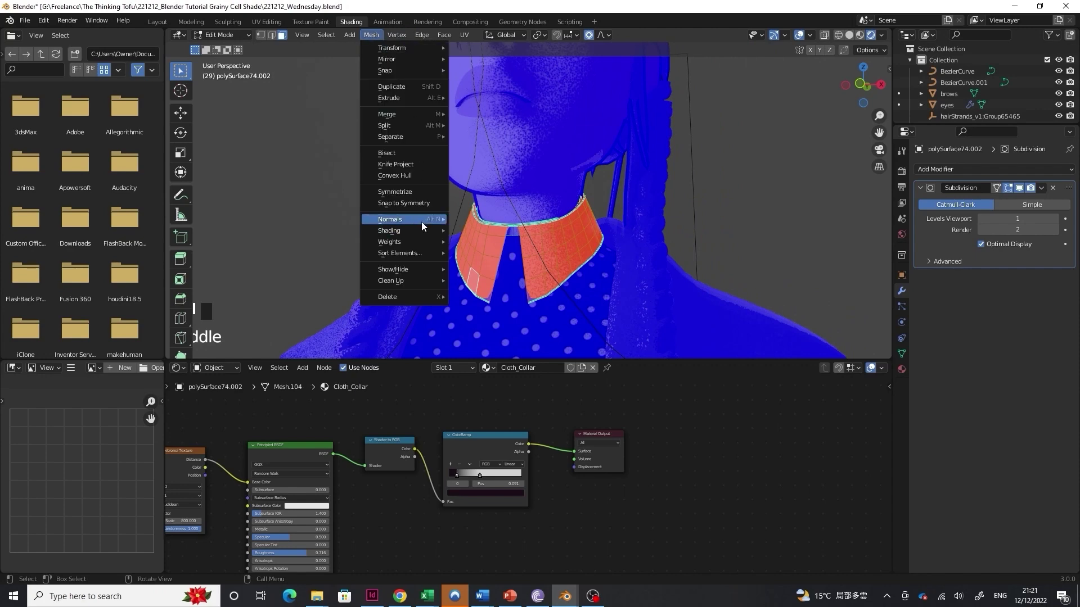
{"action": "mouse_move", "coordinate": [421, 222]}
{"action": "left_click", "coordinate": [500, 219]}
{"action": "key", "text": "Tab"}
{"action": "left_click", "coordinate": [809, 35]}
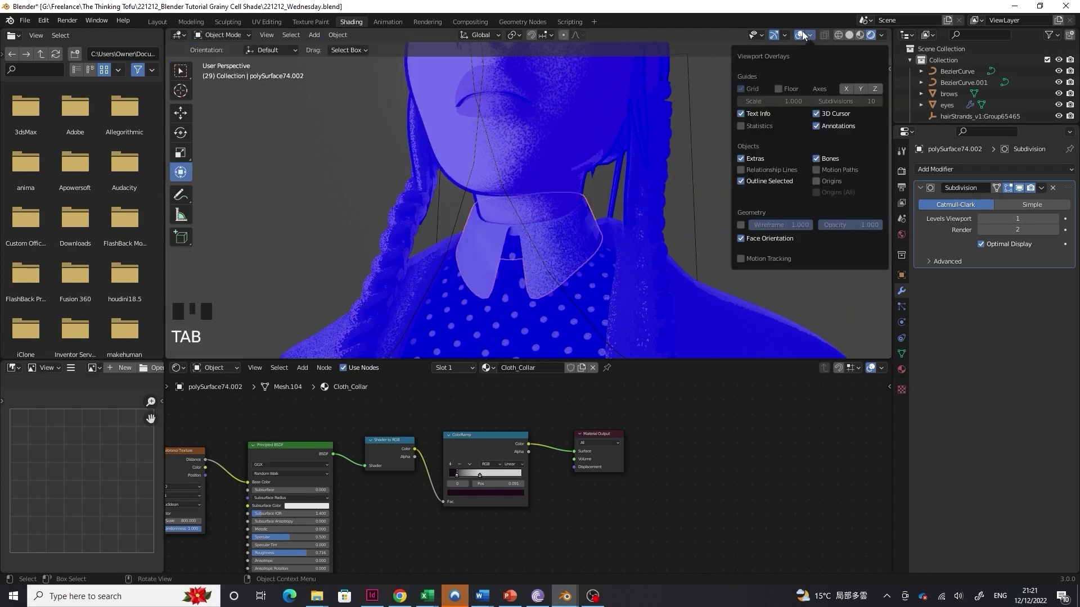
{"action": "left_click", "coordinate": [741, 238]}
Add a second material slot to the collar and assign the outline material to it
{"action": "left_click", "coordinate": [902, 369]}
{"action": "left_click", "coordinate": [1070, 169]}
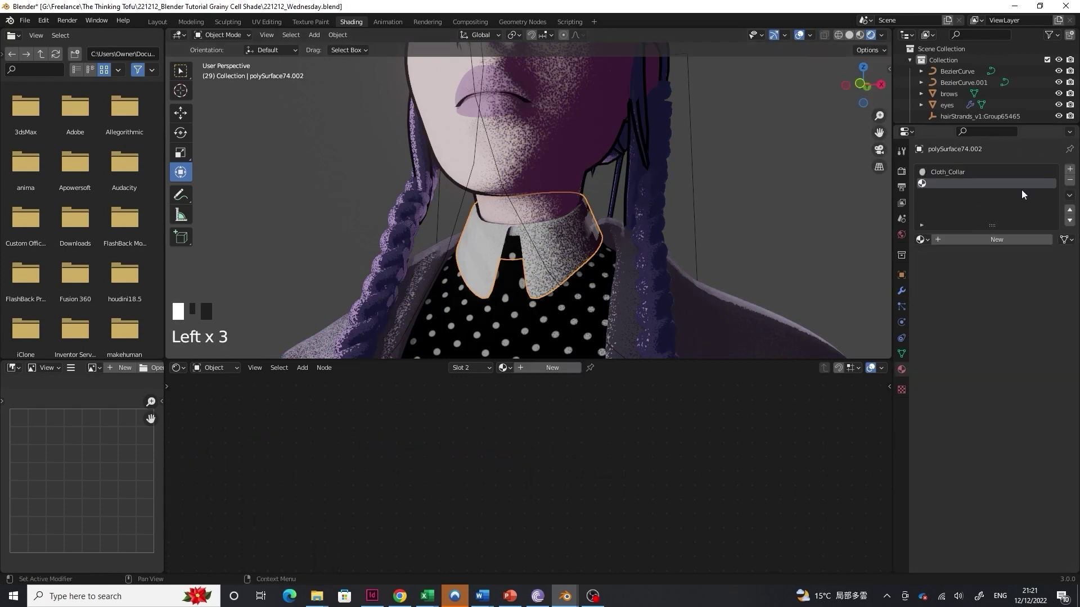
{"action": "left_click", "coordinate": [923, 239]}
{"action": "type", "text": "outline"}
{"action": "key", "text": "Return"}
Add a Solidify modifier to the collar with Flip enabled, Offset 1.0000 and Material Offset 1
{"action": "left_click", "coordinate": [902, 291]}
{"action": "left_click", "coordinate": [956, 169]}
{"action": "left_click", "coordinate": [871, 361]}
{"action": "left_click", "coordinate": [951, 414]}
{"action": "left_click", "coordinate": [981, 431]}
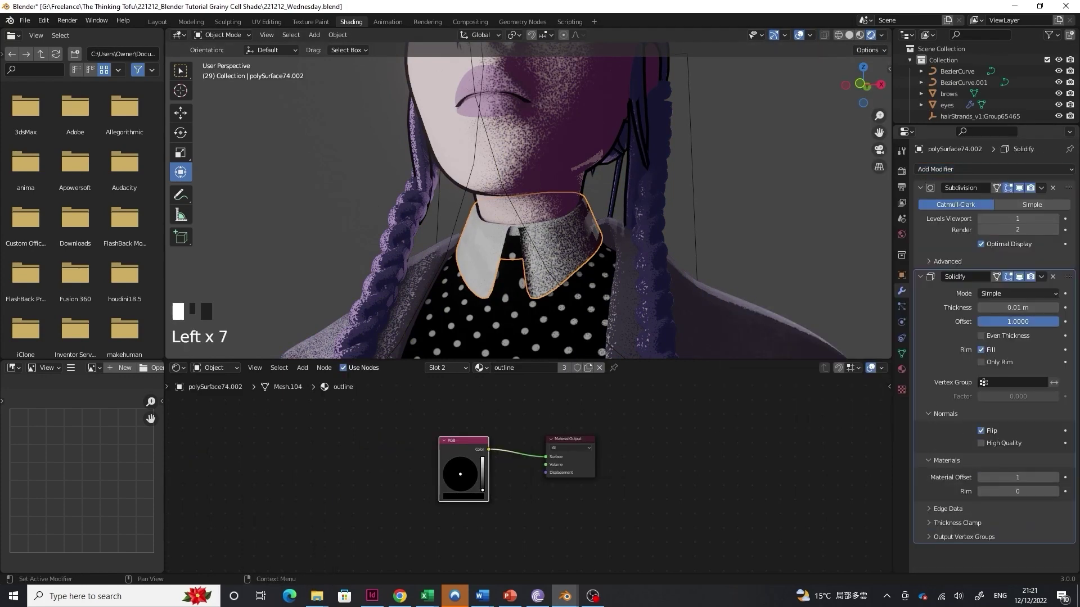
Set the thickness of the collar's Solidify modifier to 0.23 m
{"action": "scroll", "coordinate": [727, 220], "scroll_direction": "up", "scroll_amount": 2}
{"action": "left_click", "coordinate": [728, 219]}
{"action": "left_click_drag", "start_coordinate": [1018, 307], "coordinate": [1041, 308]}
{"action": "scroll", "coordinate": [727, 219], "scroll_direction": "down", "scroll_amount": 5}
{"action": "middle_click_drag", "start_coordinate": [727, 219], "coordinate": [698, 221]}
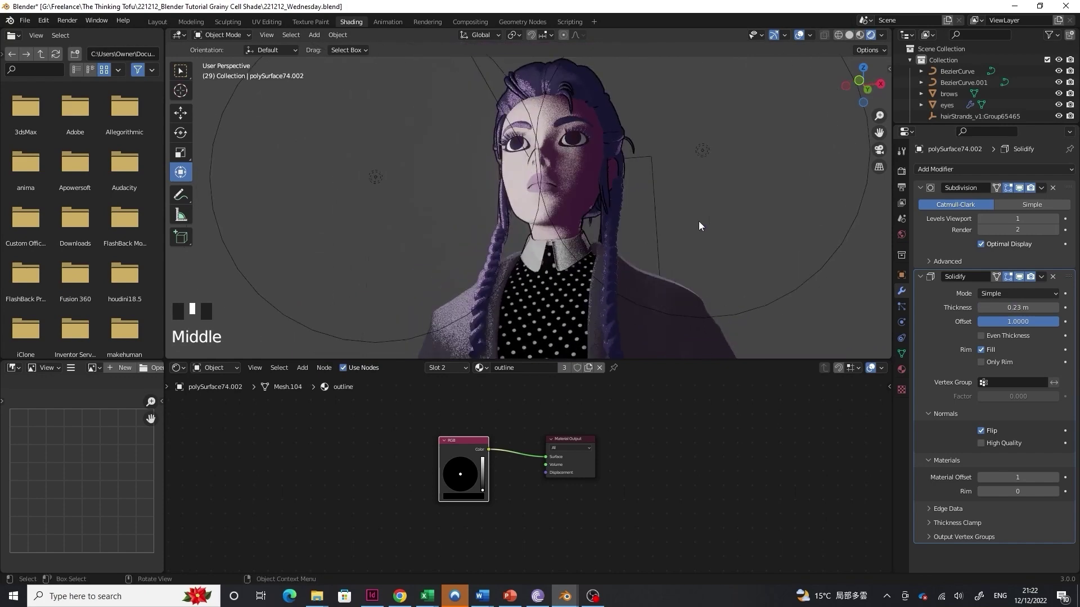
Give the braid on the shaded side the outline material in a second slot and a flipped Solidify modifier with Offset 1.0000, Material Offset 1, Thickness 0.082 m
{"action": "left_click", "coordinate": [613, 248]}
{"action": "left_click", "coordinate": [956, 169]}
{"action": "left_click", "coordinate": [890, 303]}
{"action": "left_click", "coordinate": [902, 354]}
{"action": "left_click", "coordinate": [1069, 169]}
{"action": "left_click", "coordinate": [923, 239]}
{"action": "left_click", "coordinate": [901, 291]}
{"action": "left_click", "coordinate": [980, 494]}
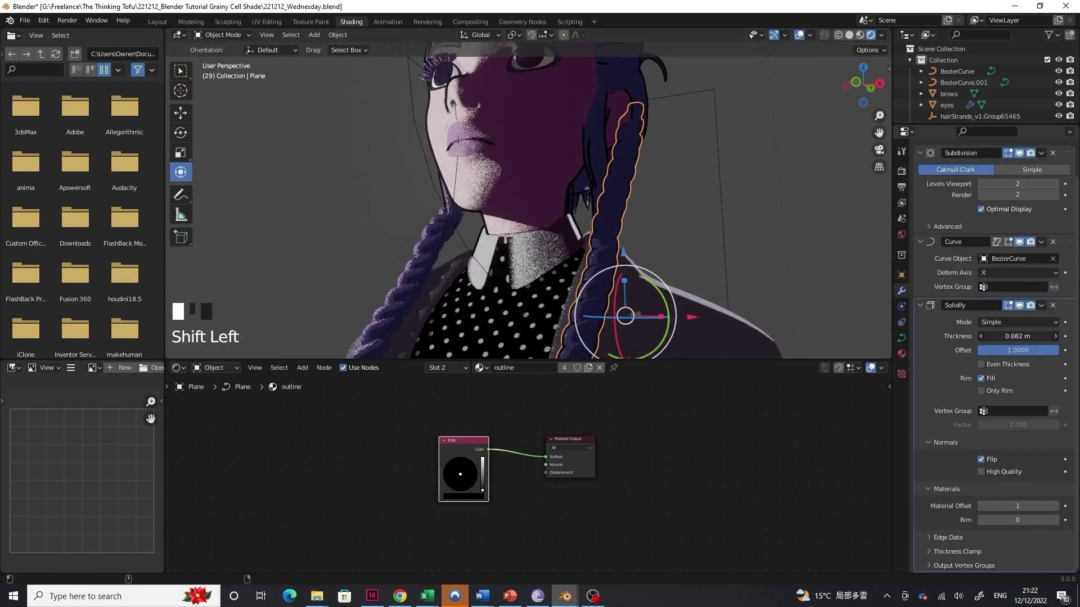
Give the other braid the outline material in a second slot and a Solidify modifier with Flip and Offset 1.0000, and adjust its settings
{"action": "left_click", "coordinate": [638, 262]}
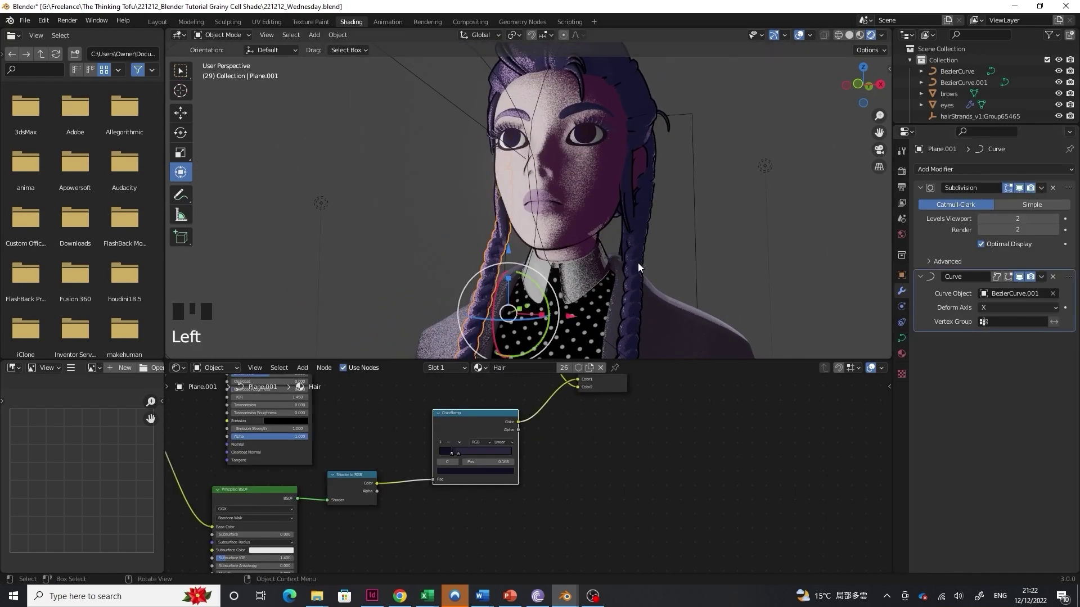
{"action": "left_click", "coordinate": [994, 169]}
{"action": "left_click", "coordinate": [879, 309]}
{"action": "left_click", "coordinate": [982, 494]}
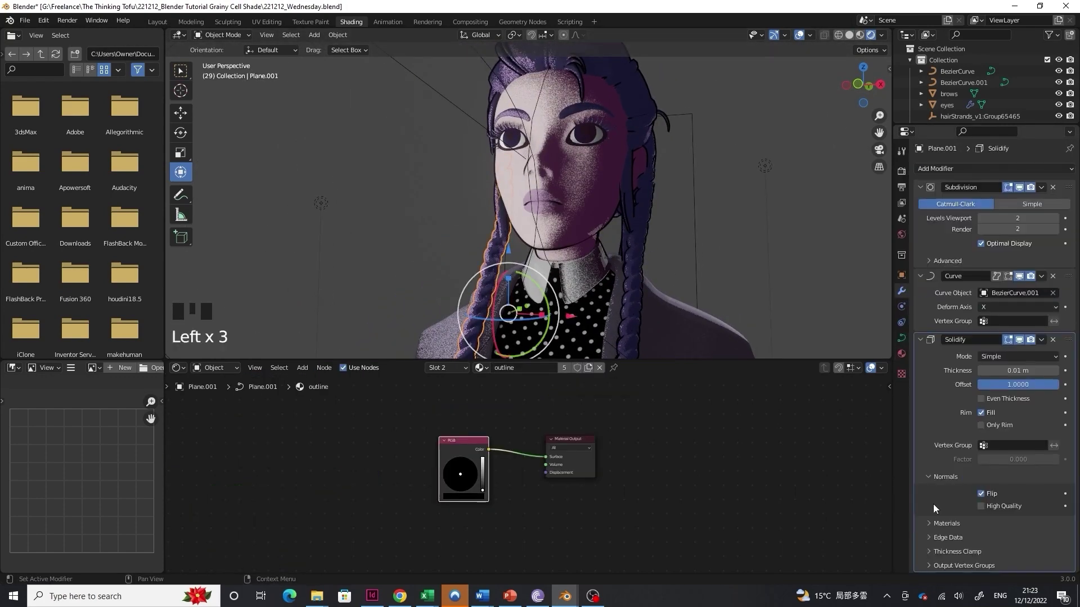
{"action": "left_click", "coordinate": [946, 523]}
{"action": "left_click_drag", "start_coordinate": [1018, 323], "coordinate": [1007, 323], "text": "shift"}
Select the coat, add a second material slot and assign the outline material
{"action": "left_click", "coordinate": [611, 326]}
{"action": "left_click", "coordinate": [635, 332]}
{"action": "left_click", "coordinate": [902, 370]}
{"action": "left_click", "coordinate": [1070, 170]}
{"action": "left_click", "coordinate": [922, 240]}
{"action": "type", "text": "ou"}
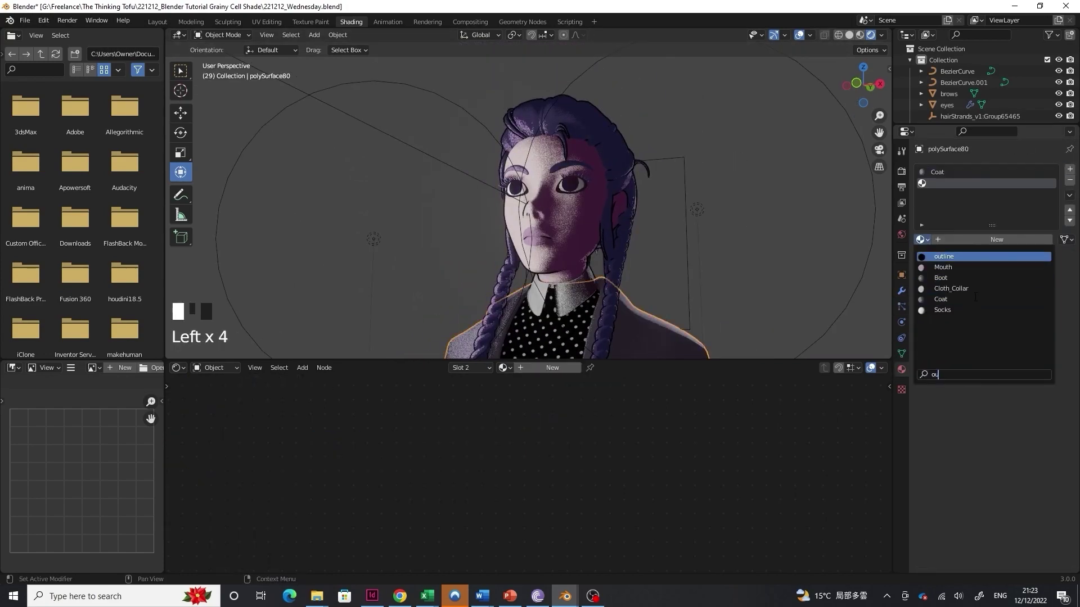
{"action": "left_click", "coordinate": [956, 257]}
Add a Solidify modifier to the coat with Flip enabled, Material Offset 1, Offset 1.0000 and Thickness 0.377 m
{"action": "left_click", "coordinate": [902, 290]}
{"action": "left_click", "coordinate": [993, 169]}
{"action": "left_click", "coordinate": [863, 332]}
{"action": "left_click", "coordinate": [946, 414]}
{"action": "left_click", "coordinate": [981, 431]}
{"action": "left_click", "coordinate": [947, 460]}
{"action": "left_click", "coordinate": [1055, 478]}
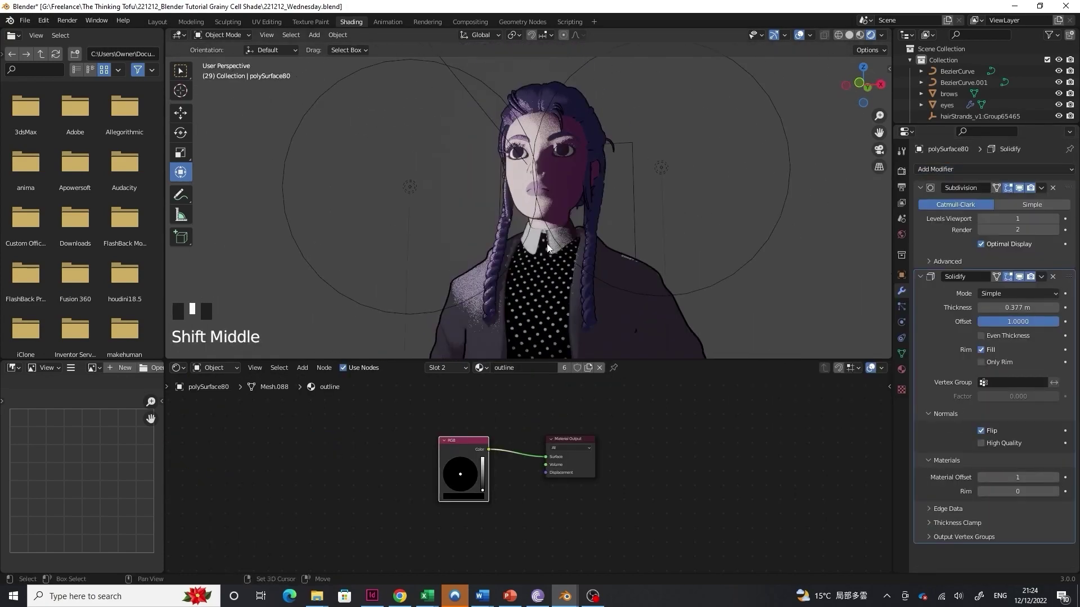
Add a camera to the scene and enlarge the 3D viewport's height for framing the shot
{"action": "middle_click_drag", "start_coordinate": [549, 247], "coordinate": [452, 226]}
{"action": "scroll", "coordinate": [592, 176], "scroll_direction": "down", "scroll_amount": 2}
{"action": "scroll", "coordinate": [592, 176], "scroll_direction": "down", "scroll_amount": 1}
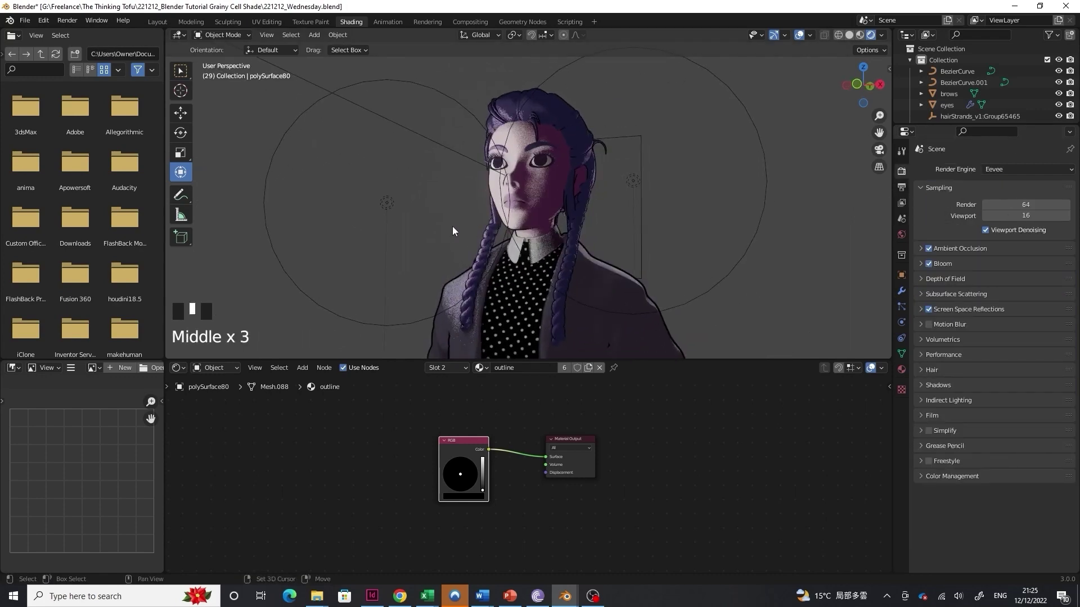
{"action": "key", "text": "shift+a"}
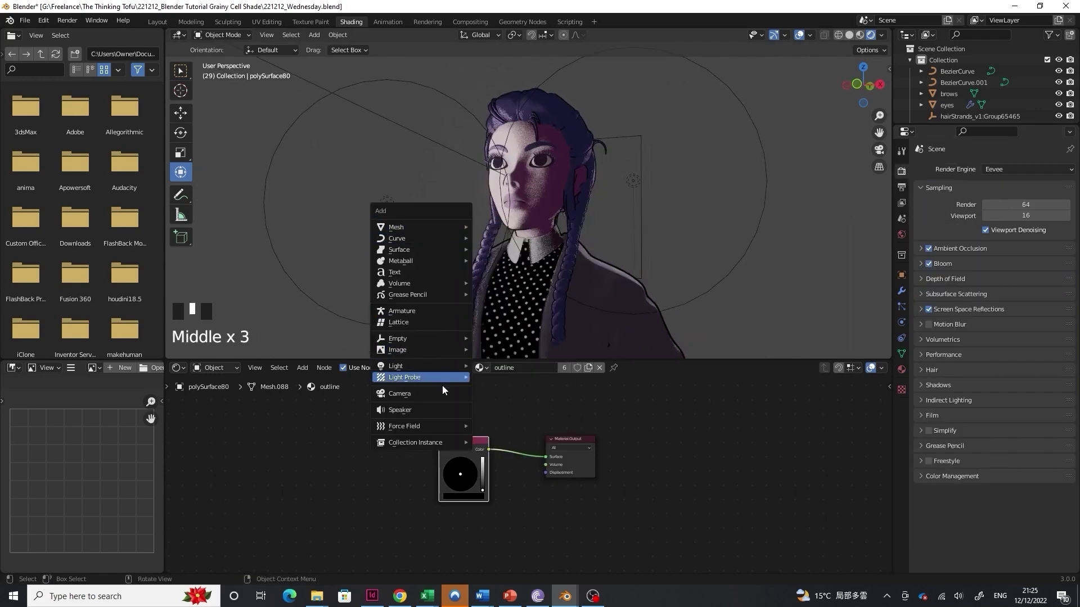
{"action": "left_click", "coordinate": [441, 392]}
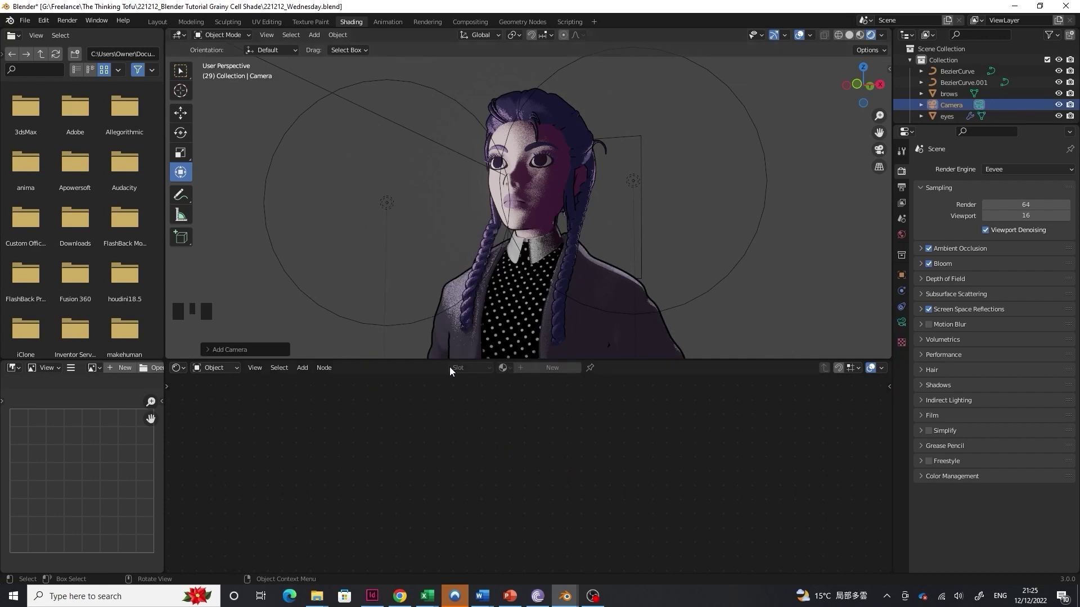
{"action": "left_click_drag", "start_coordinate": [626, 360], "coordinate": [626, 388]}
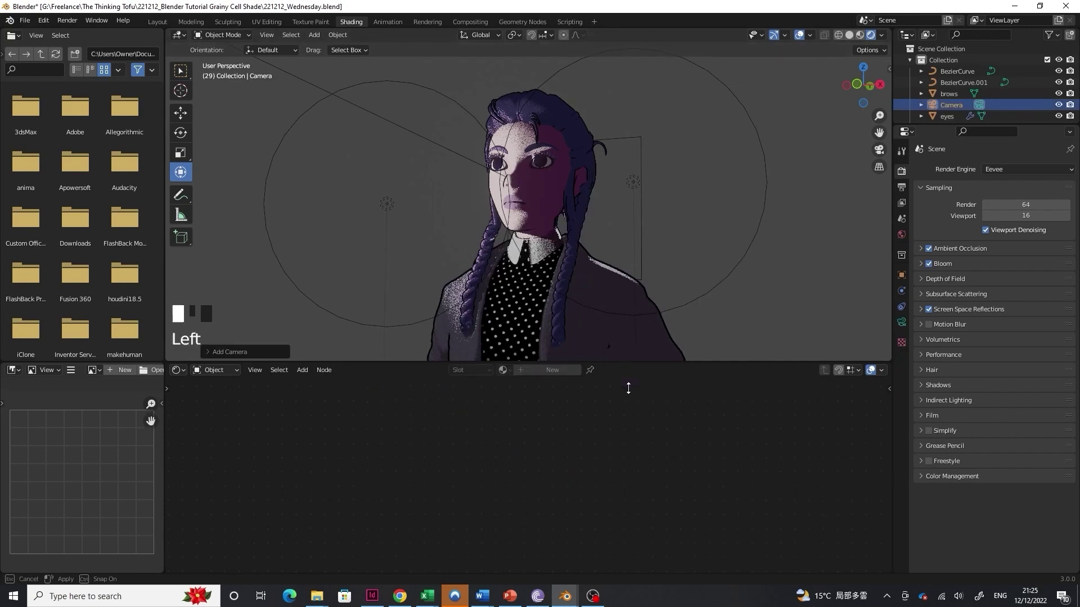
{"action": "left_click_drag", "start_coordinate": [626, 388], "coordinate": [627, 456]}
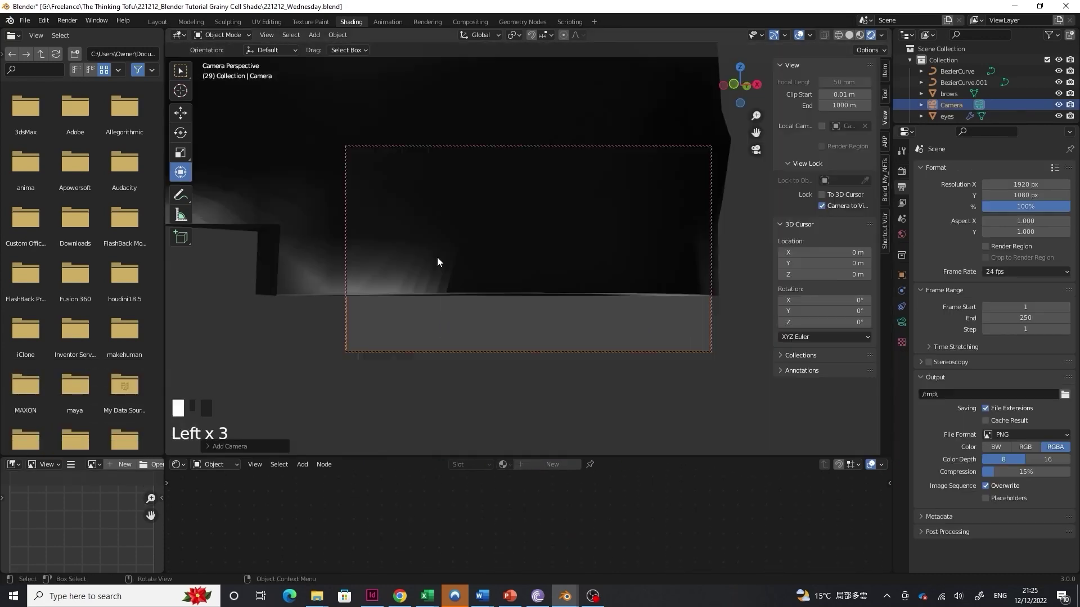
With the camera locked to the view, frame the character's head and upper body right of centre in the camera frame
{"action": "scroll", "coordinate": [498, 223], "scroll_direction": "down", "scroll_amount": 3}
{"action": "middle_click_drag", "start_coordinate": [437, 258], "coordinate": [511, 319], "text": "shift"}
{"action": "scroll", "coordinate": [494, 278], "scroll_direction": "down", "scroll_amount": 2}
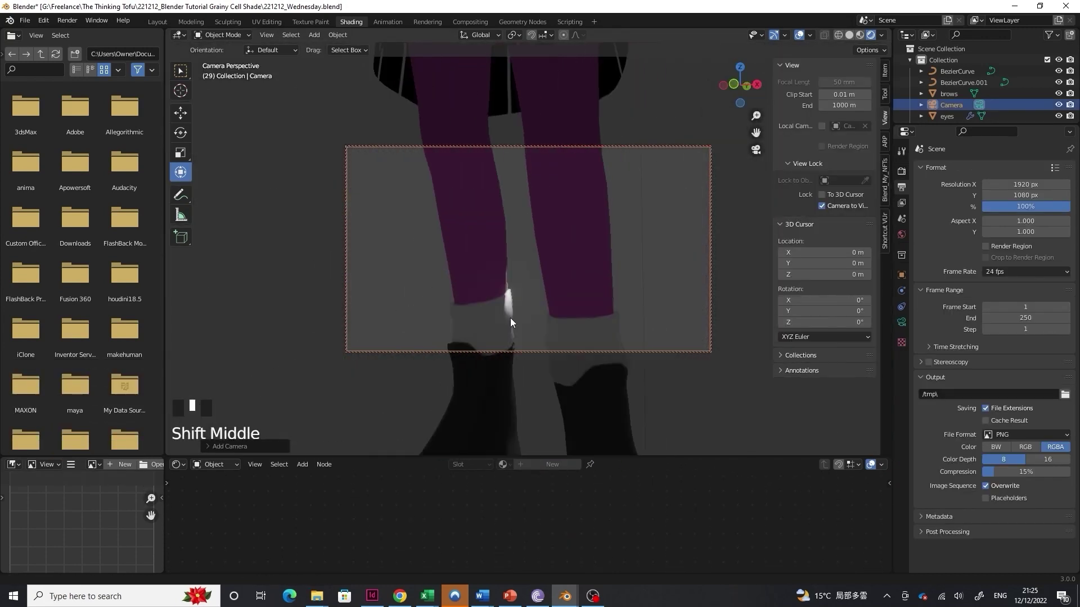
{"action": "scroll", "coordinate": [508, 200], "scroll_direction": "down", "scroll_amount": 5}
{"action": "middle_click_drag", "start_coordinate": [508, 201], "coordinate": [534, 266], "text": "shift"}
{"action": "scroll", "coordinate": [515, 218], "scroll_direction": "up", "scroll_amount": 1}
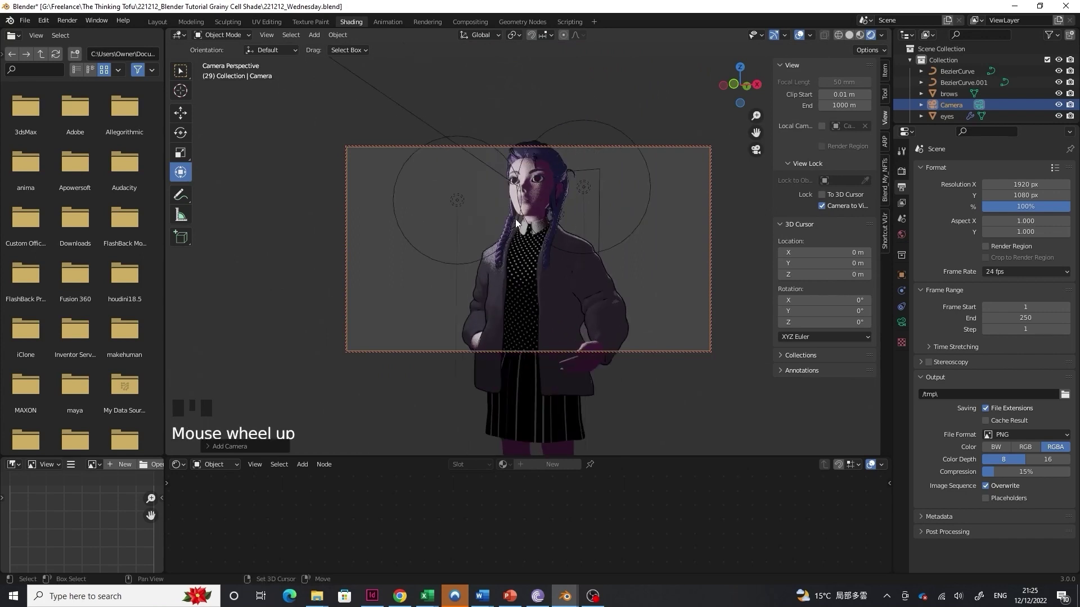
{"action": "middle_click_drag", "start_coordinate": [515, 218], "coordinate": [574, 245], "text": "shift"}
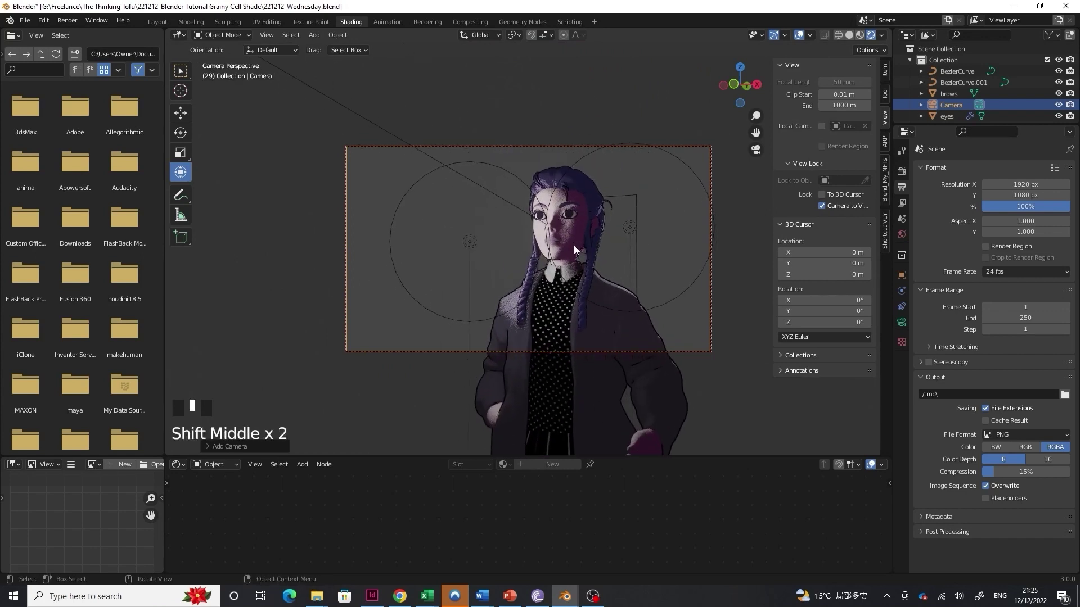
Render the current frame as a still image and inspect the outlined, grainy-shaded character in the result
{"action": "left_click", "coordinate": [67, 20]}
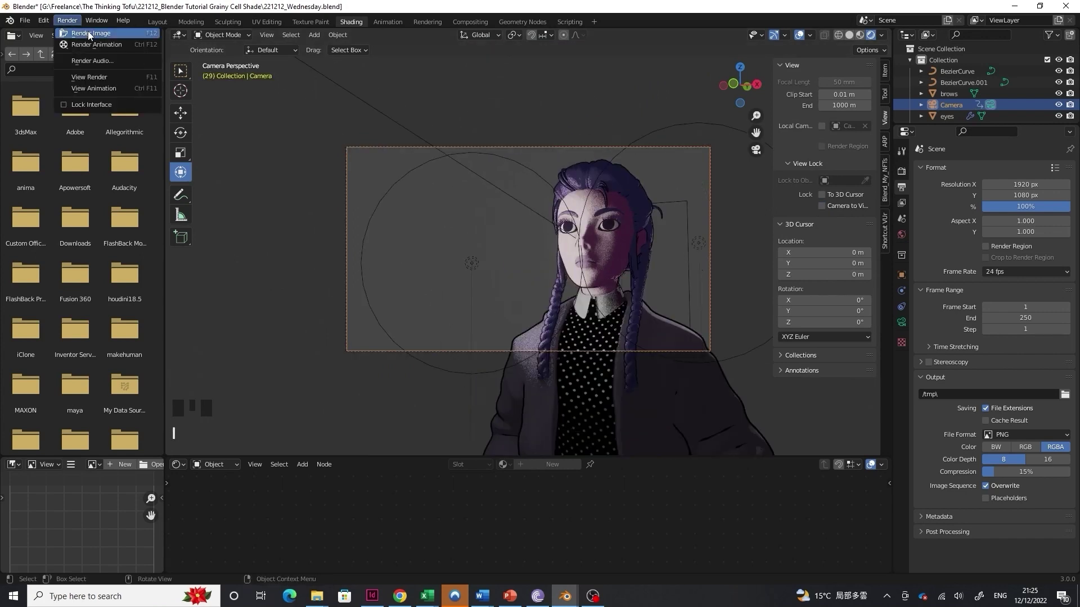
{"action": "left_click", "coordinate": [89, 34]}
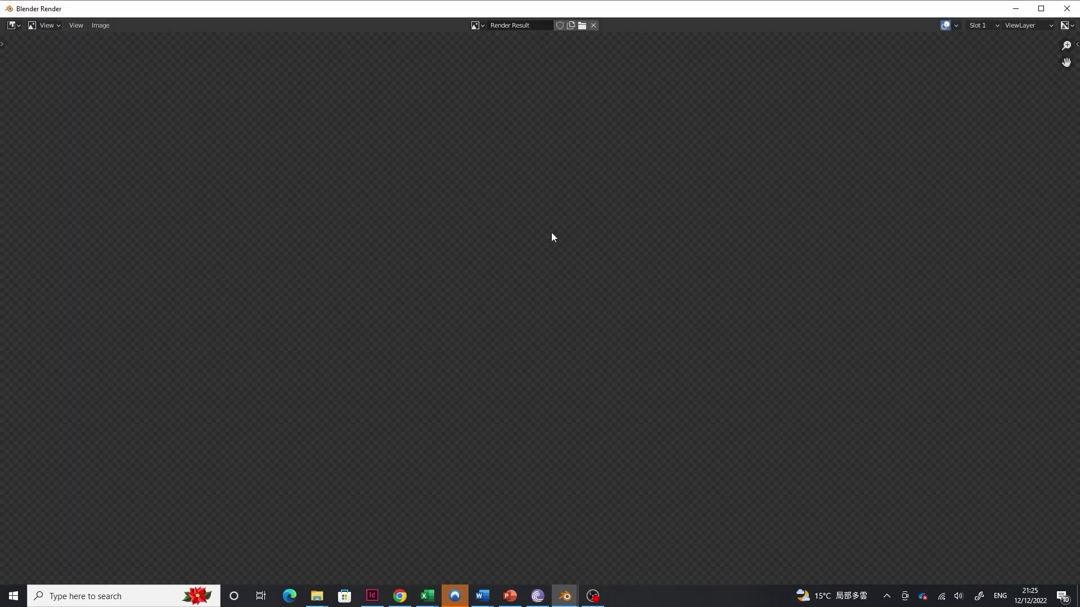
{"action": "scroll", "coordinate": [545, 233], "scroll_direction": "down", "scroll_amount": 1}
{"action": "scroll", "coordinate": [540, 232], "scroll_direction": "up", "scroll_amount": 1}
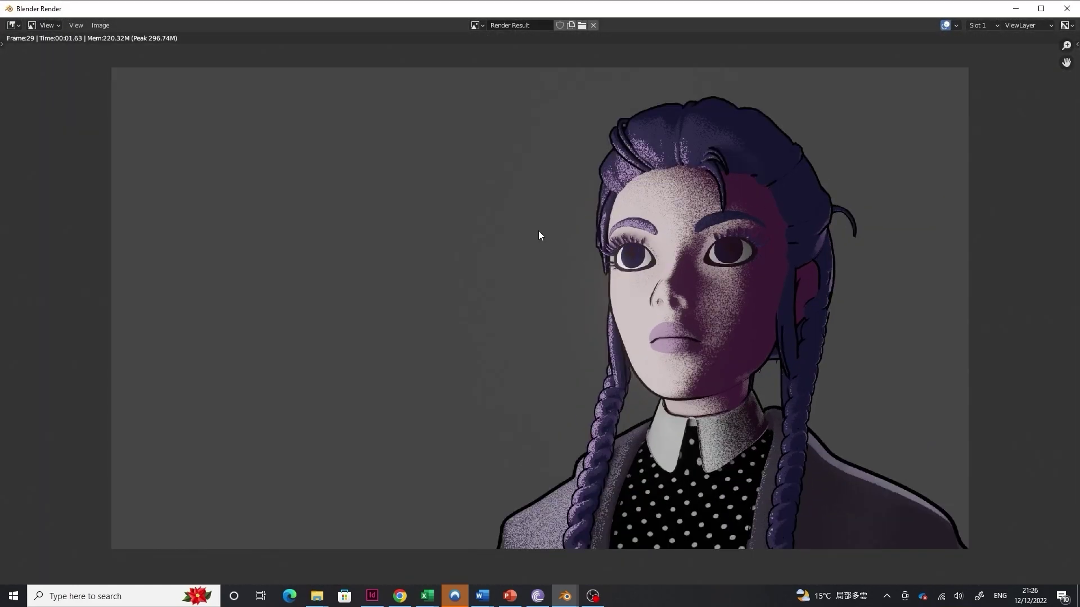
{"action": "scroll", "coordinate": [530, 232], "scroll_direction": "down", "scroll_amount": 1}
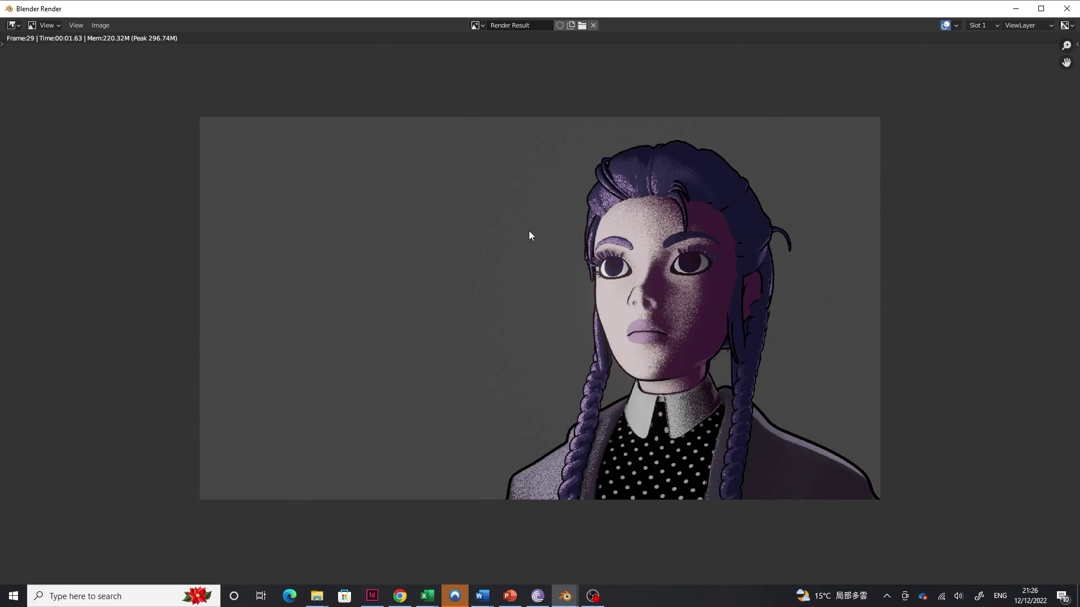